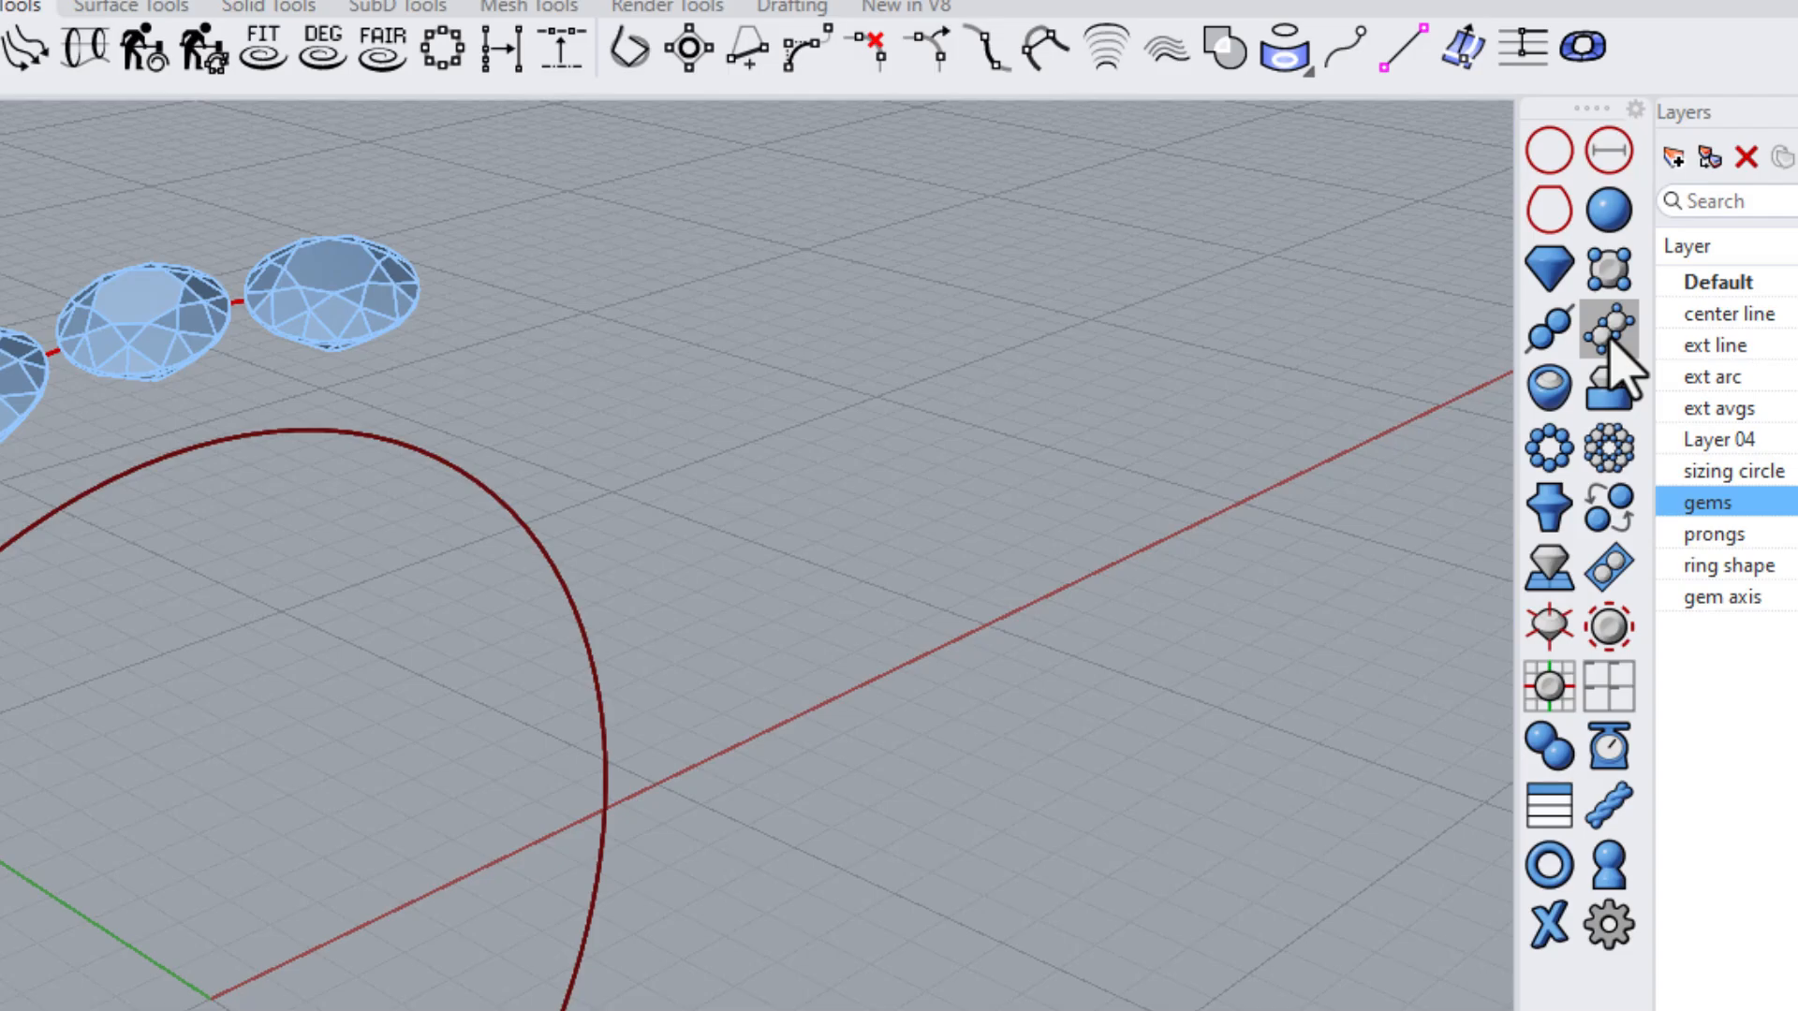
Launch the Multi-Gem Prongs tool and set all the gems in the row as the gems to add prongs to
click(1606, 328)
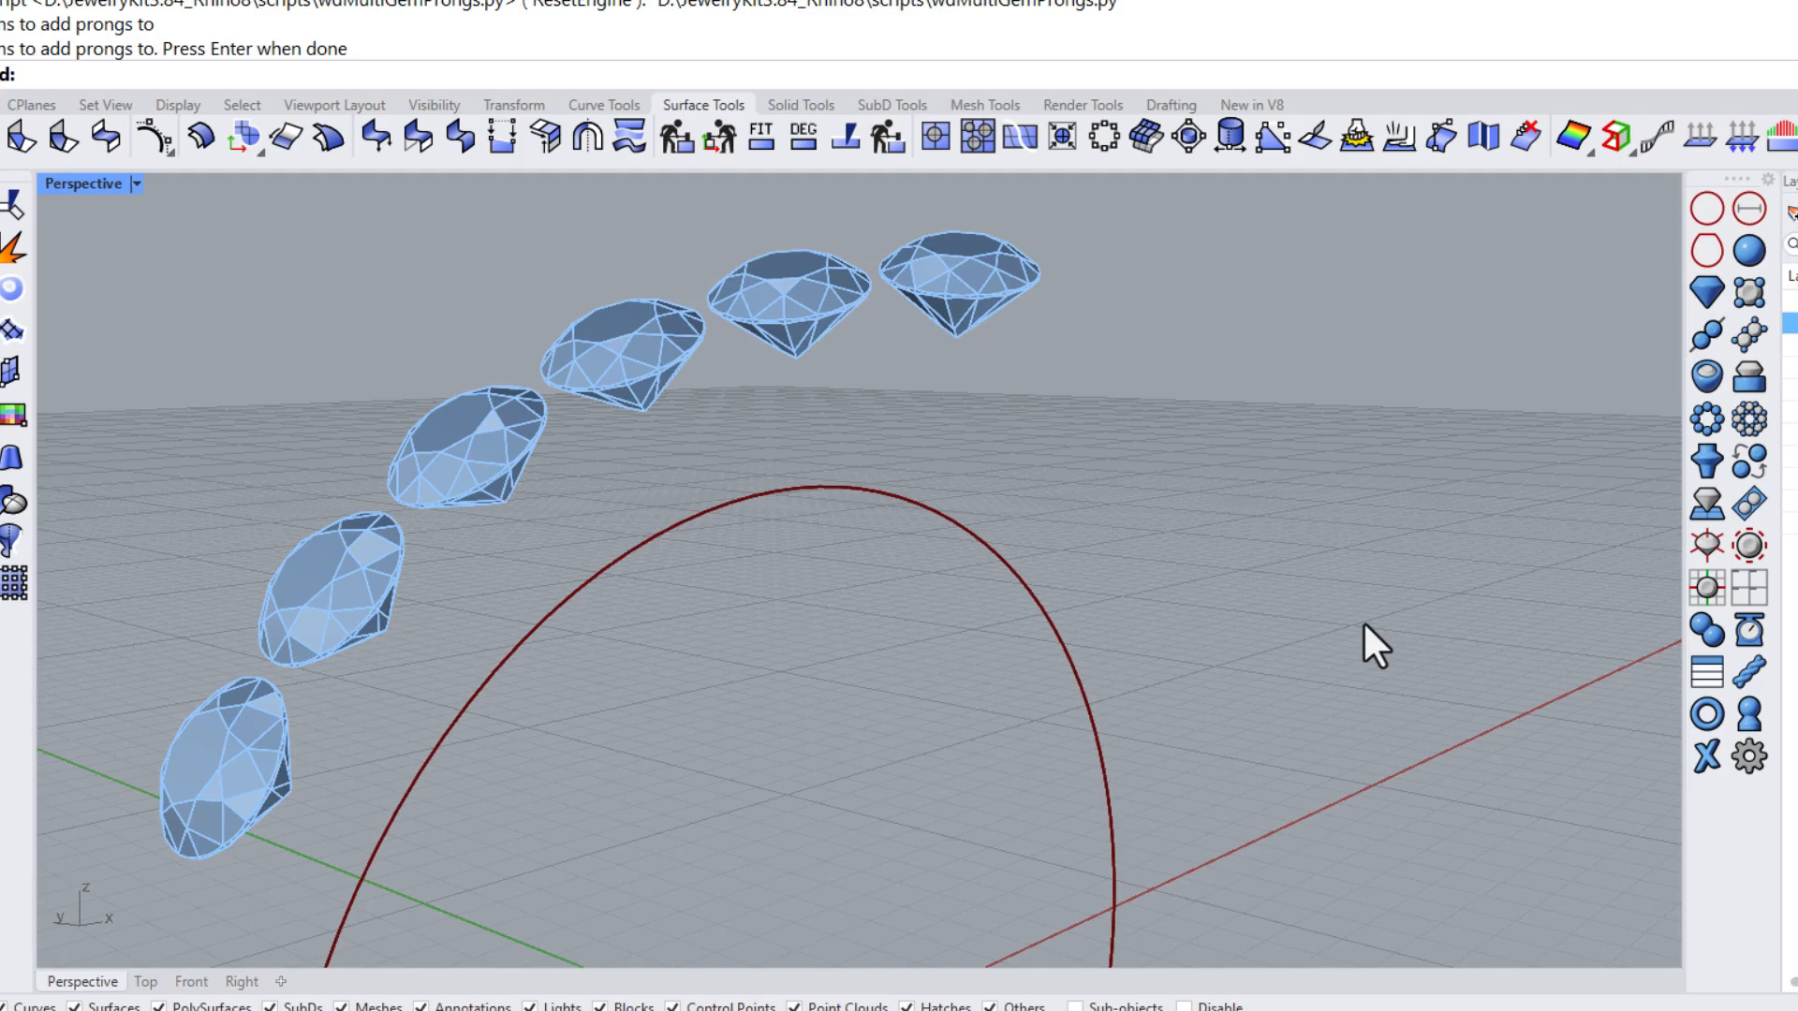
click(1750, 333)
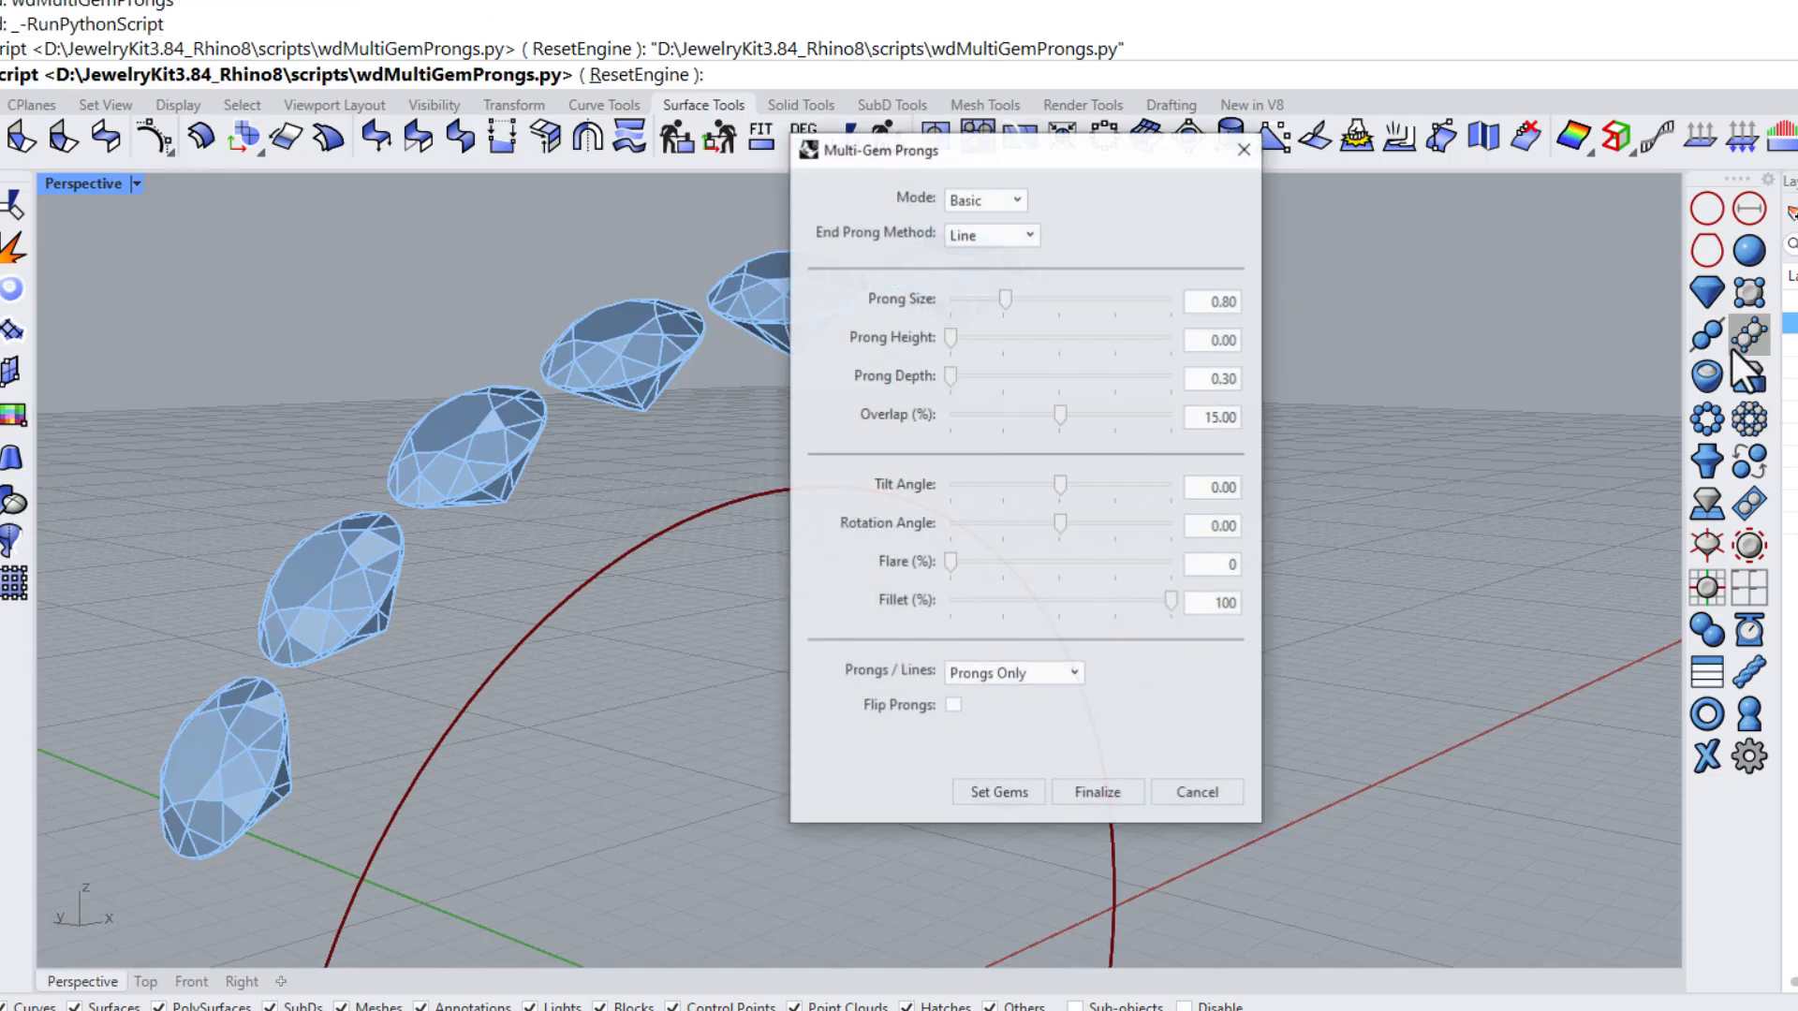
drag(892, 147, 1222, 217)
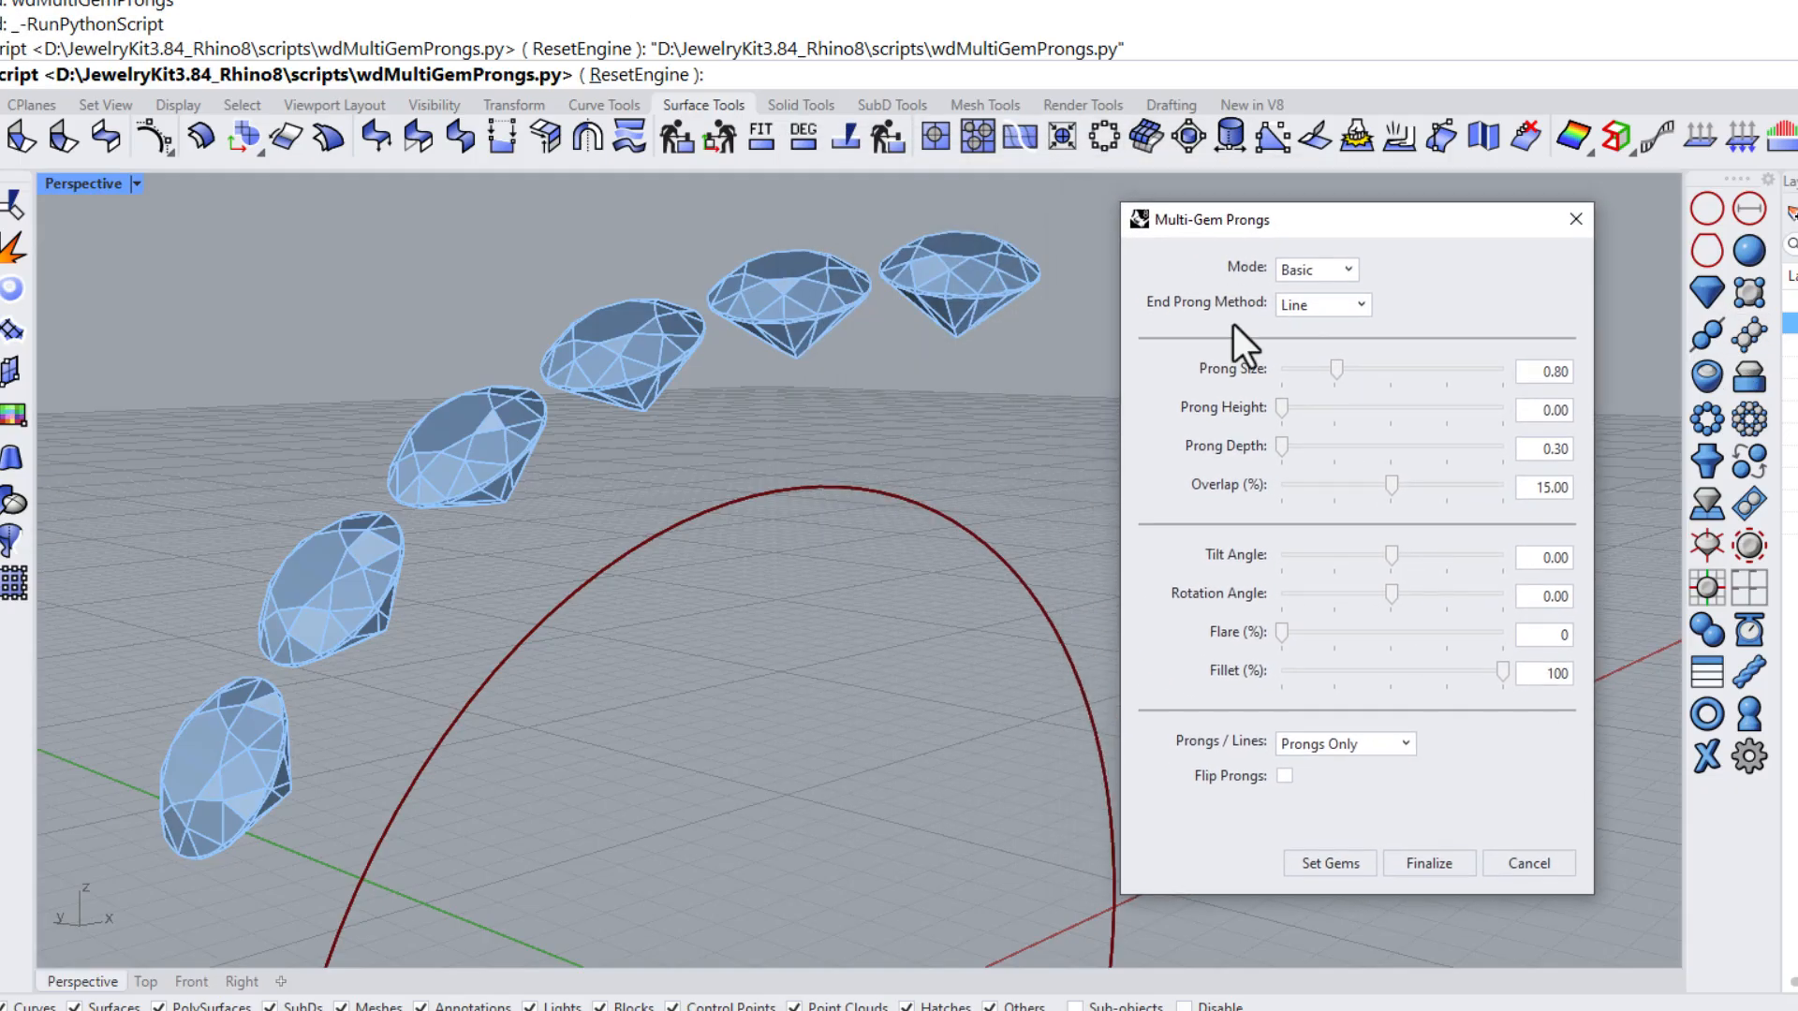
click(1330, 863)
key(ctrl+a)
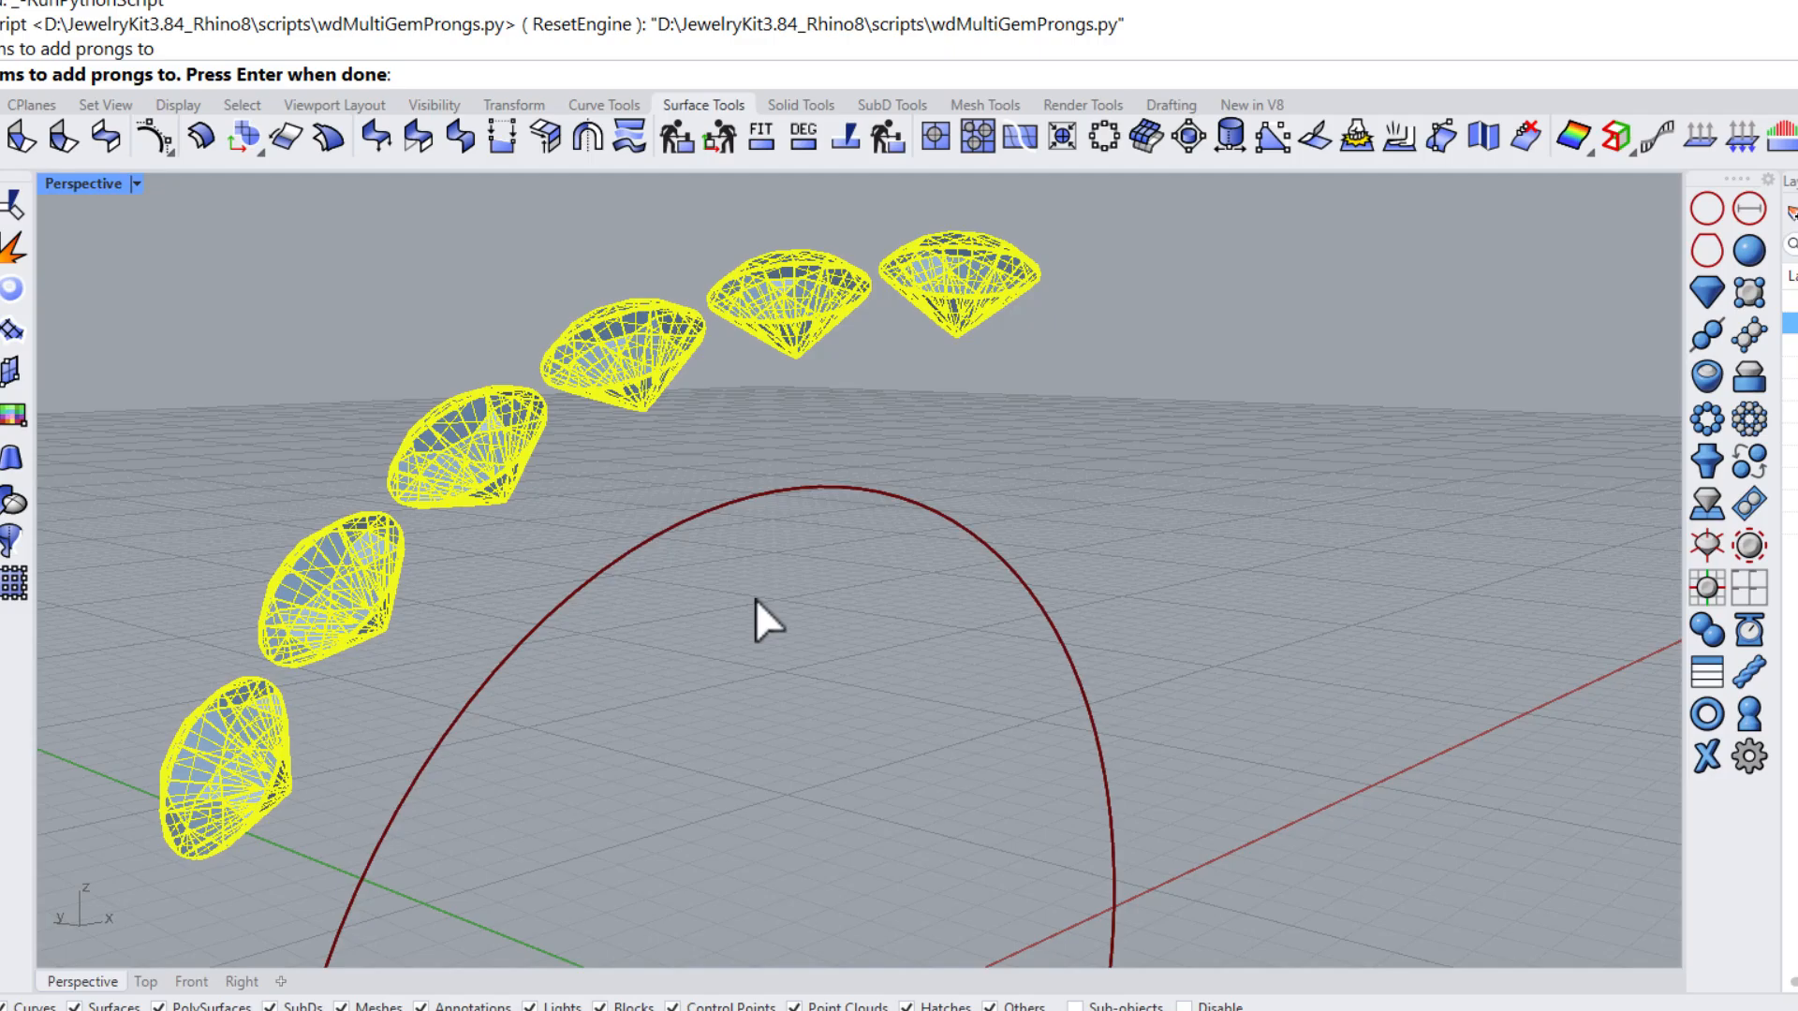
key(Return)
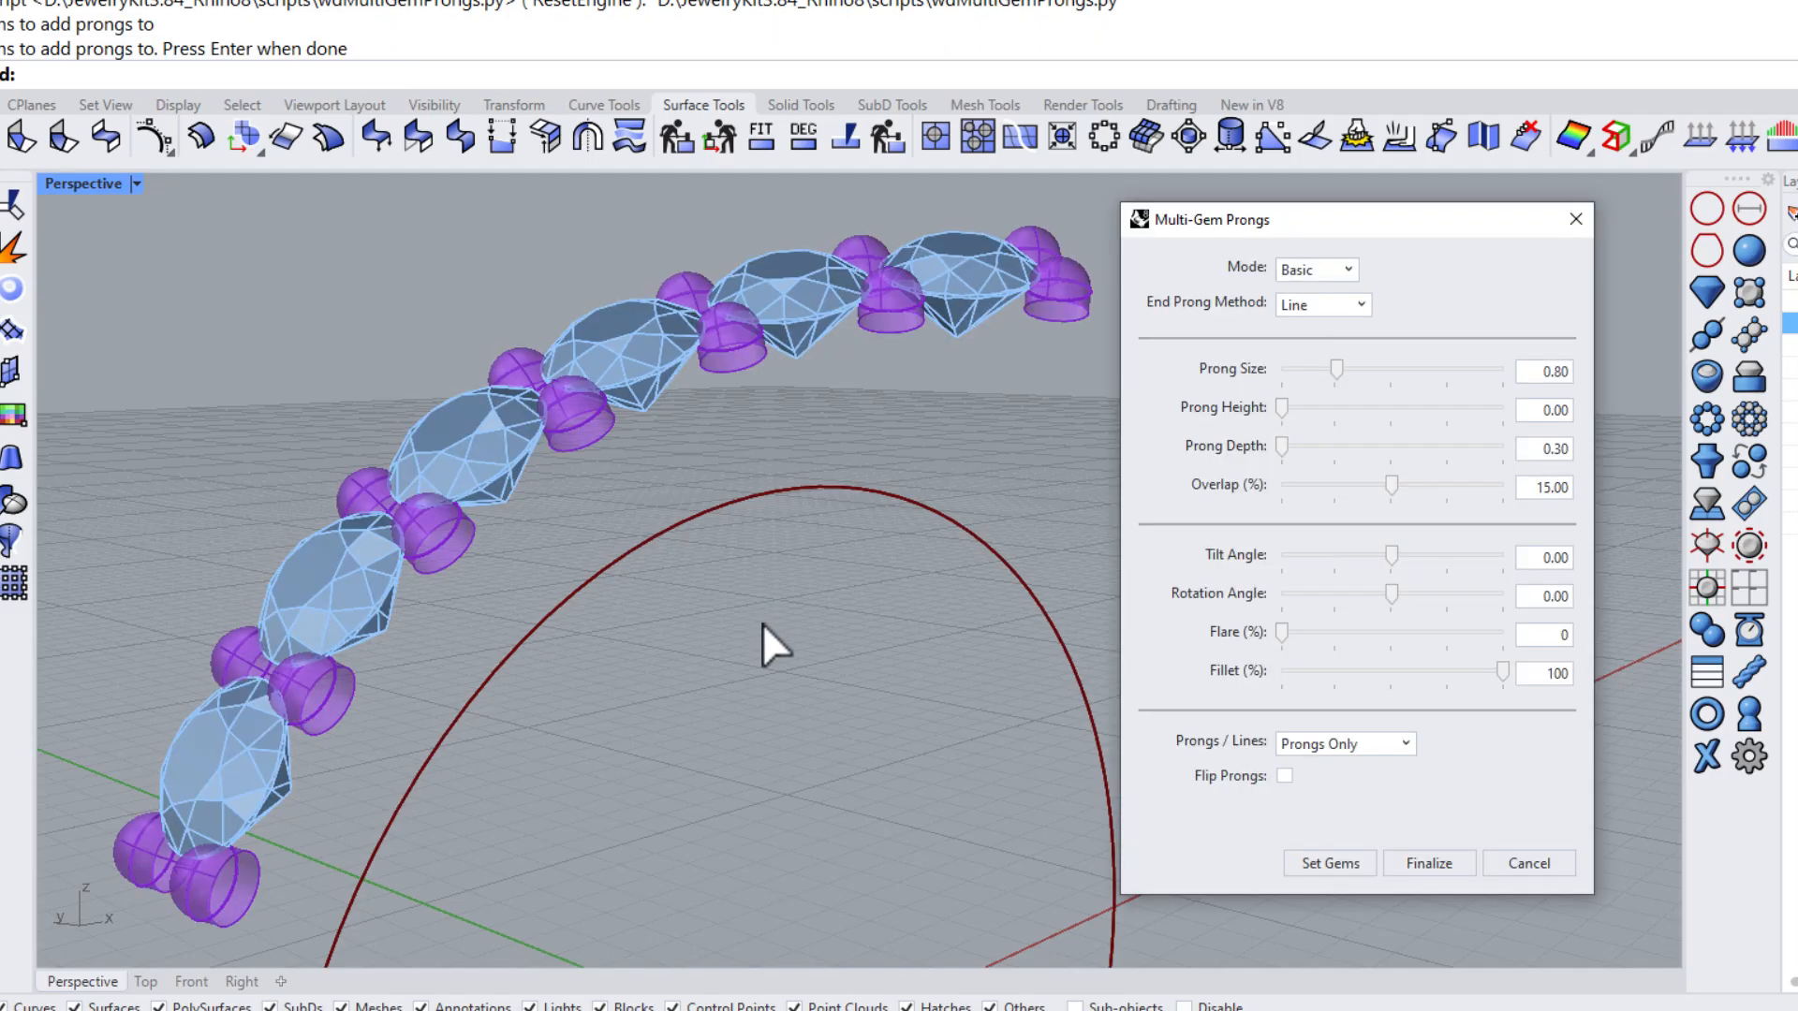
Set the Prong Height to 0.36
mouse_move(698, 463)
right_down()
mouse_move(850, 561)
mouse_move(774, 562)
mouse_move(690, 481)
mouse_move(706, 497)
right_up()
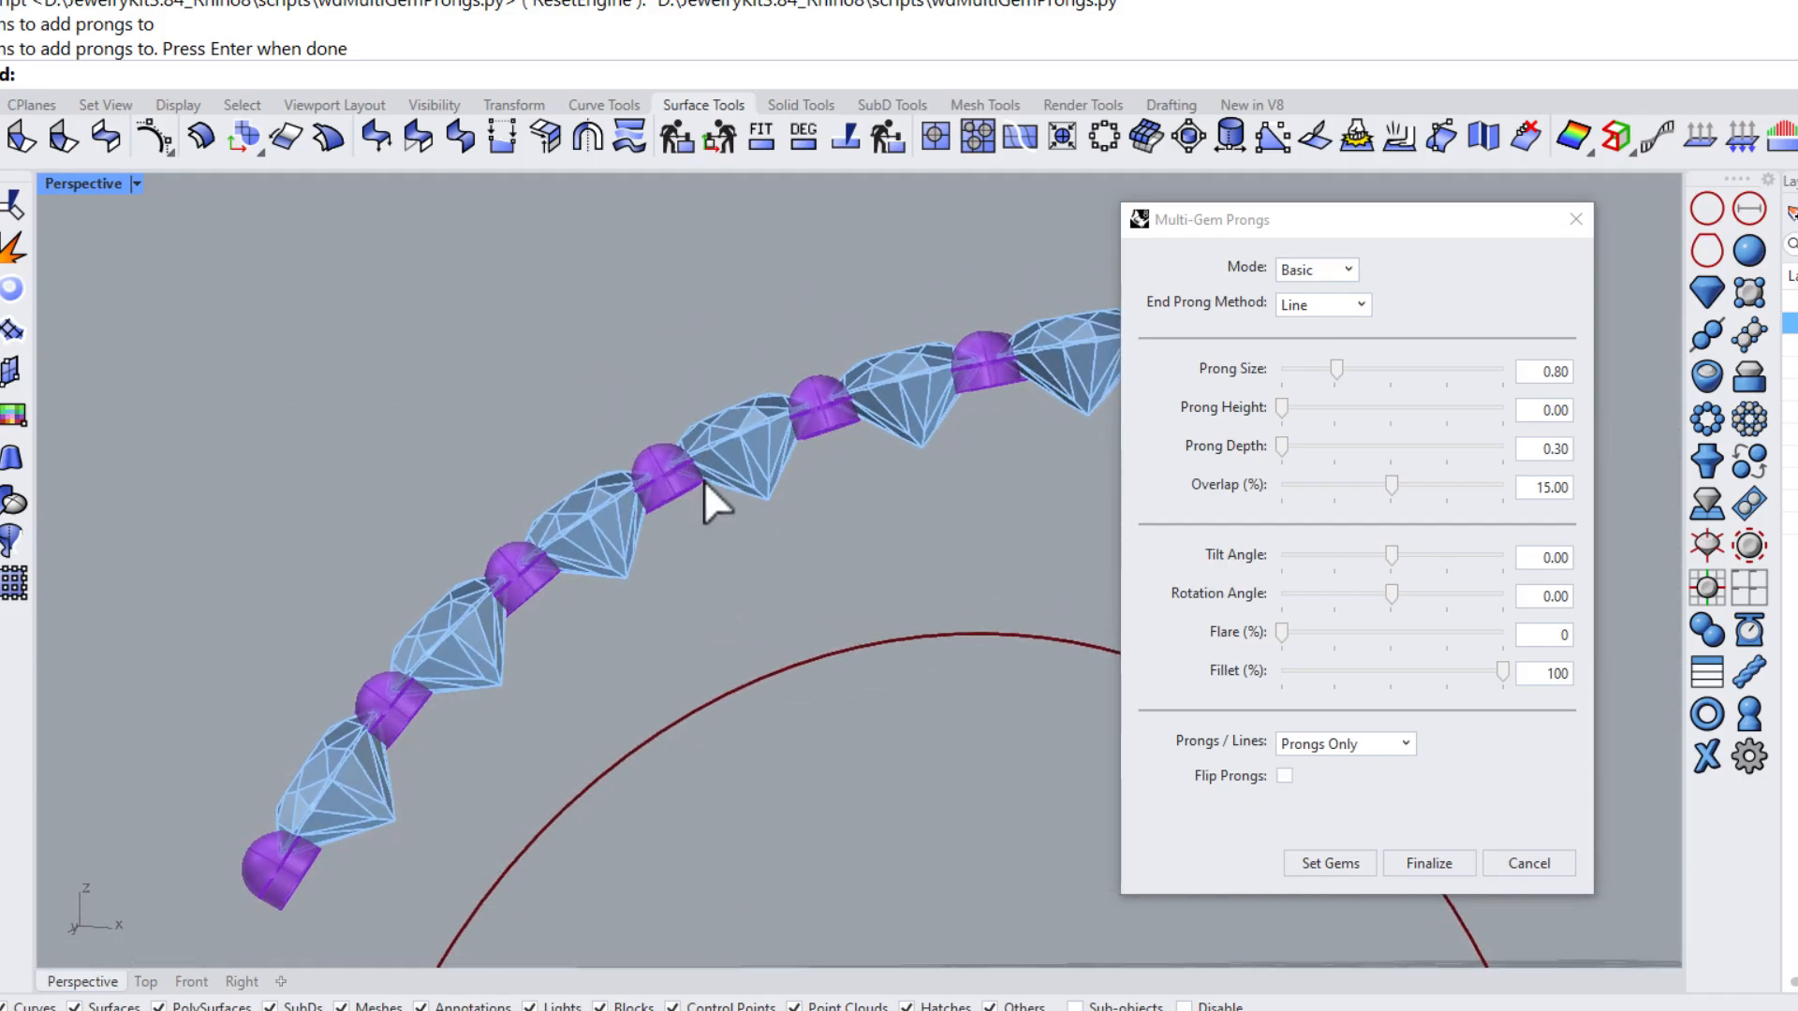
scroll(706, 440, up, 5)
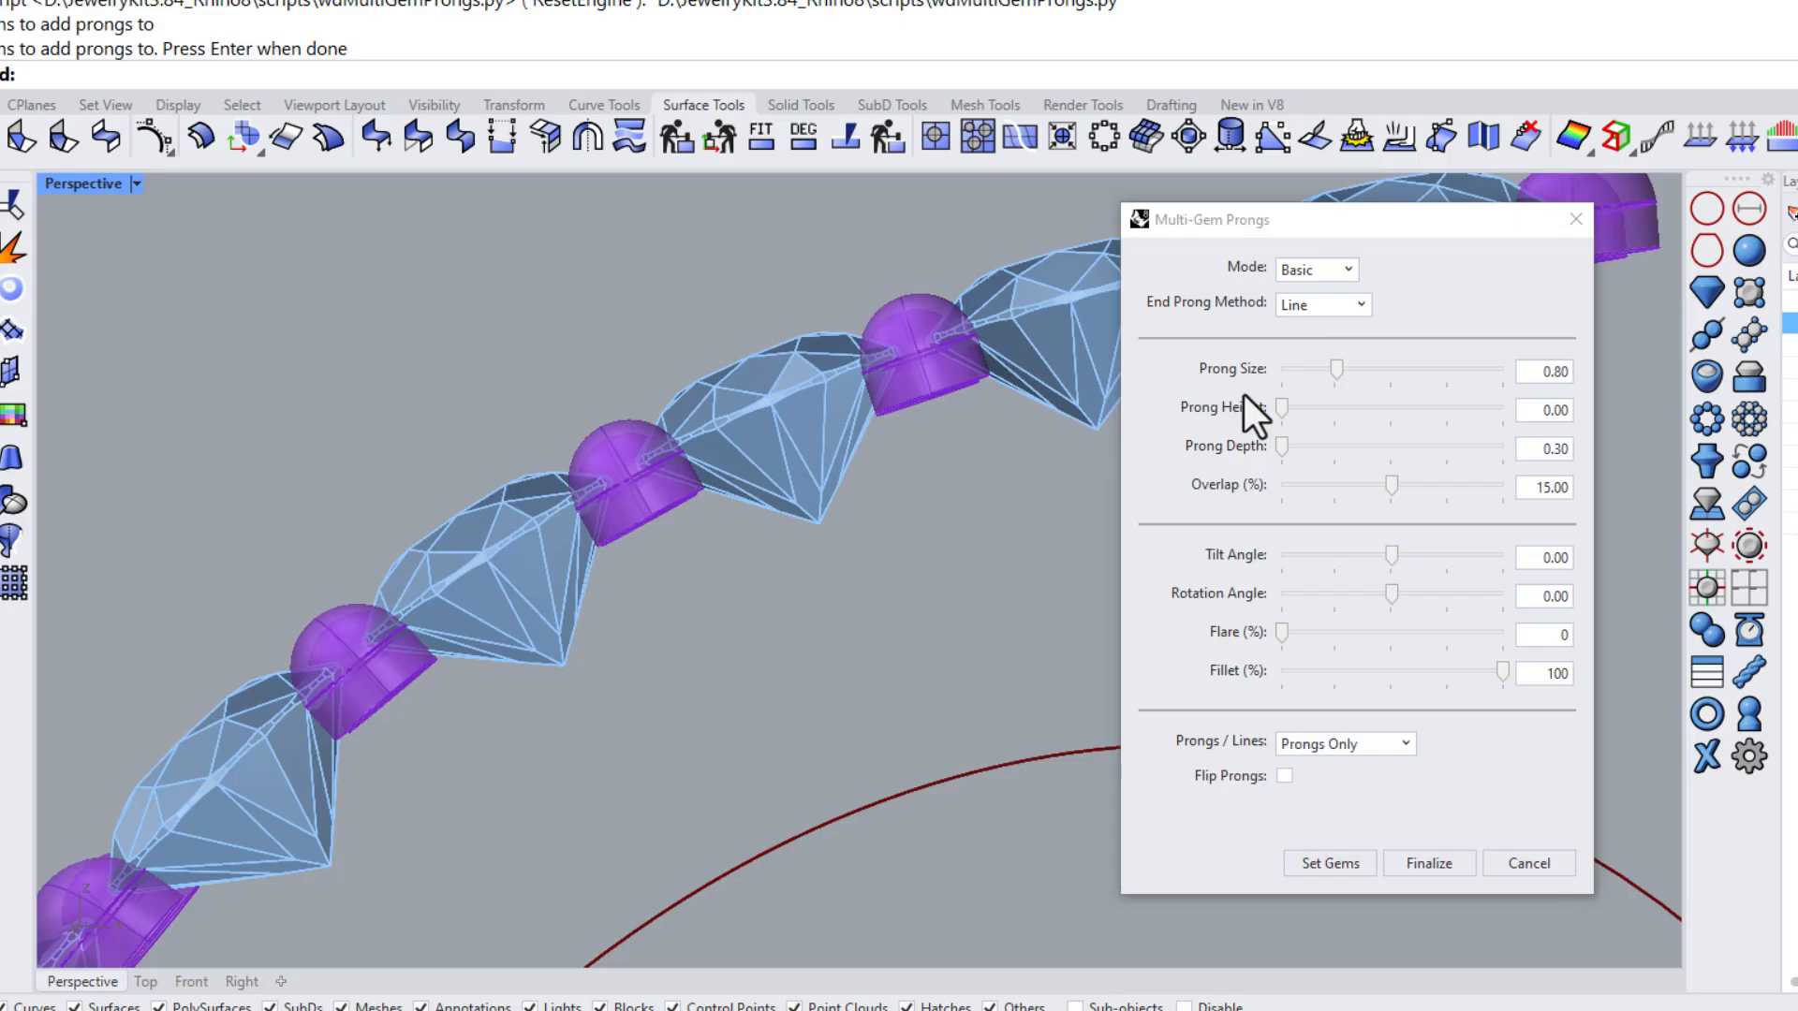
drag(1282, 408, 1309, 408)
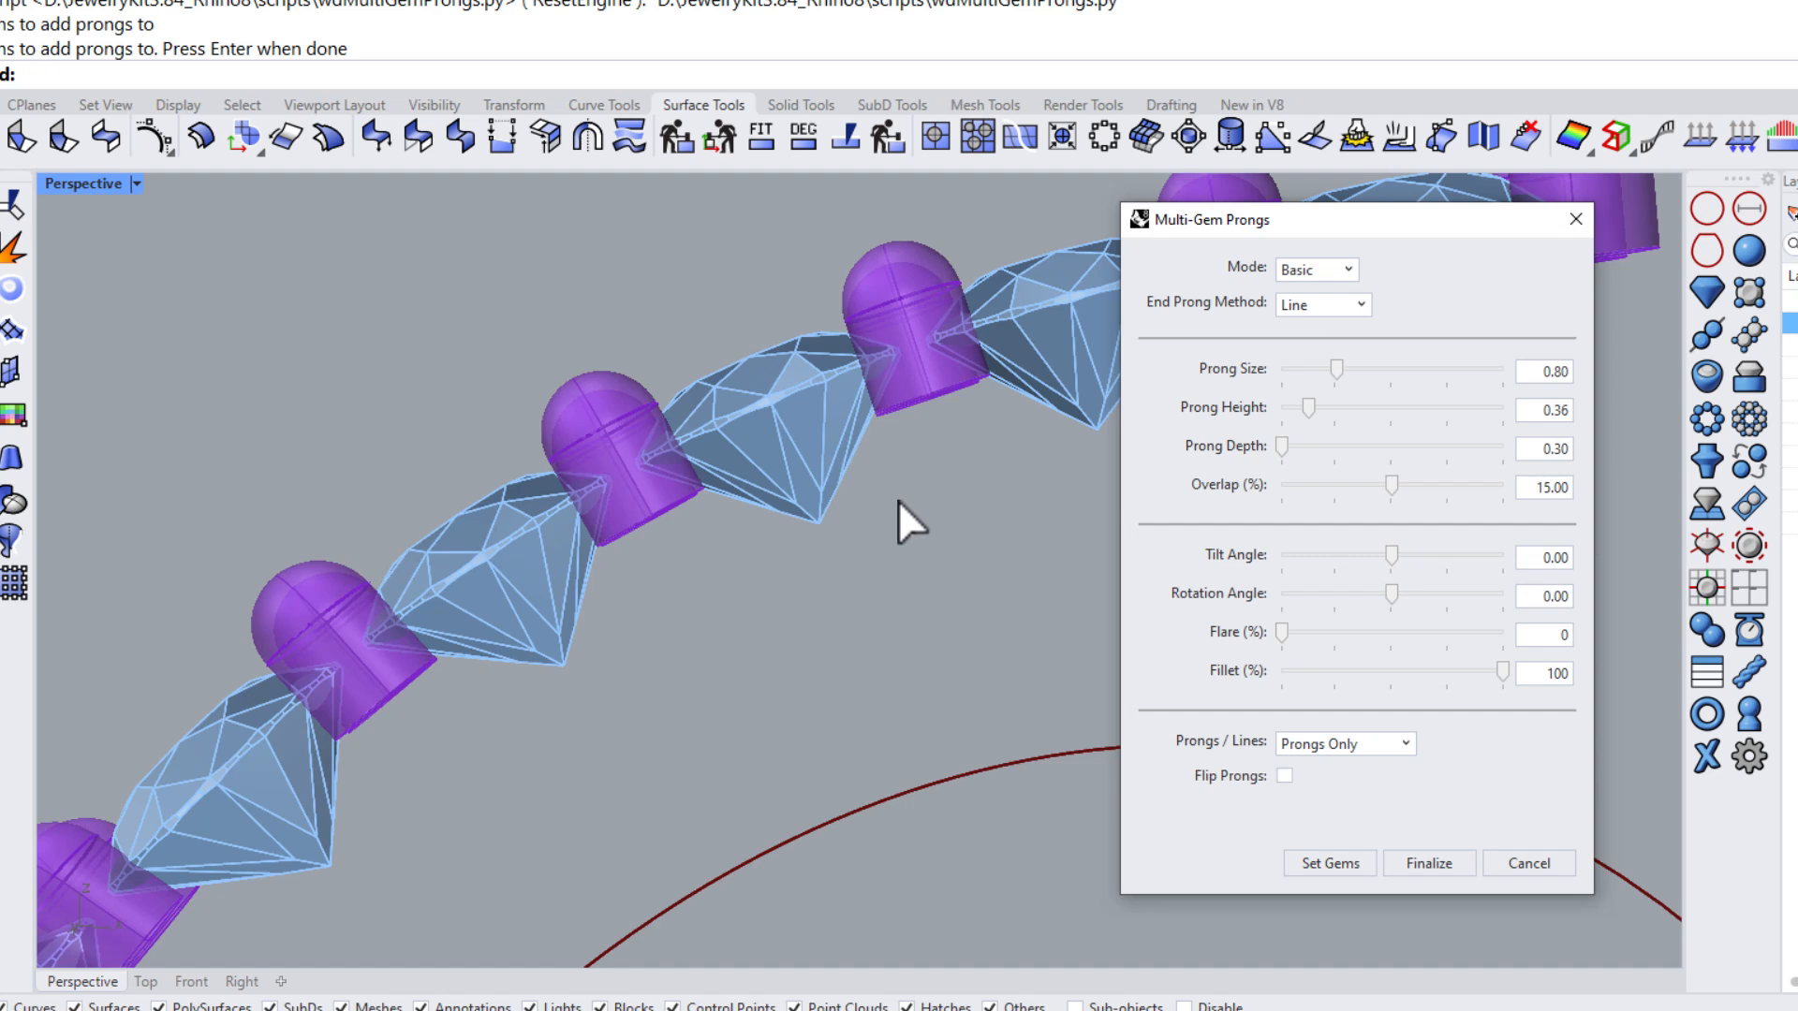
Set the Prong Depth to 2.09 and the Prong Size to 0.85
scroll(862, 509, down, 3)
right_drag(862, 509, 970, 556)
drag(1281, 447, 1322, 448)
right_drag(843, 449, 824, 503)
mouse_move(1336, 371)
mouse_down()
mouse_move(1366, 374)
mouse_move(1343, 381)
mouse_up()
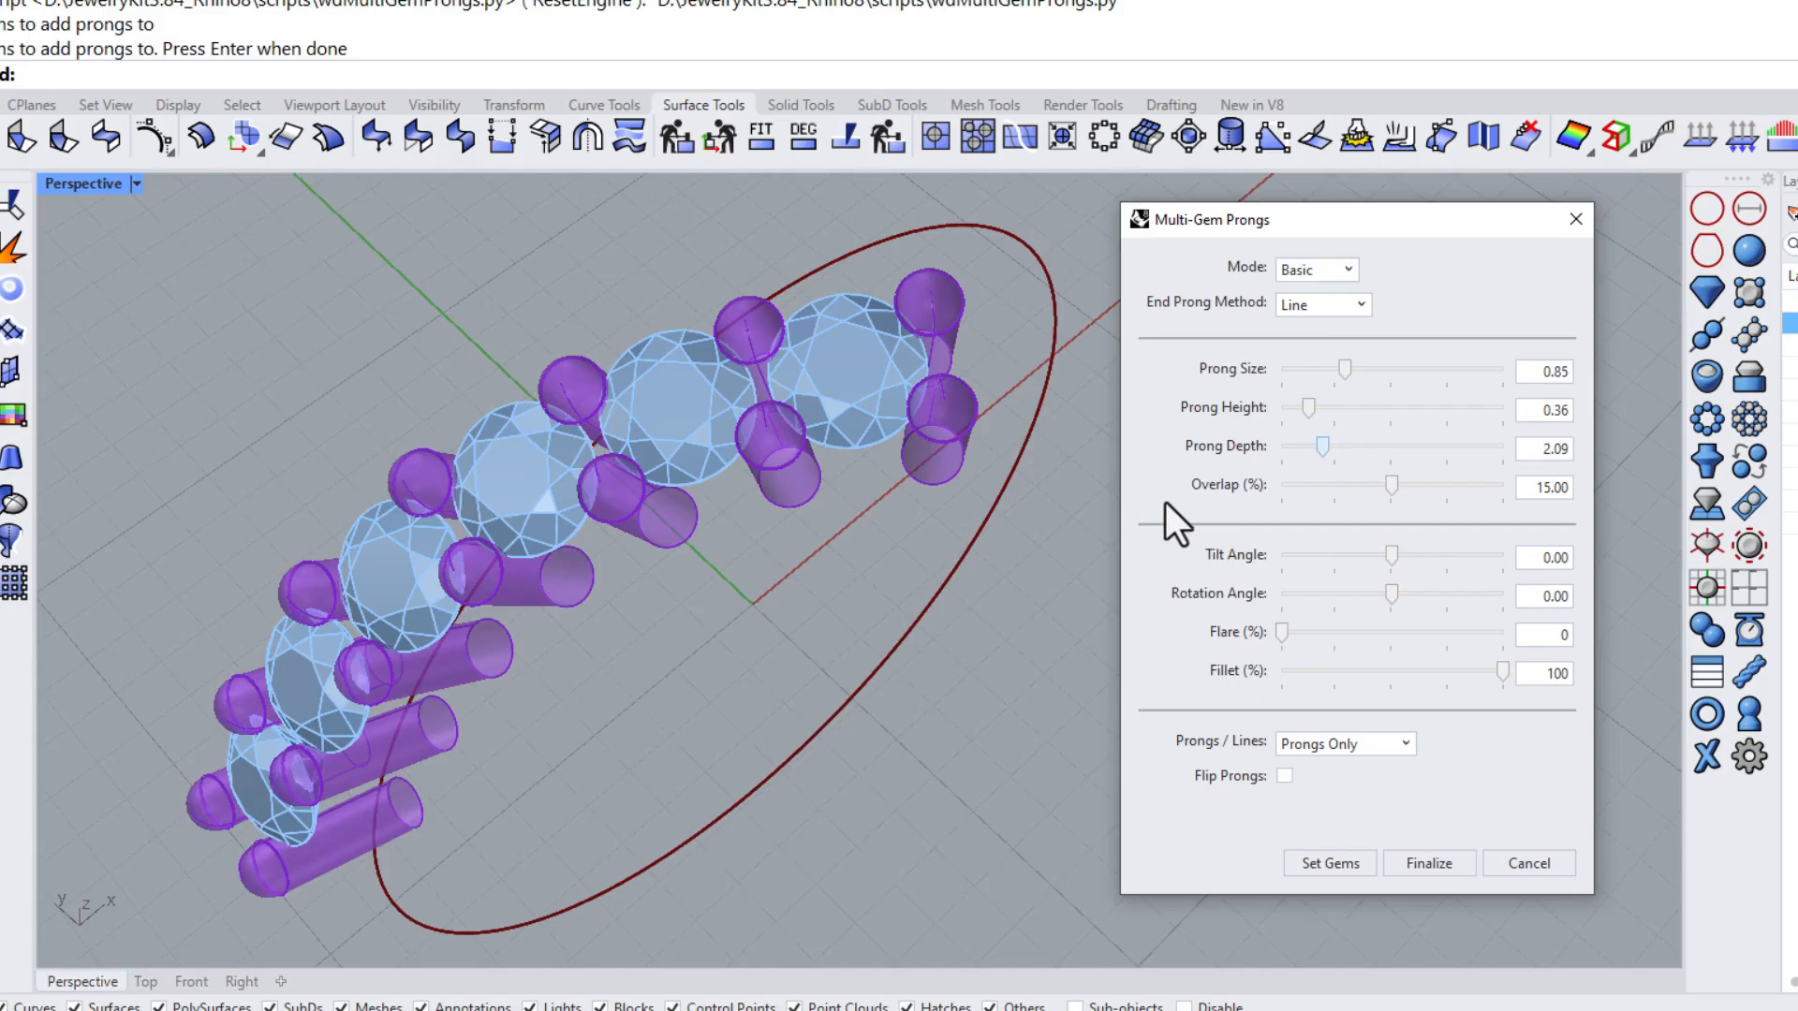
Set the Overlap to 13.25%
mouse_move(1391, 487)
mouse_down()
mouse_move(1430, 490)
mouse_move(1379, 498)
mouse_up()
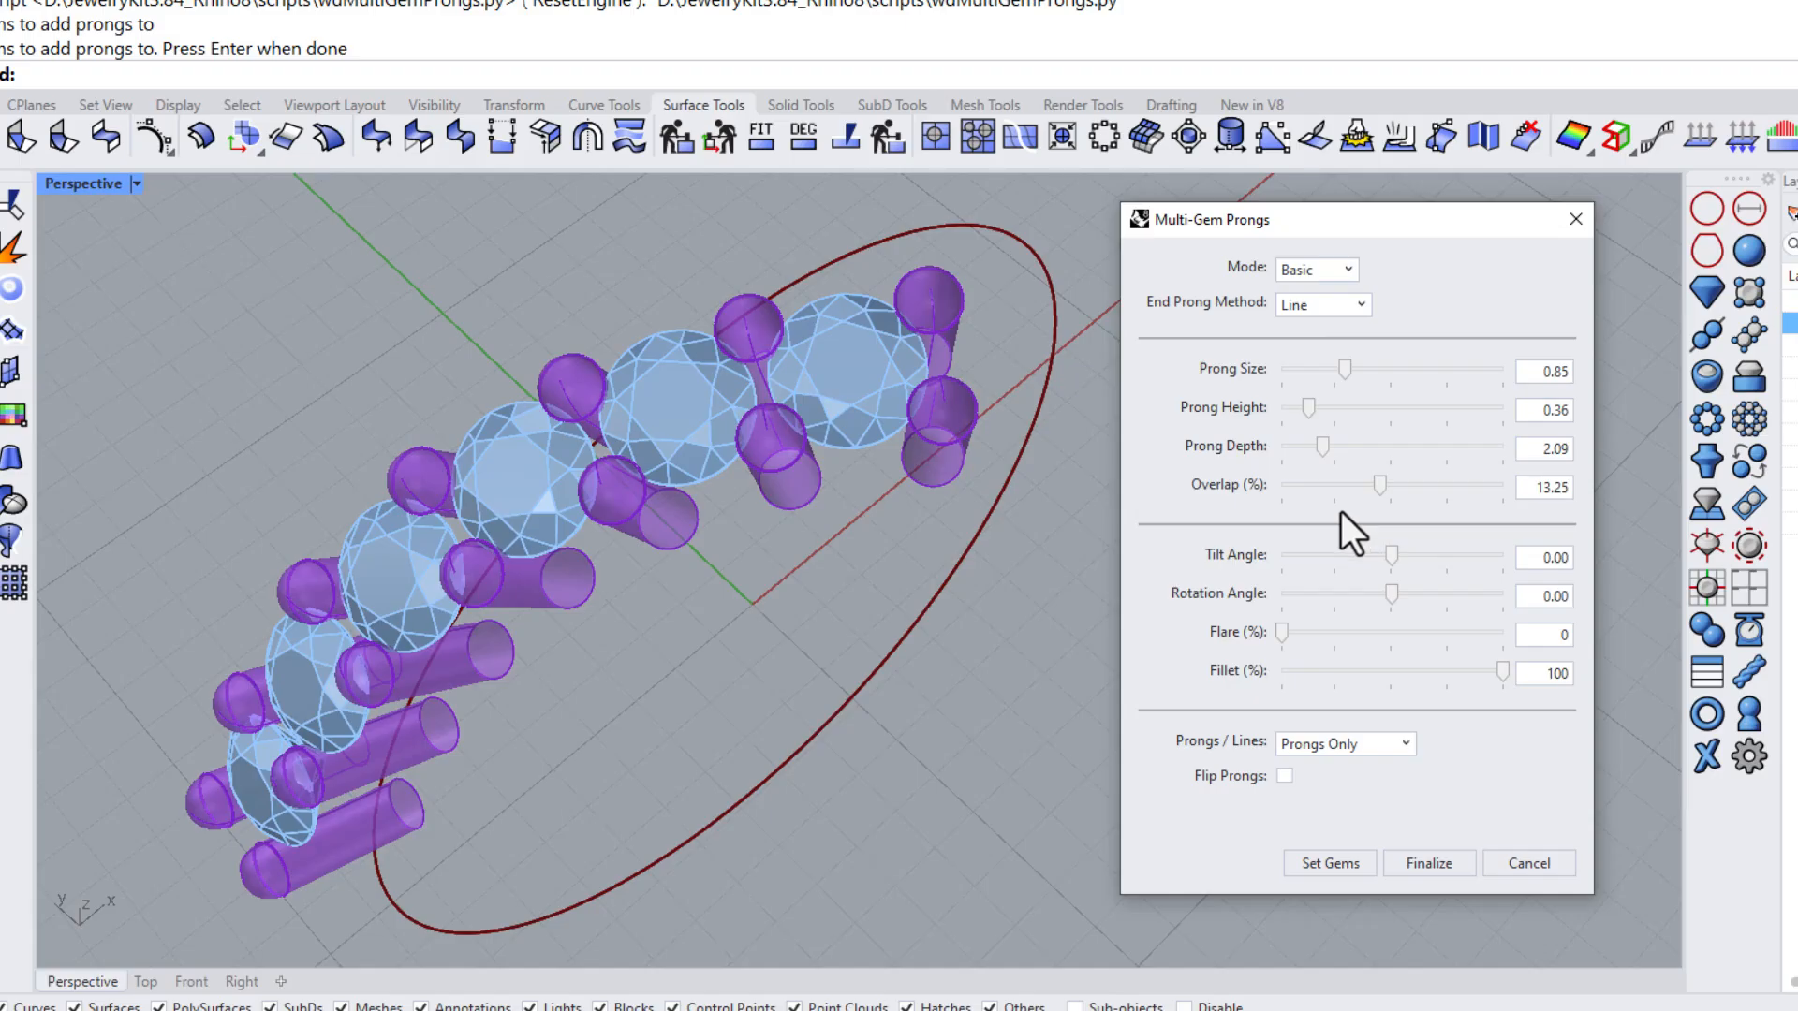
right_drag(570, 648, 814, 504)
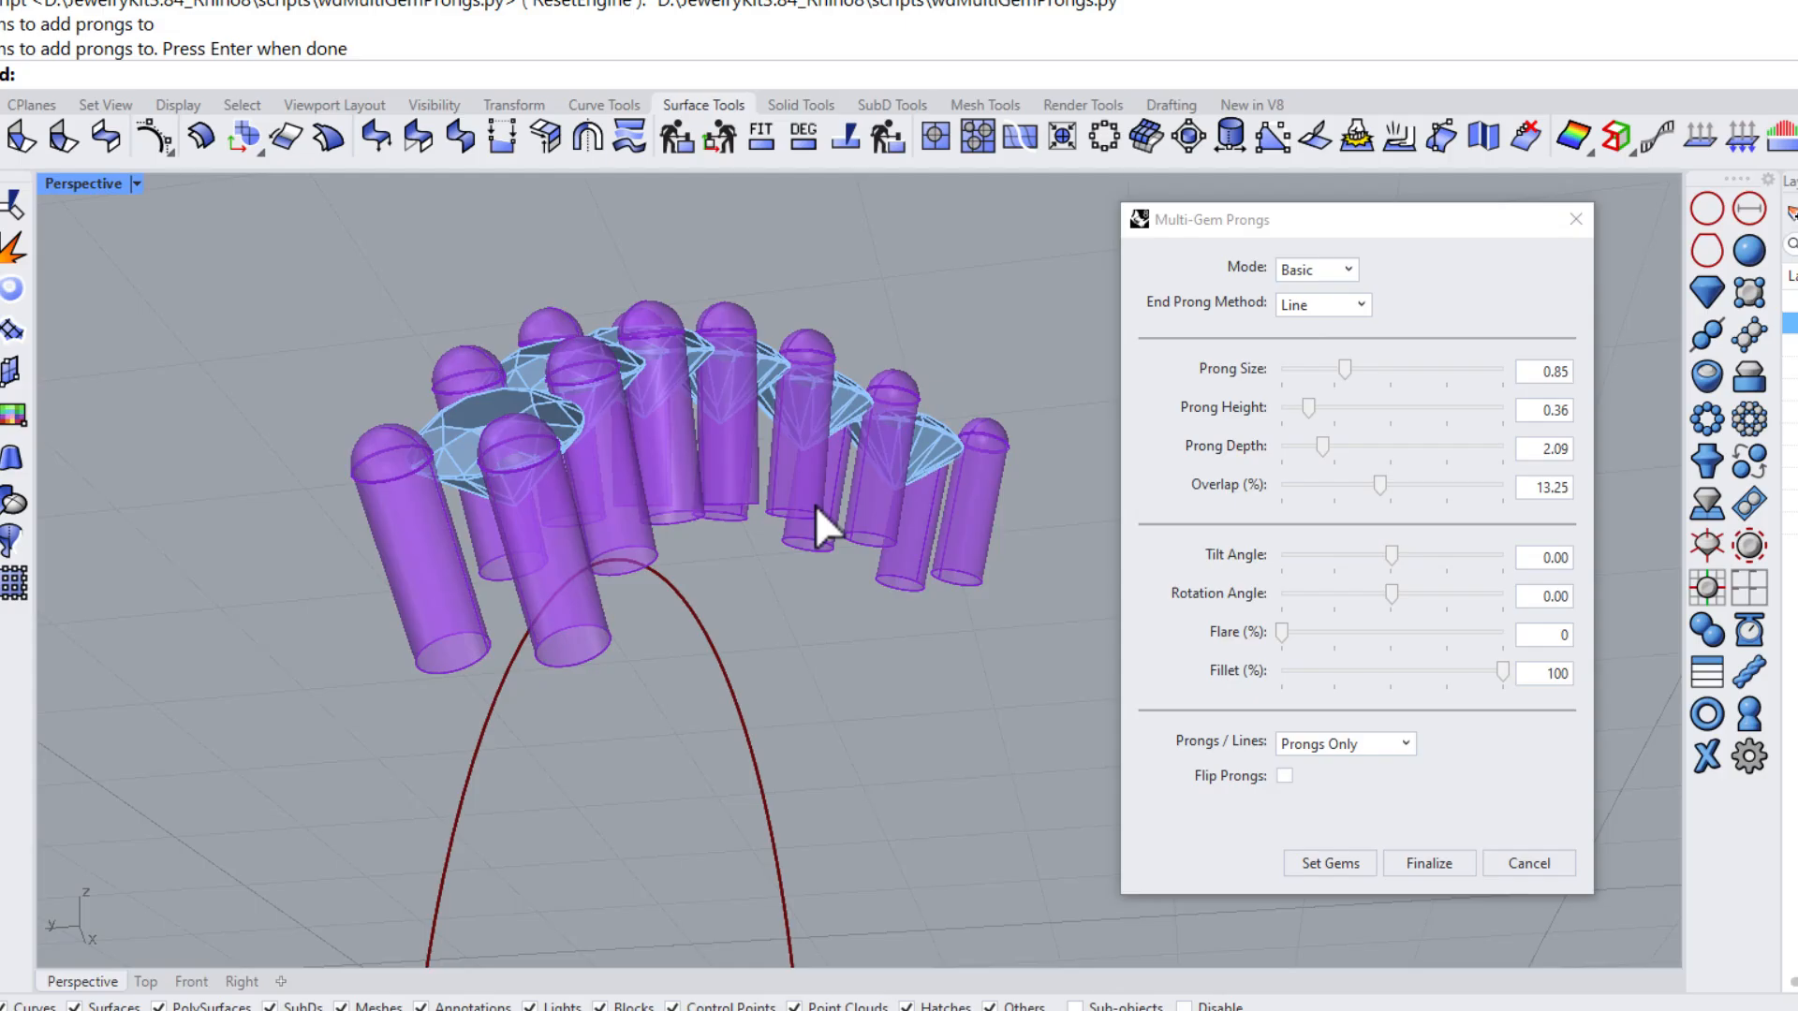
Adjust the Tilt Angle slider, then reset the Tilt Angle to 0
mouse_move(1395, 559)
mouse_down()
mouse_move(1446, 558)
mouse_move(1353, 560)
mouse_move(1391, 557)
mouse_up()
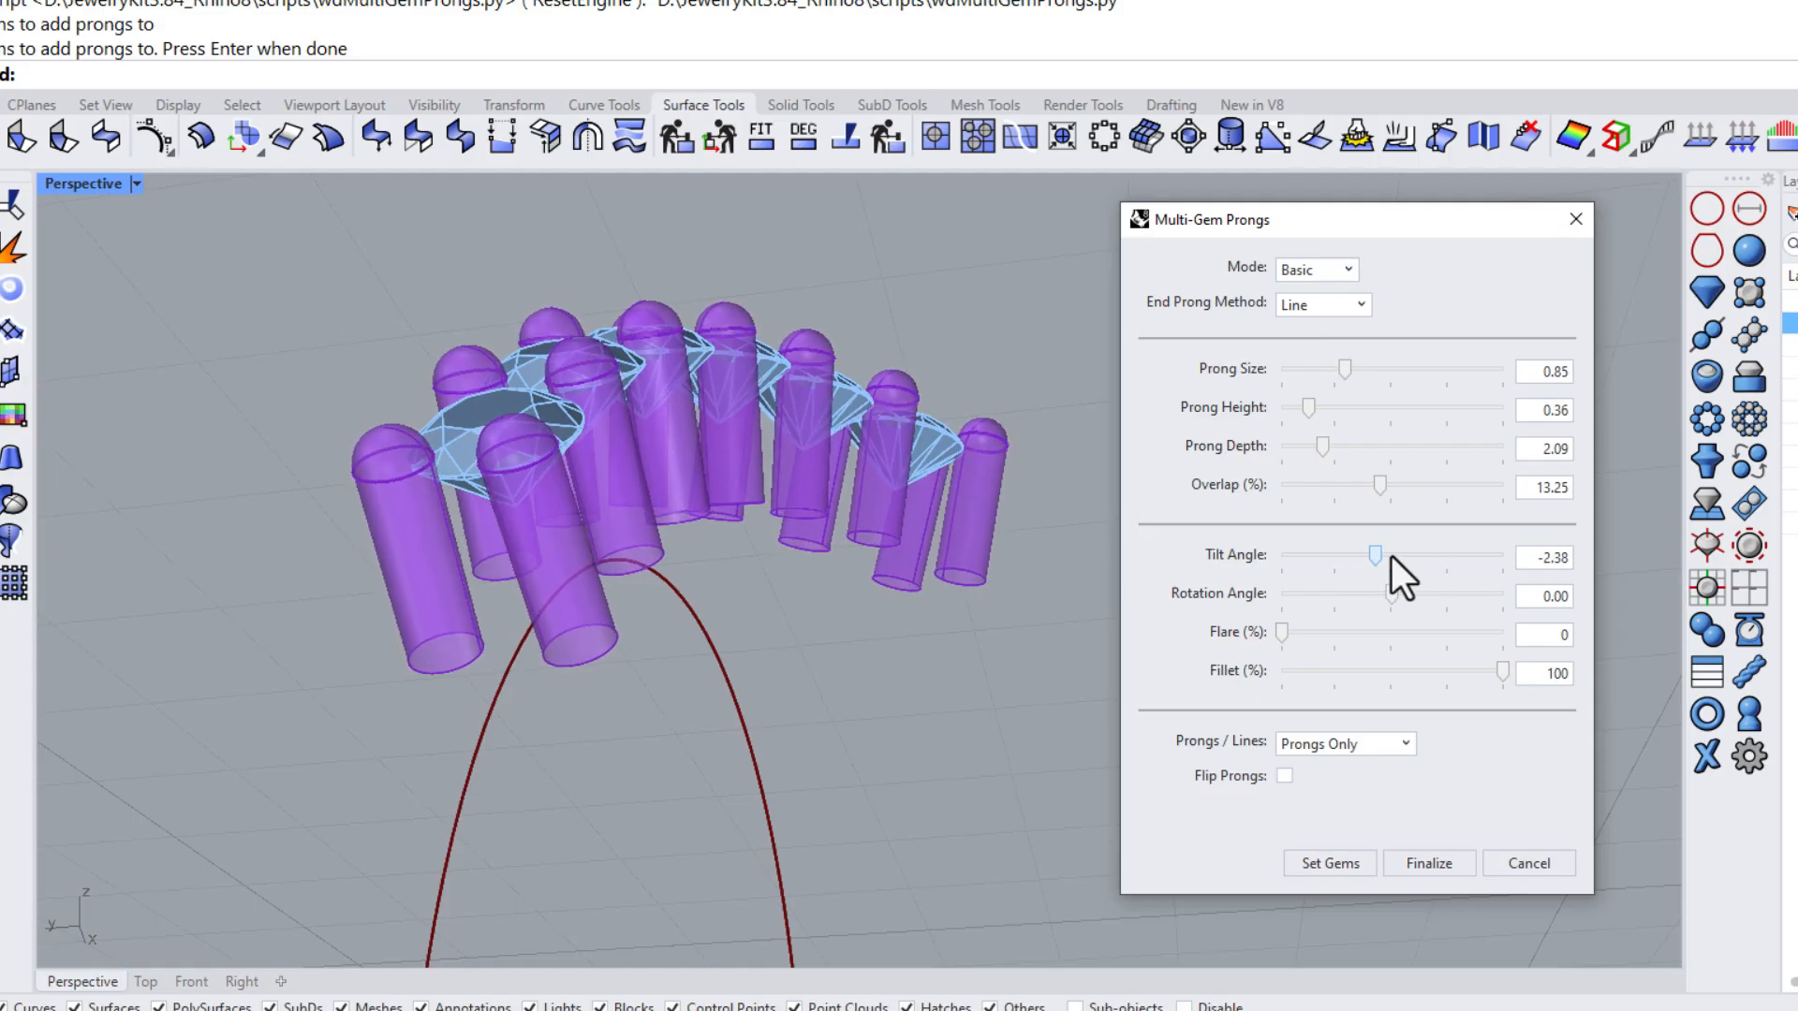
double_click(1530, 558)
text(0)
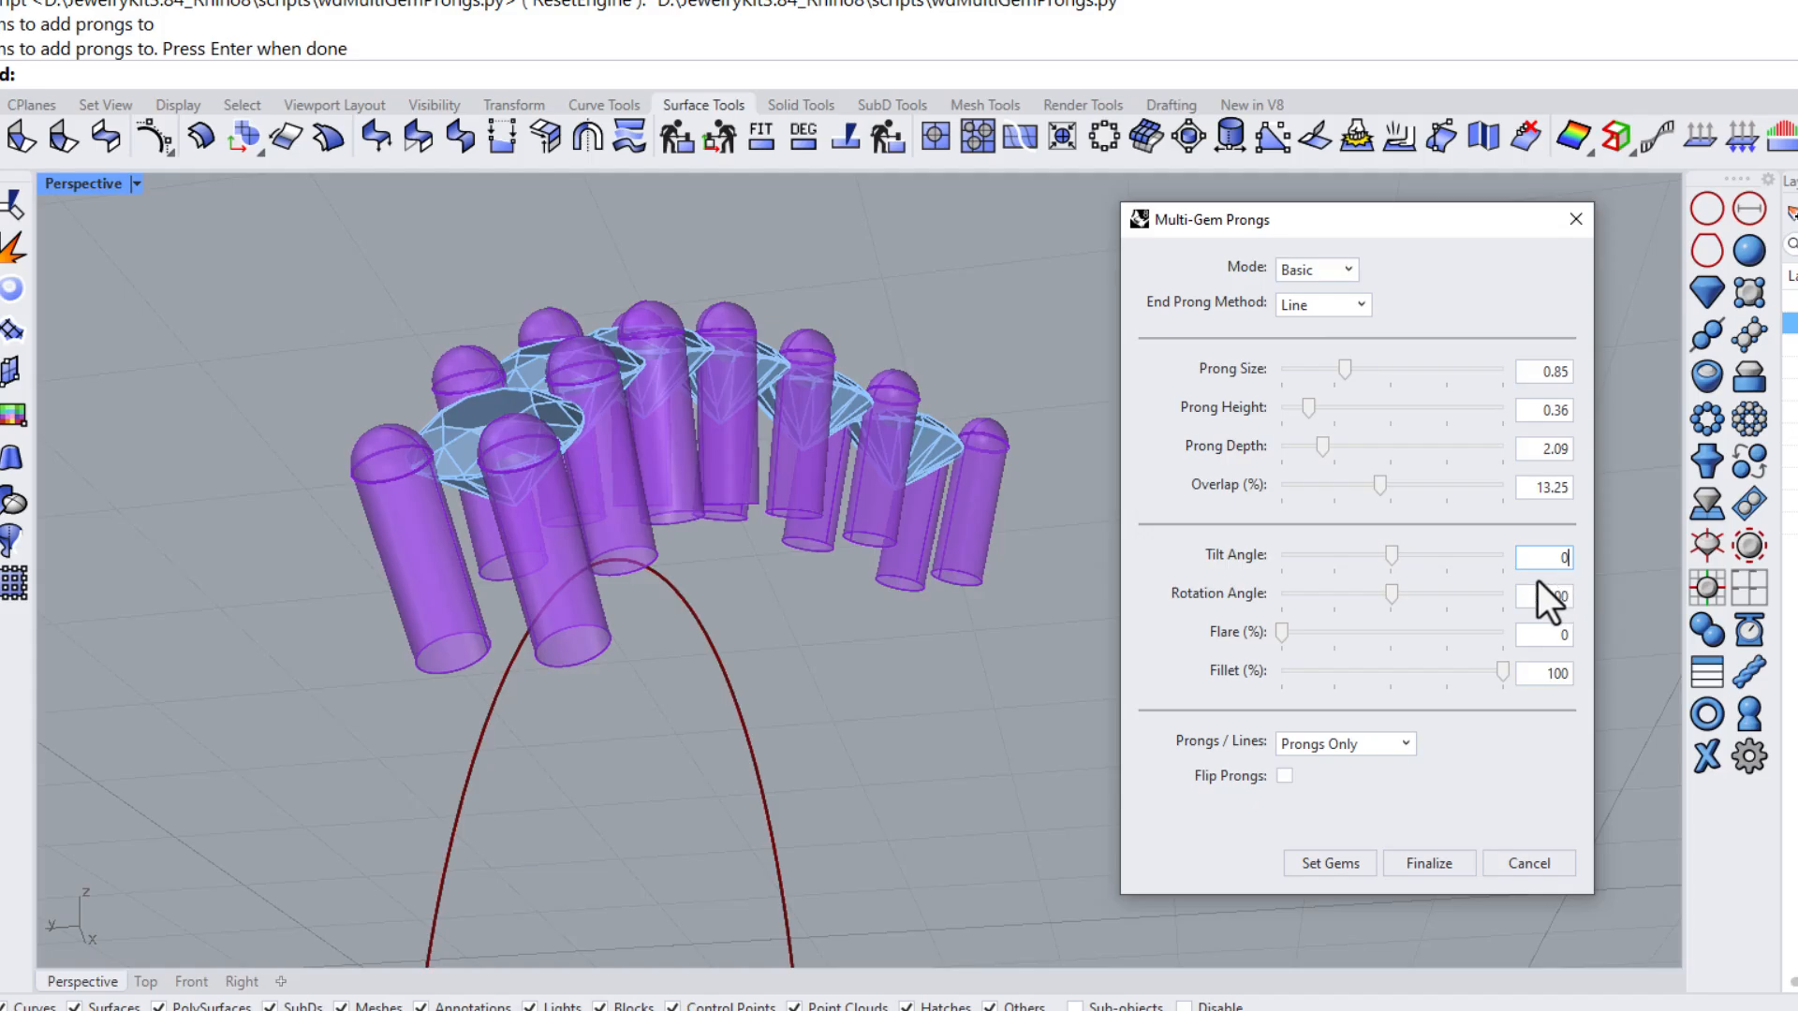
Adjust the Rotation Angle slider, then reset the Rotation Angle to 0
right_drag(867, 632, 711, 539)
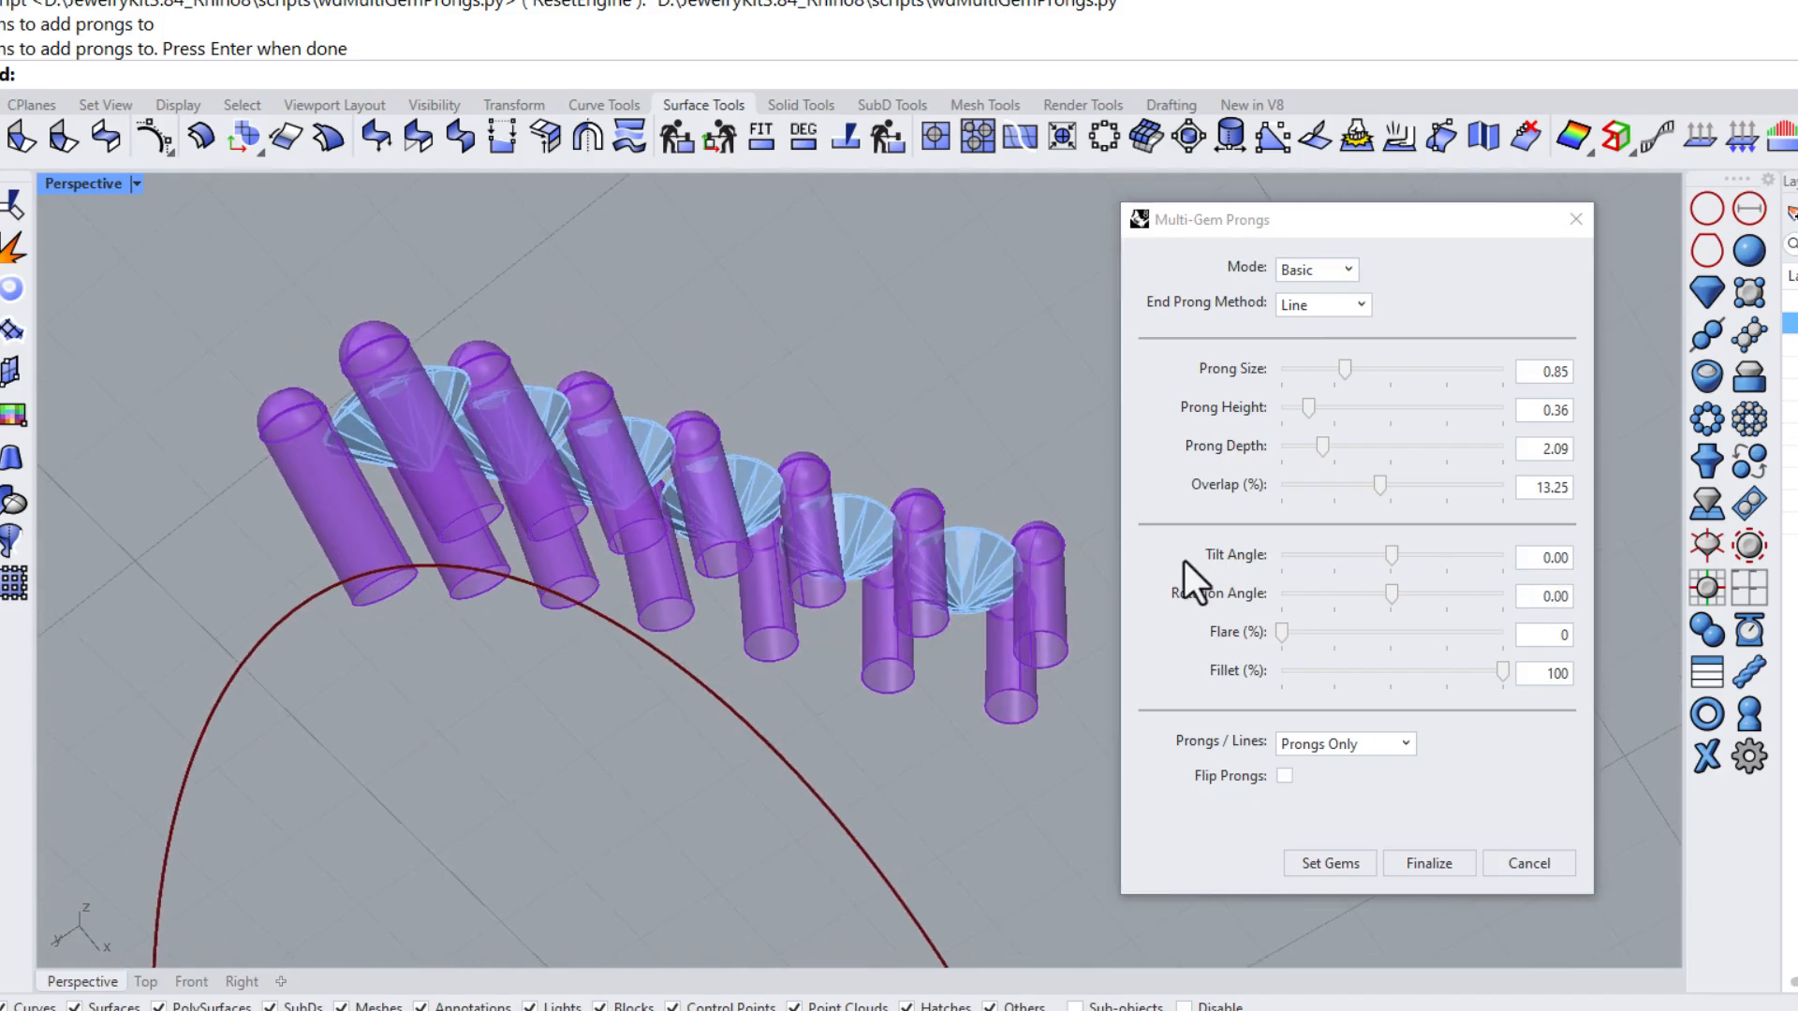
drag(1395, 595, 1435, 597)
text(0)
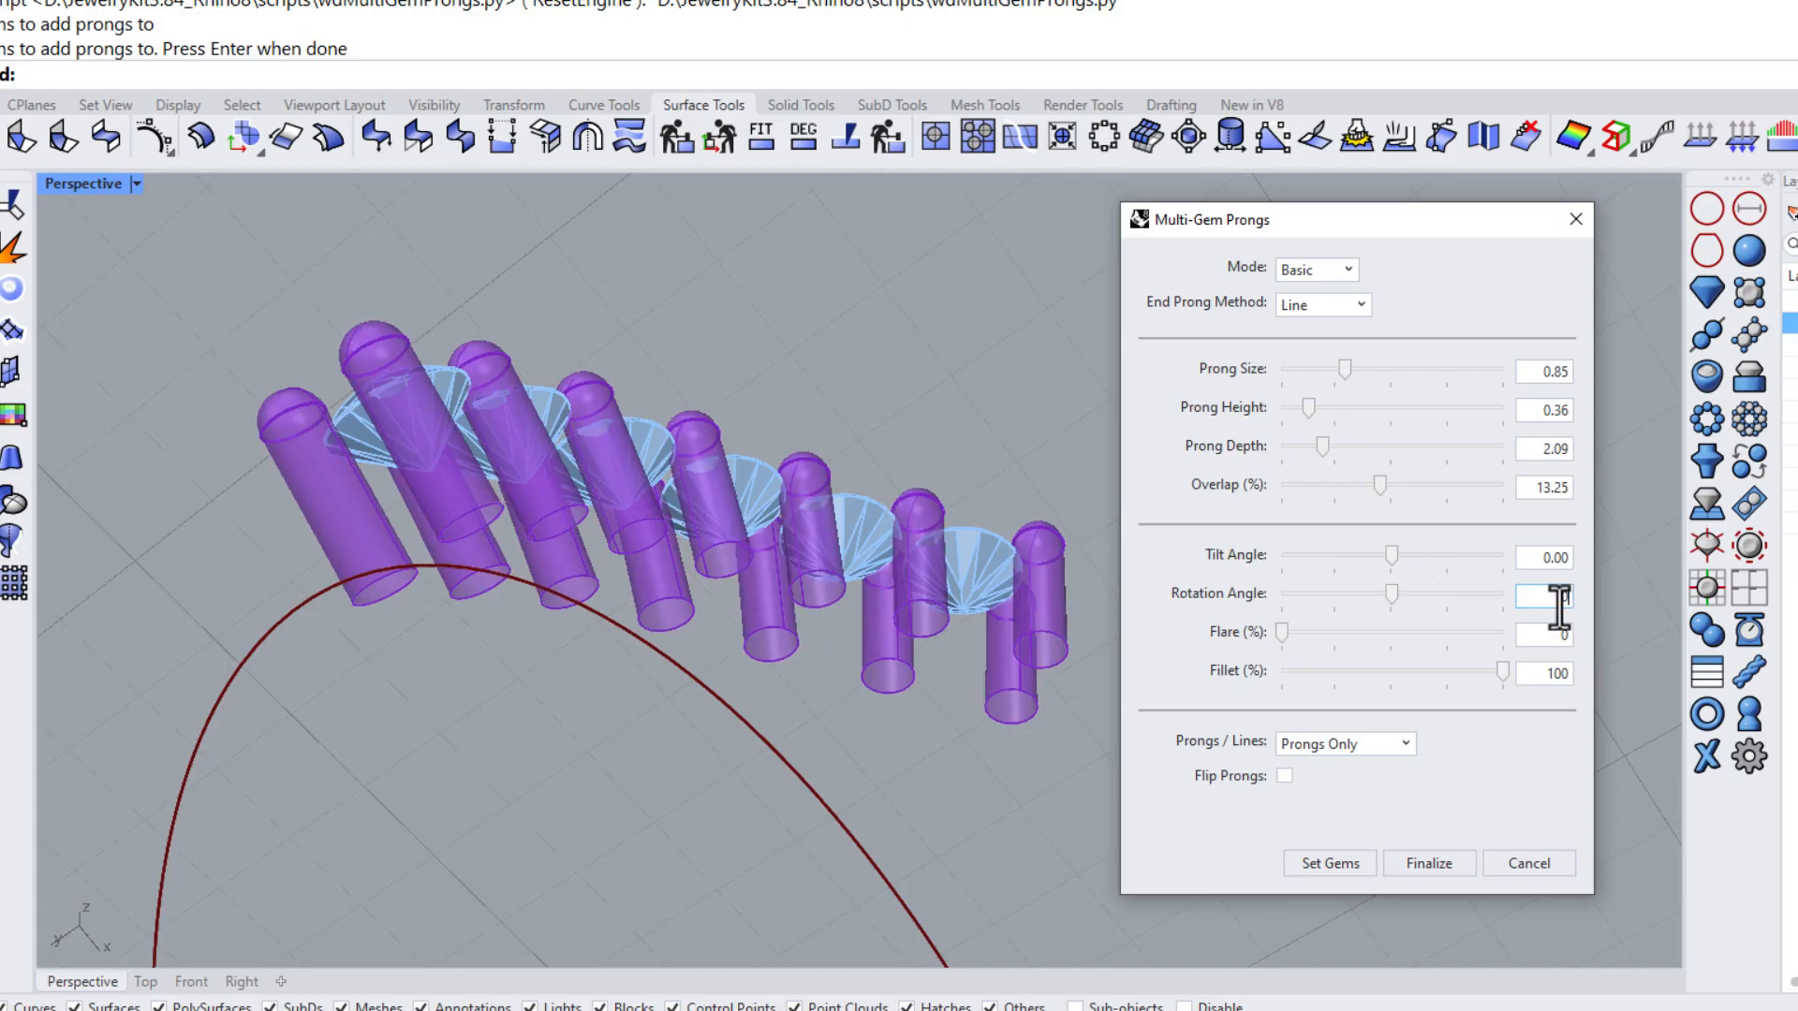
key(Return)
Inspect the prongs around the gem row while testing the Flare and Fillet sliders
right_drag(614, 346, 694, 667)
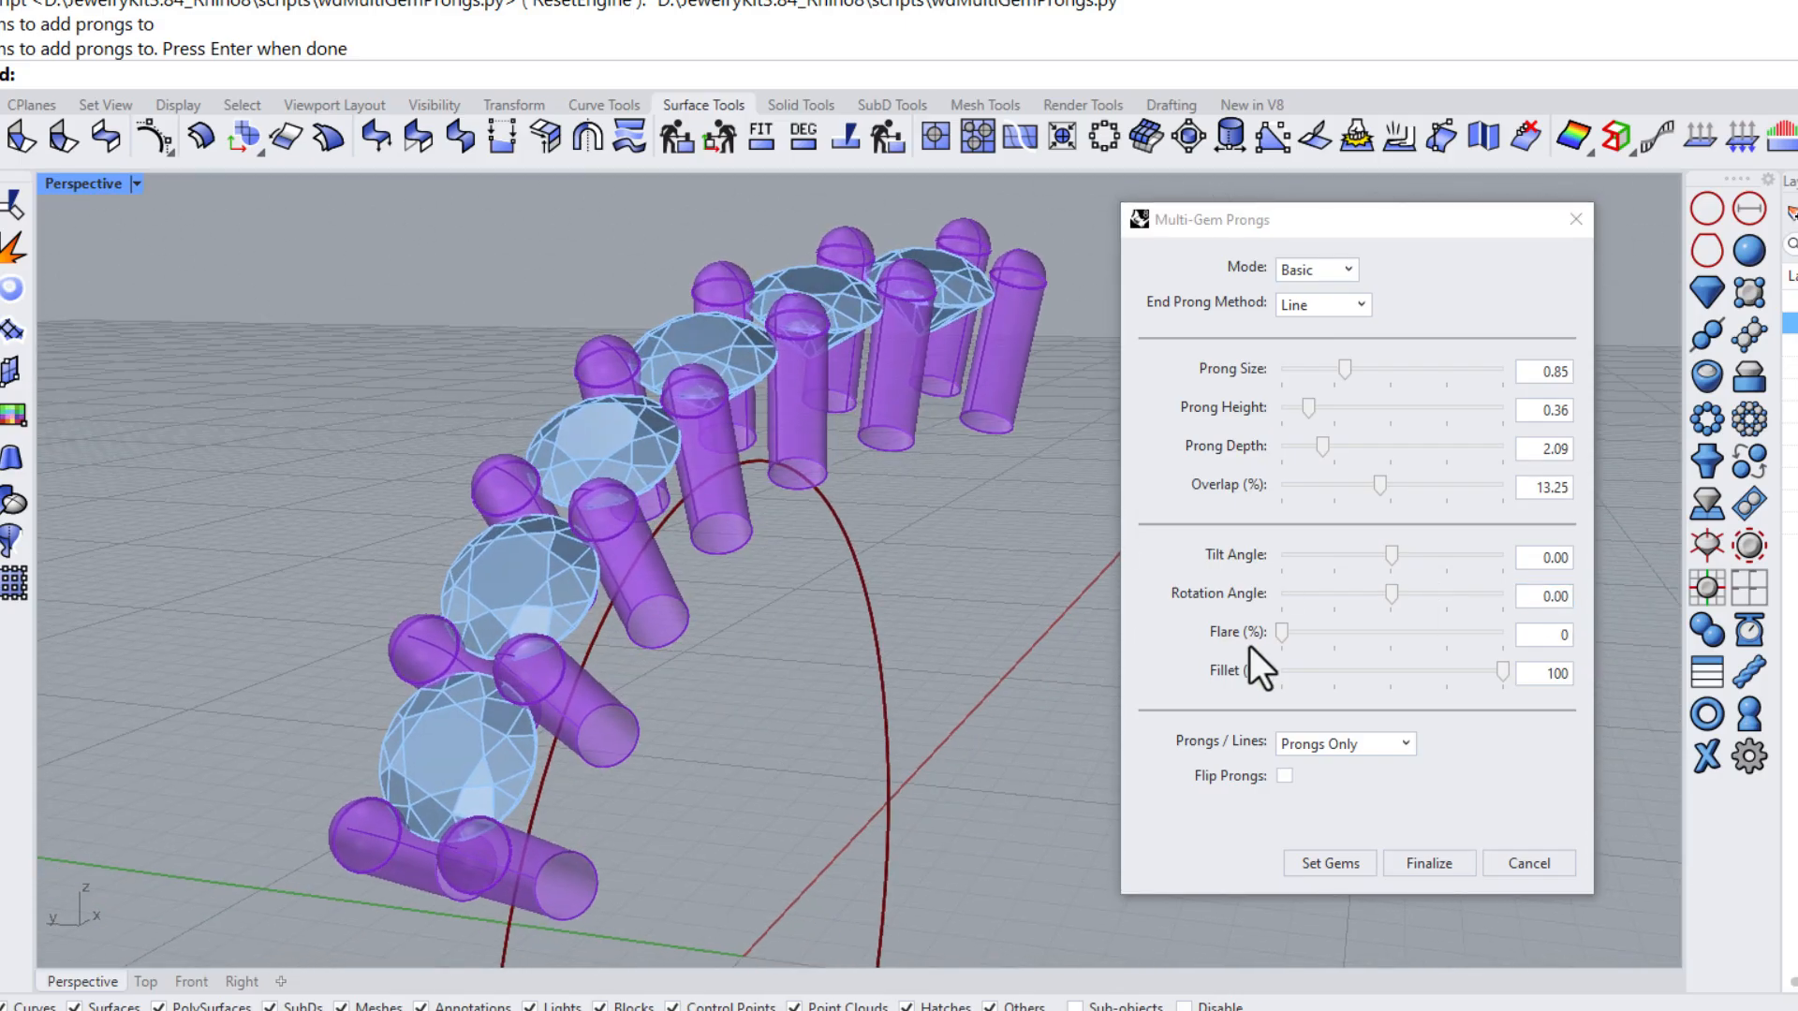
mouse_move(1281, 632)
mouse_down()
mouse_move(1505, 636)
mouse_move(1258, 635)
mouse_up()
scroll(602, 473, up, 6)
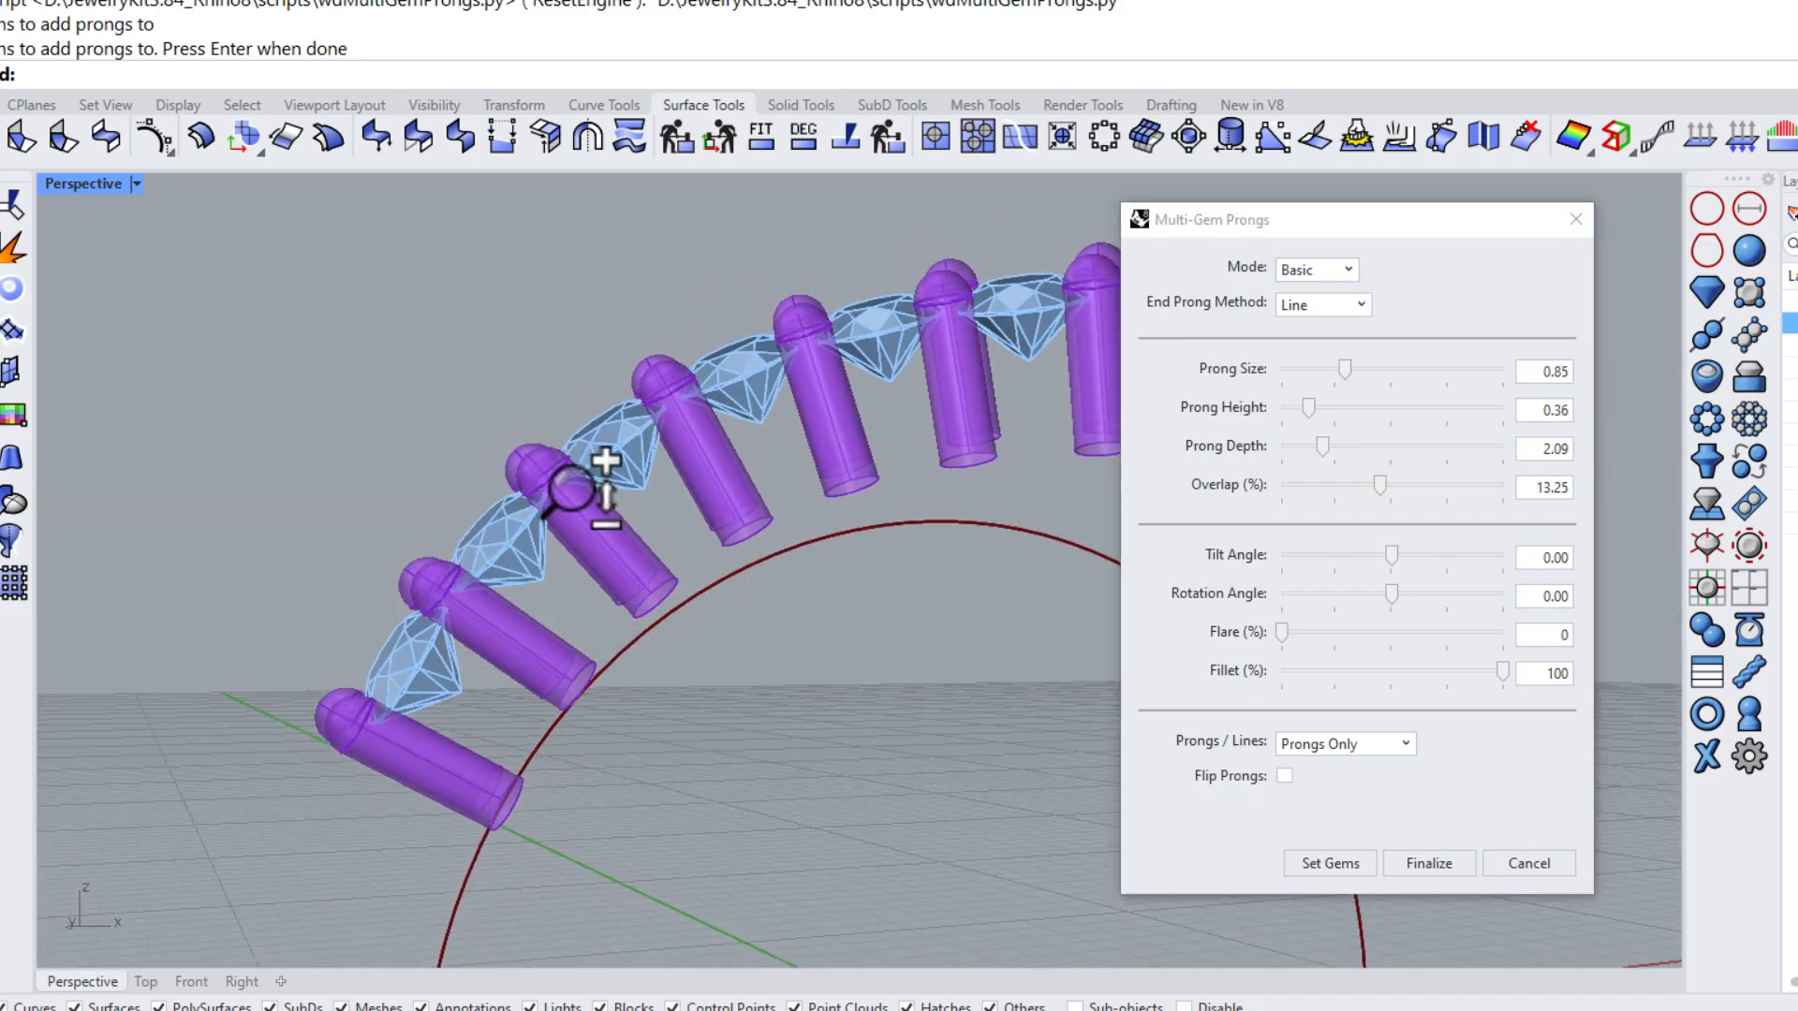
right_drag(542, 491, 590, 426)
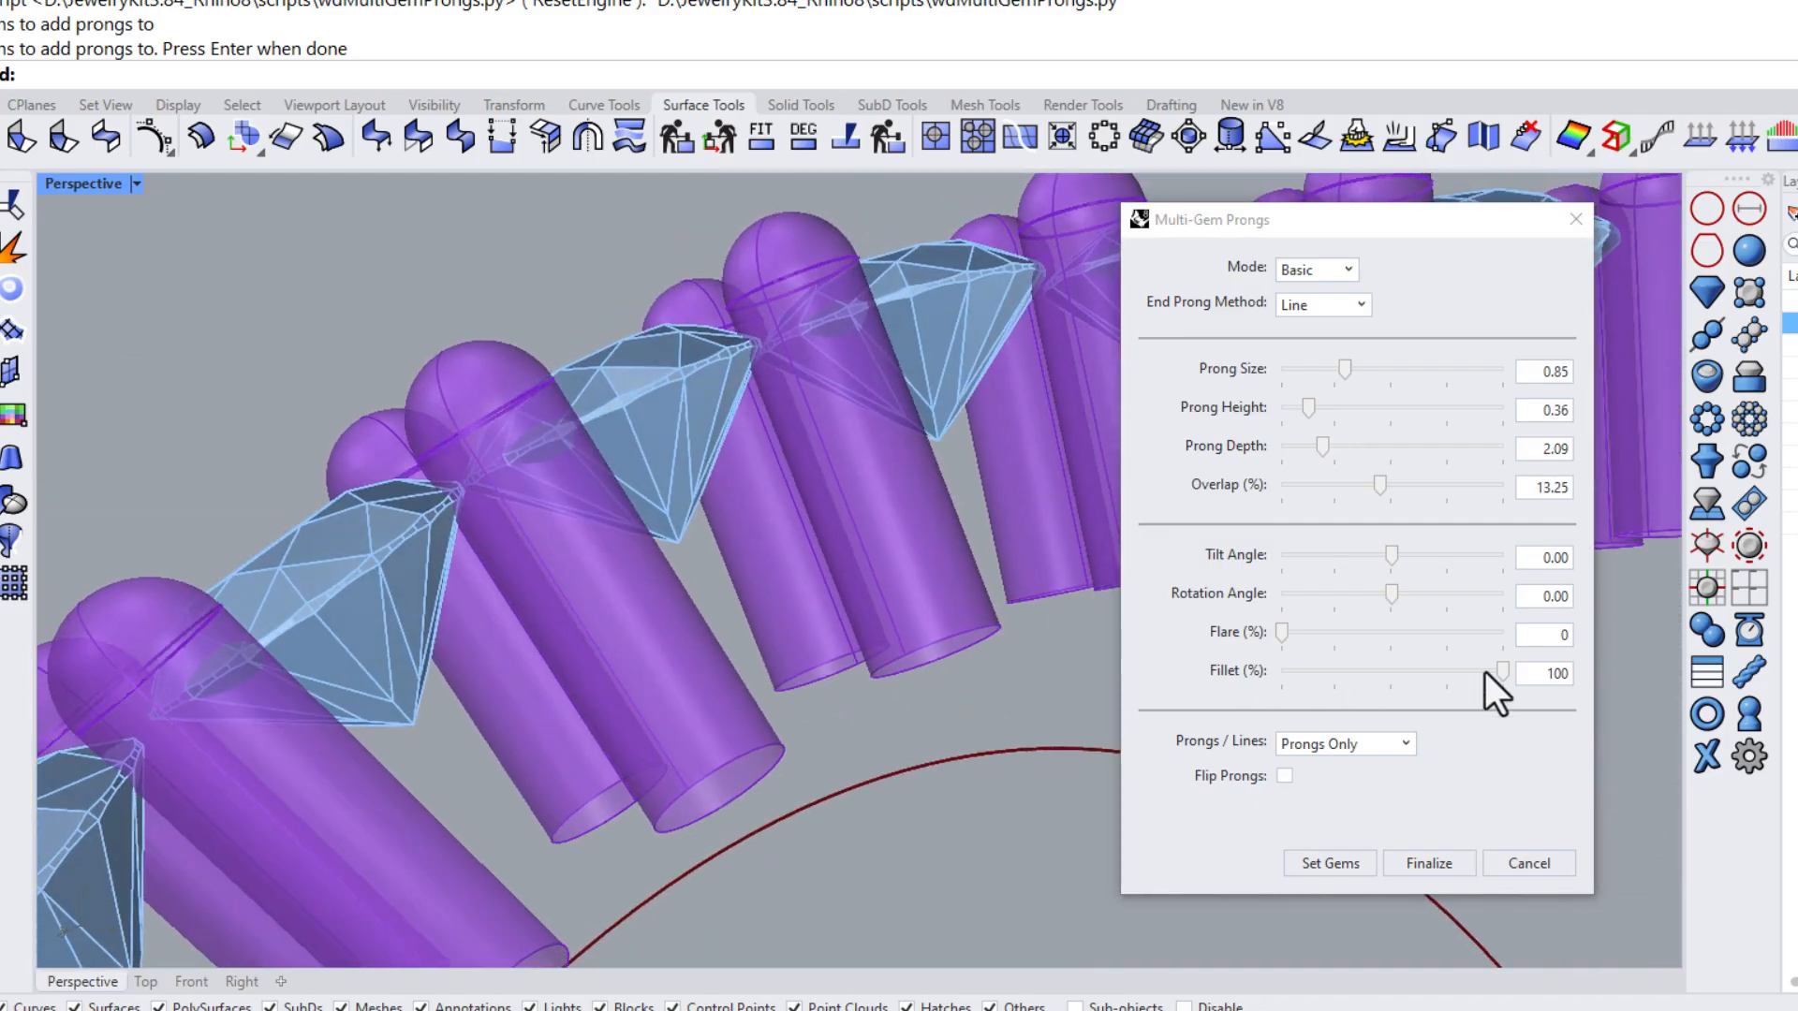
mouse_move(1502, 670)
mouse_down()
mouse_move(1262, 661)
mouse_move(1532, 688)
mouse_up()
scroll(815, 384, down, 5)
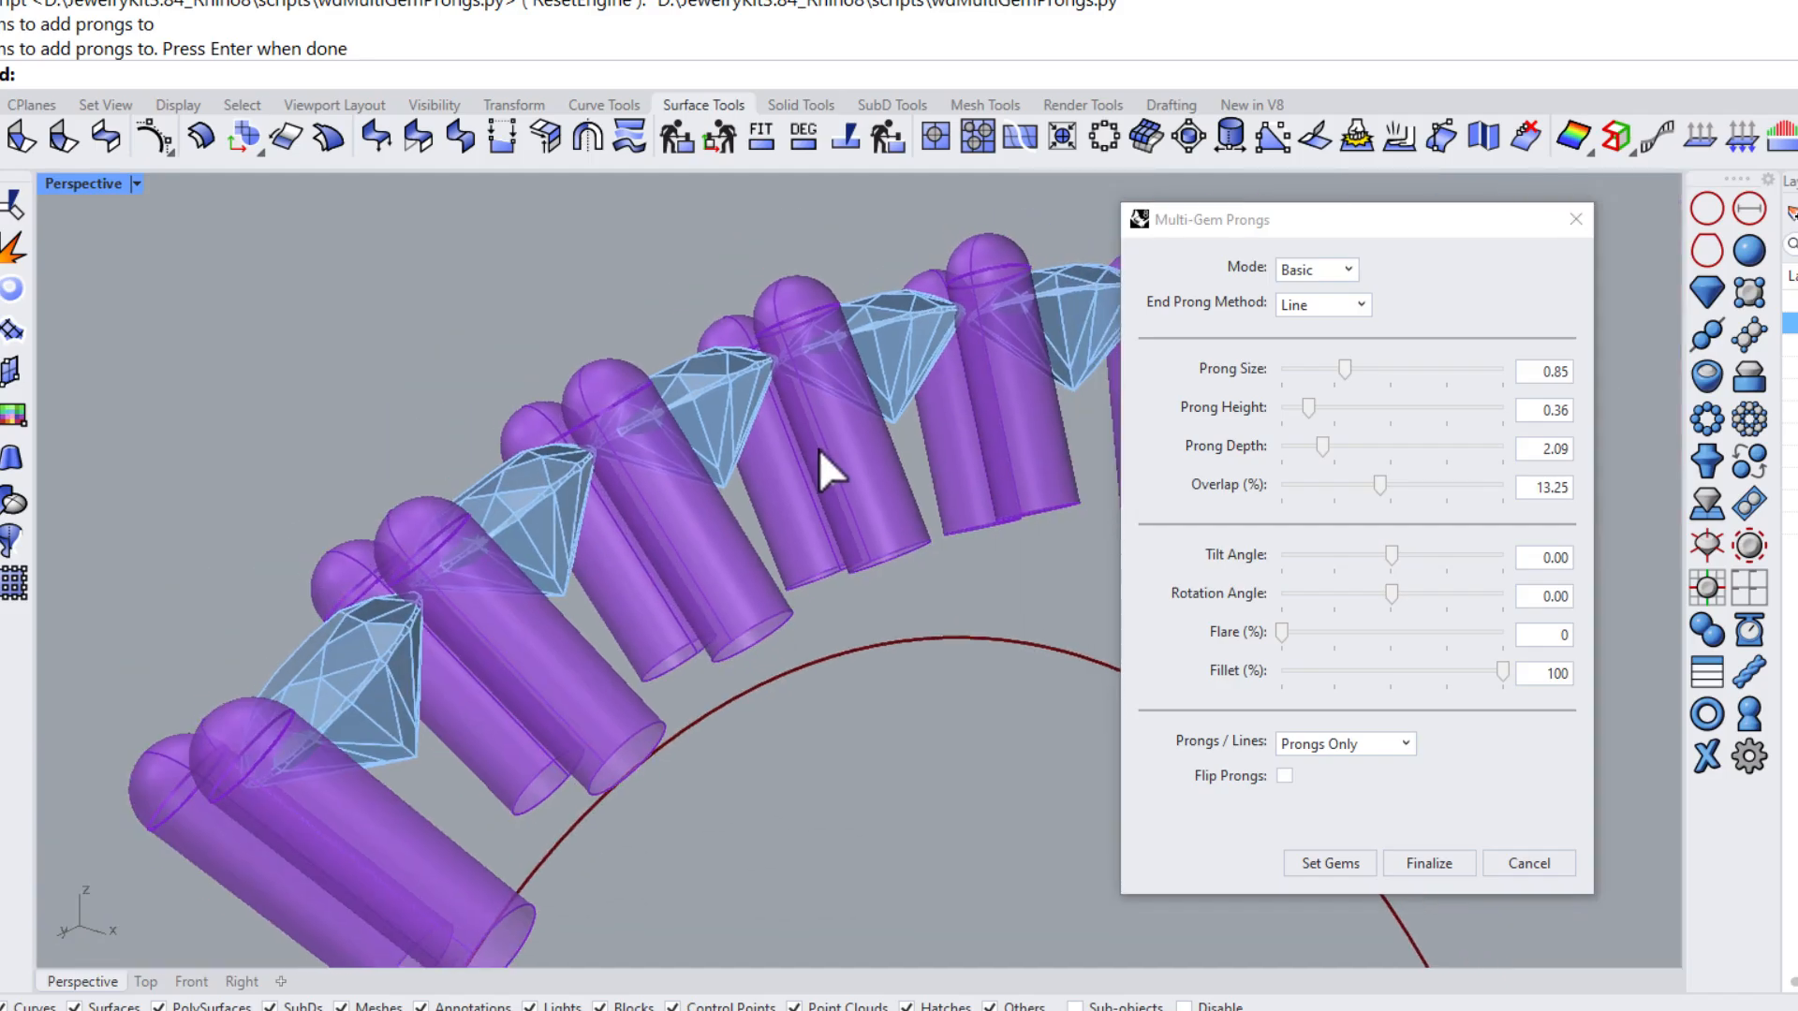
scroll(795, 537, up, 2)
right_drag(739, 473, 676, 499)
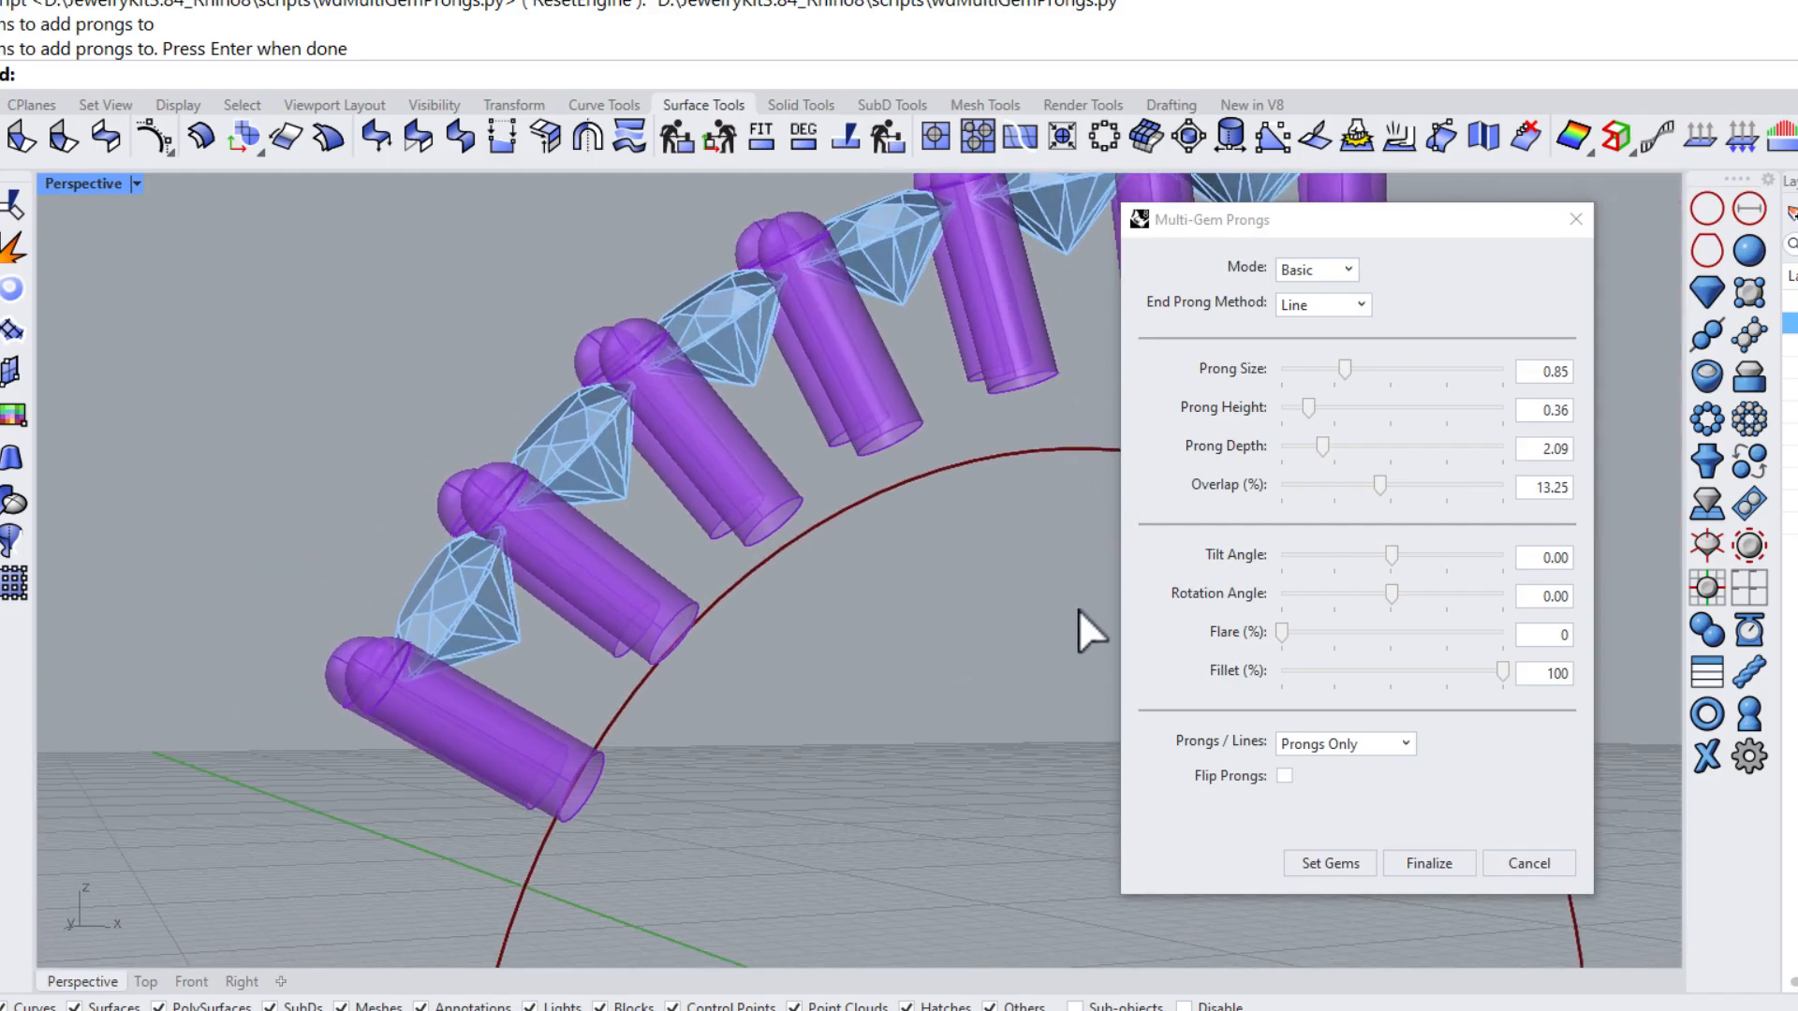
Preview the Prongs and Lines and Lines Only display options, then restore Prongs Only
click(1408, 747)
click(1356, 792)
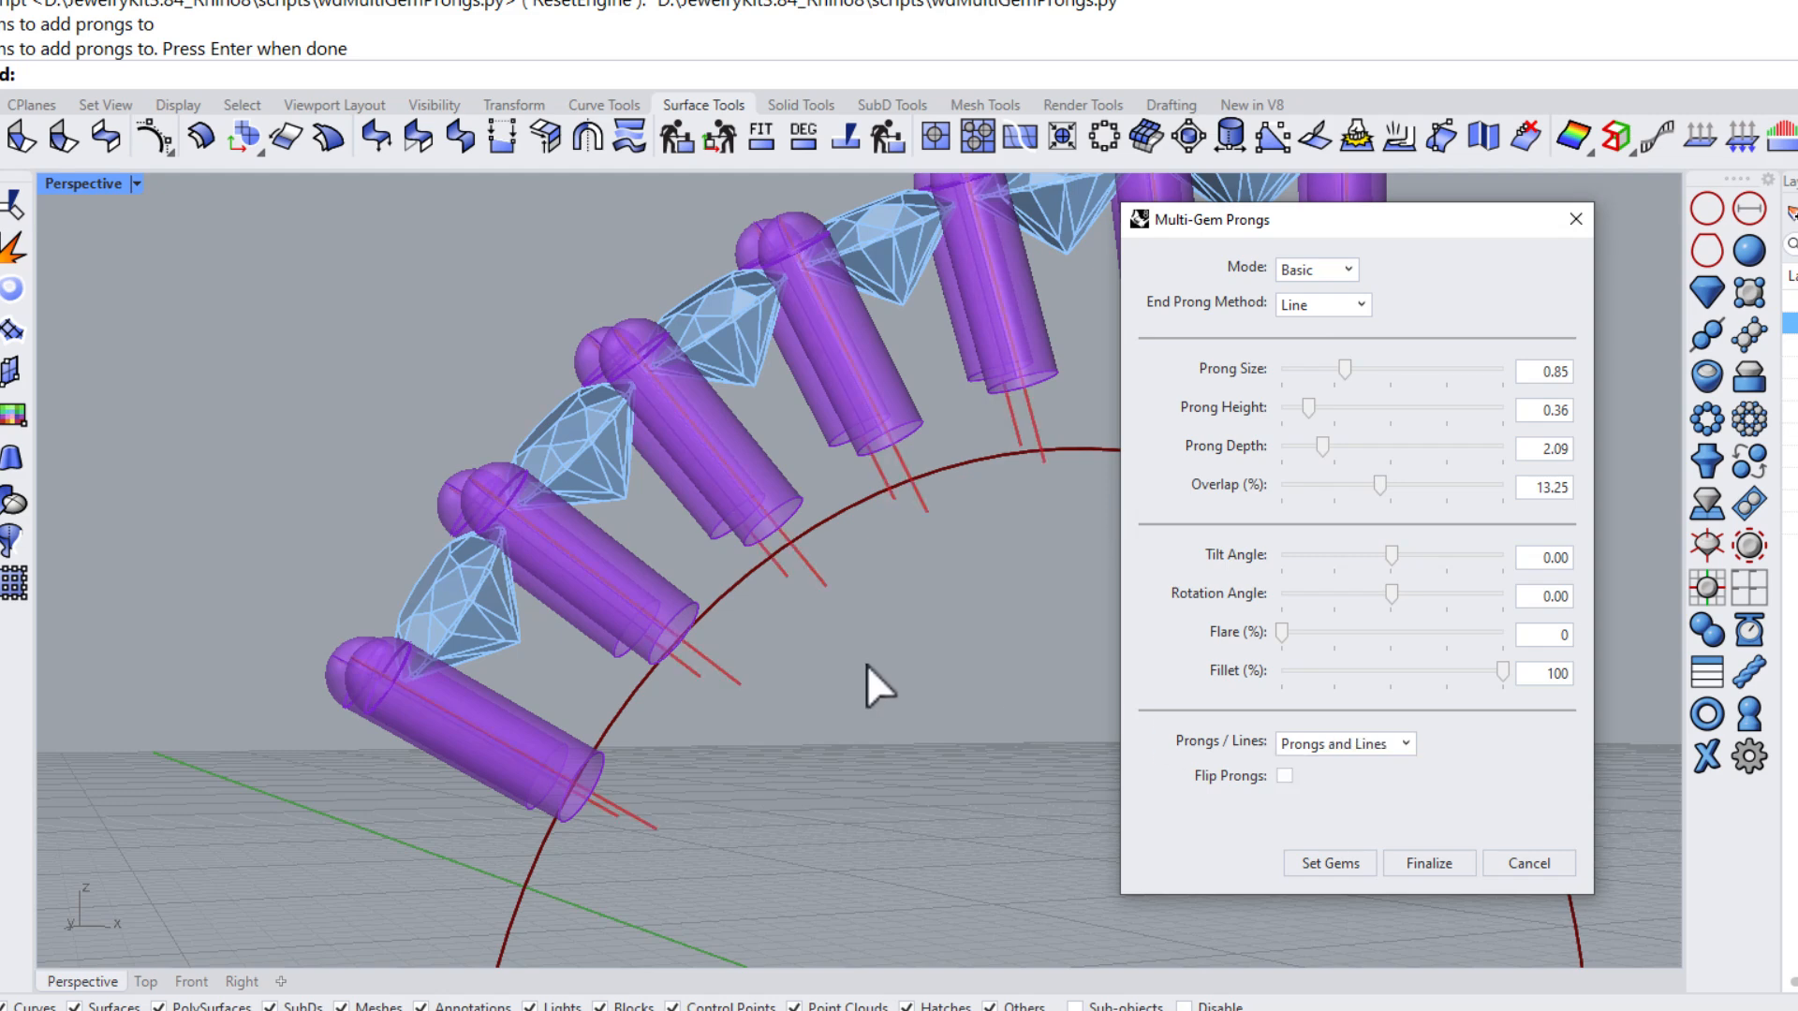
mouse_move(866, 665)
right_down()
mouse_move(823, 650)
mouse_move(964, 609)
mouse_move(802, 626)
mouse_move(870, 610)
mouse_move(1035, 727)
mouse_move(918, 726)
mouse_move(714, 650)
mouse_move(714, 574)
mouse_move(726, 561)
mouse_move(854, 670)
right_up()
click(1324, 750)
click(1322, 816)
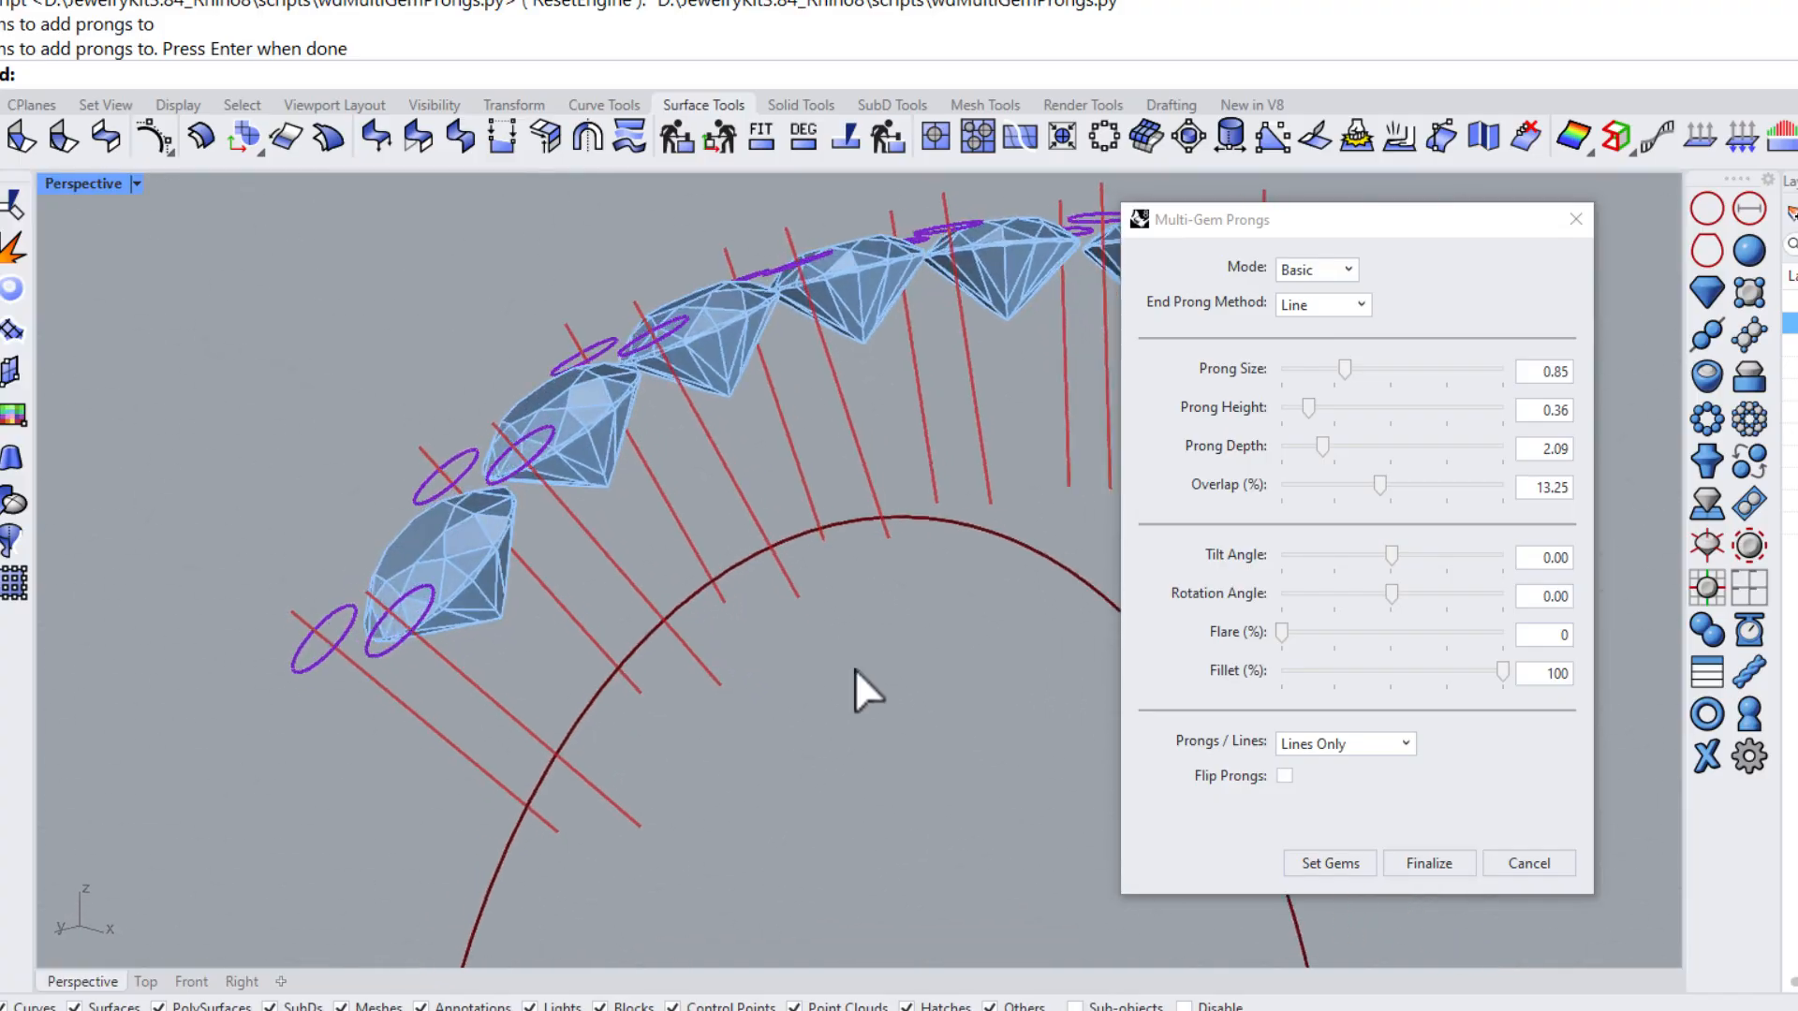
click(1401, 745)
click(1361, 768)
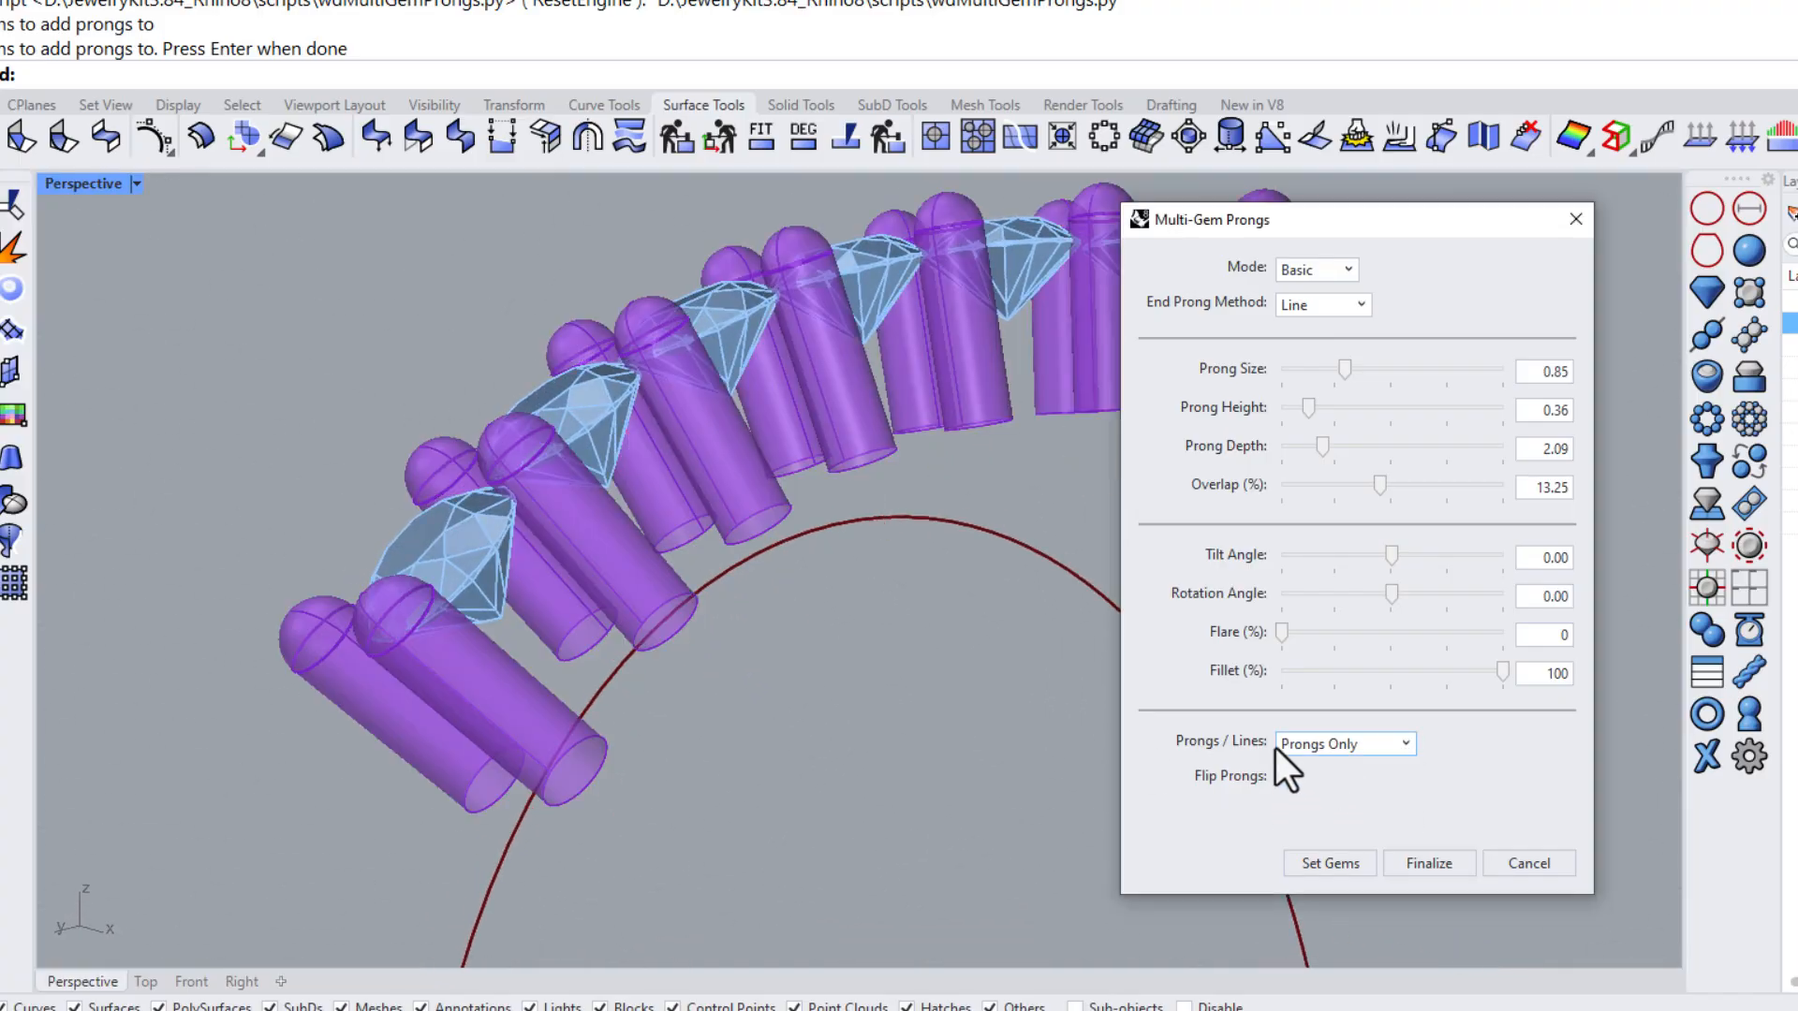
Toggle Flip Prongs on and back off
right_drag(772, 473, 812, 597)
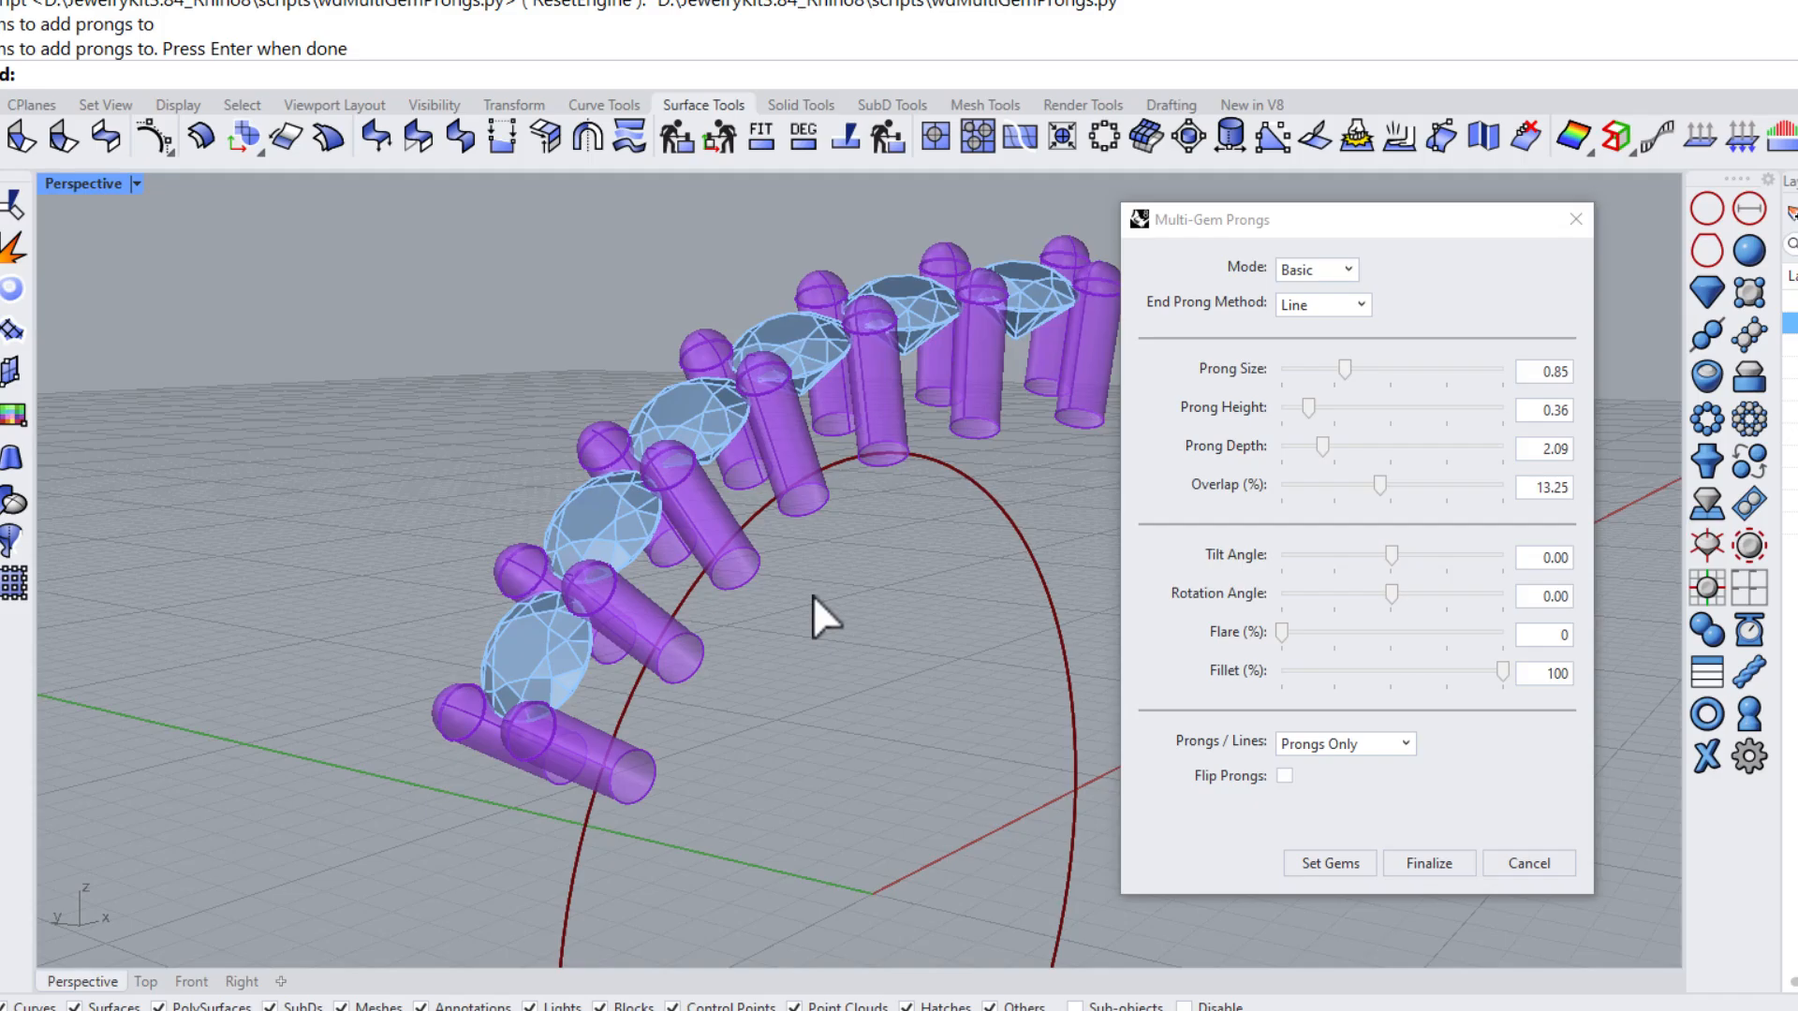
click(1285, 773)
right_drag(895, 543, 744, 547)
click(1284, 776)
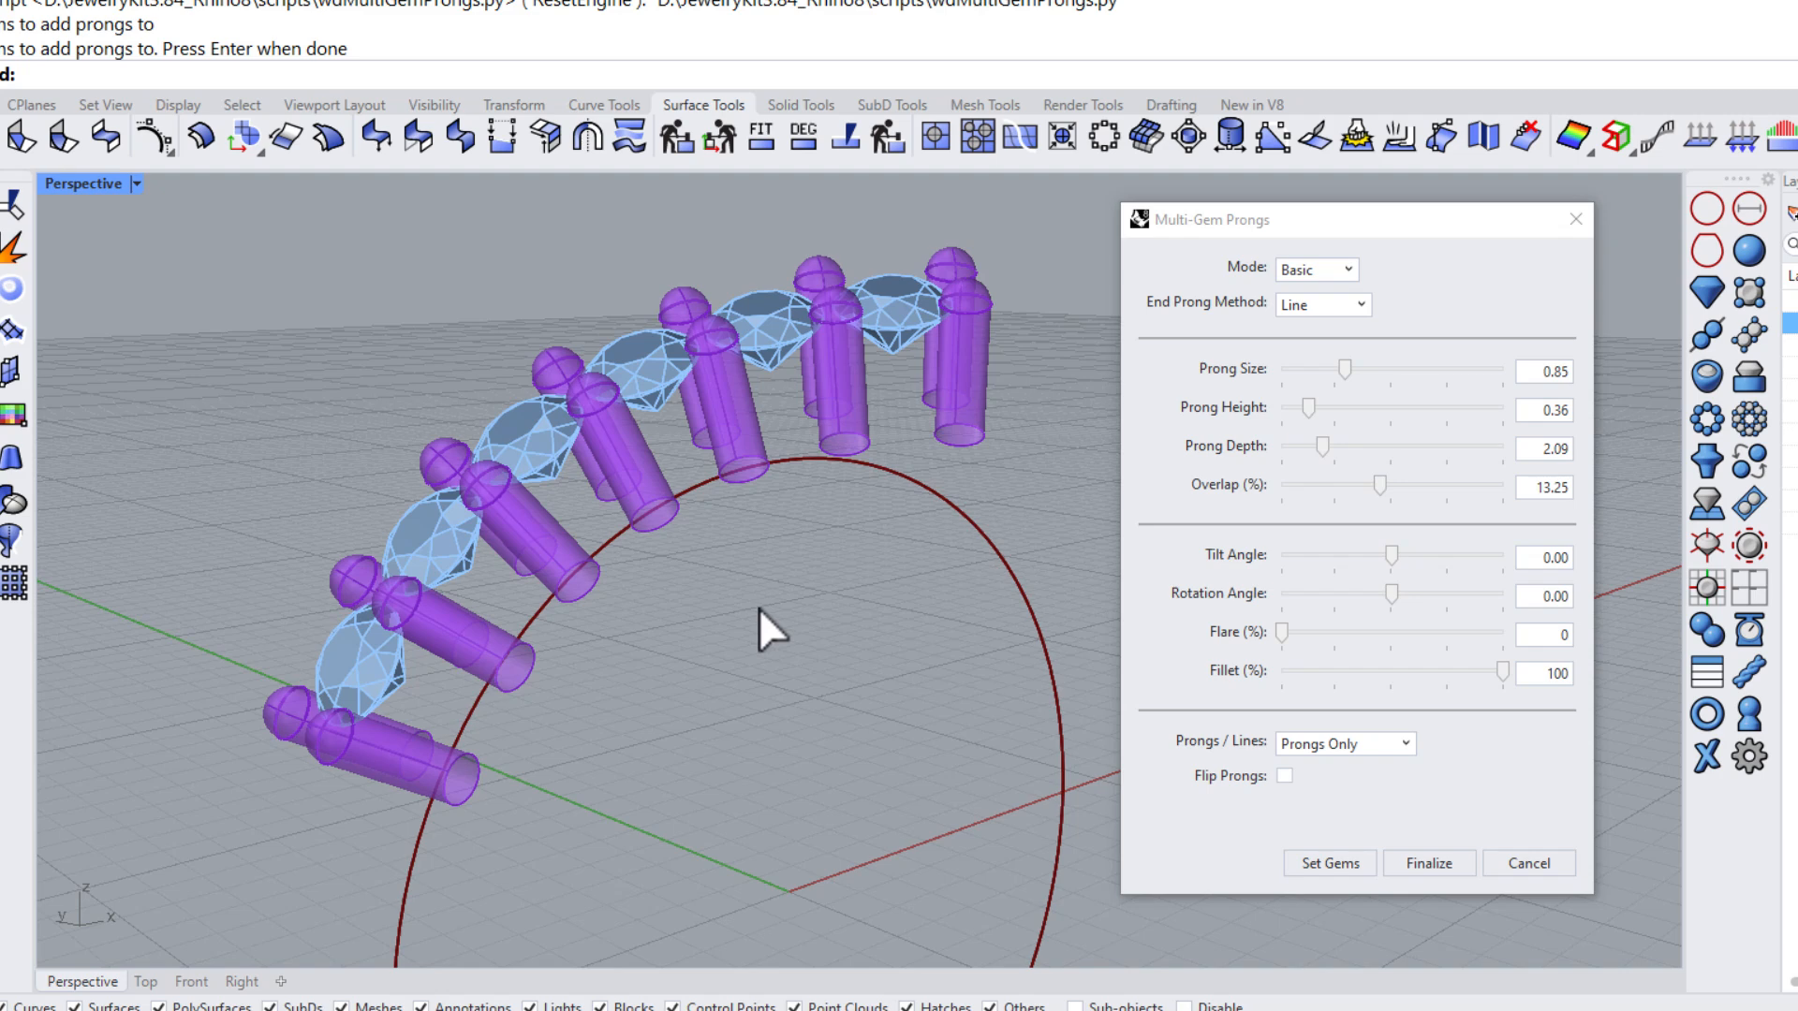
Switch to the Front view and set the End Prong Method to Arc
click(185, 981)
right_drag(655, 708, 555, 604)
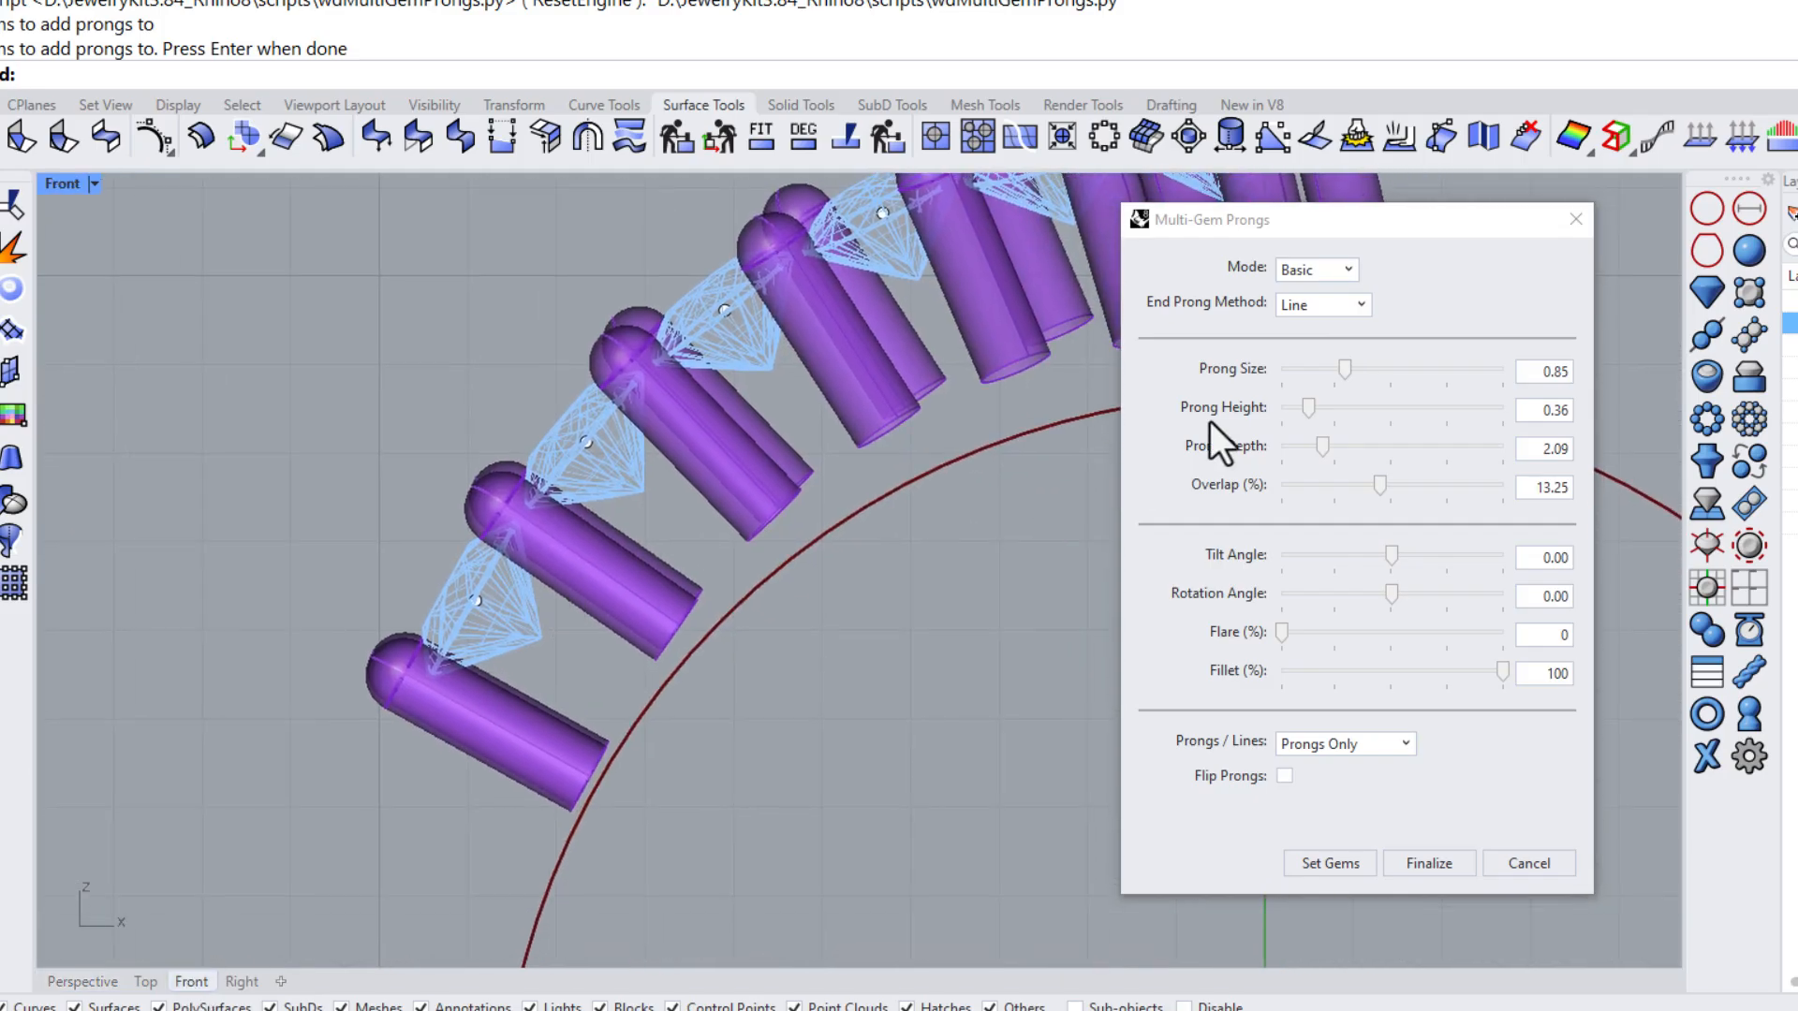
click(1337, 307)
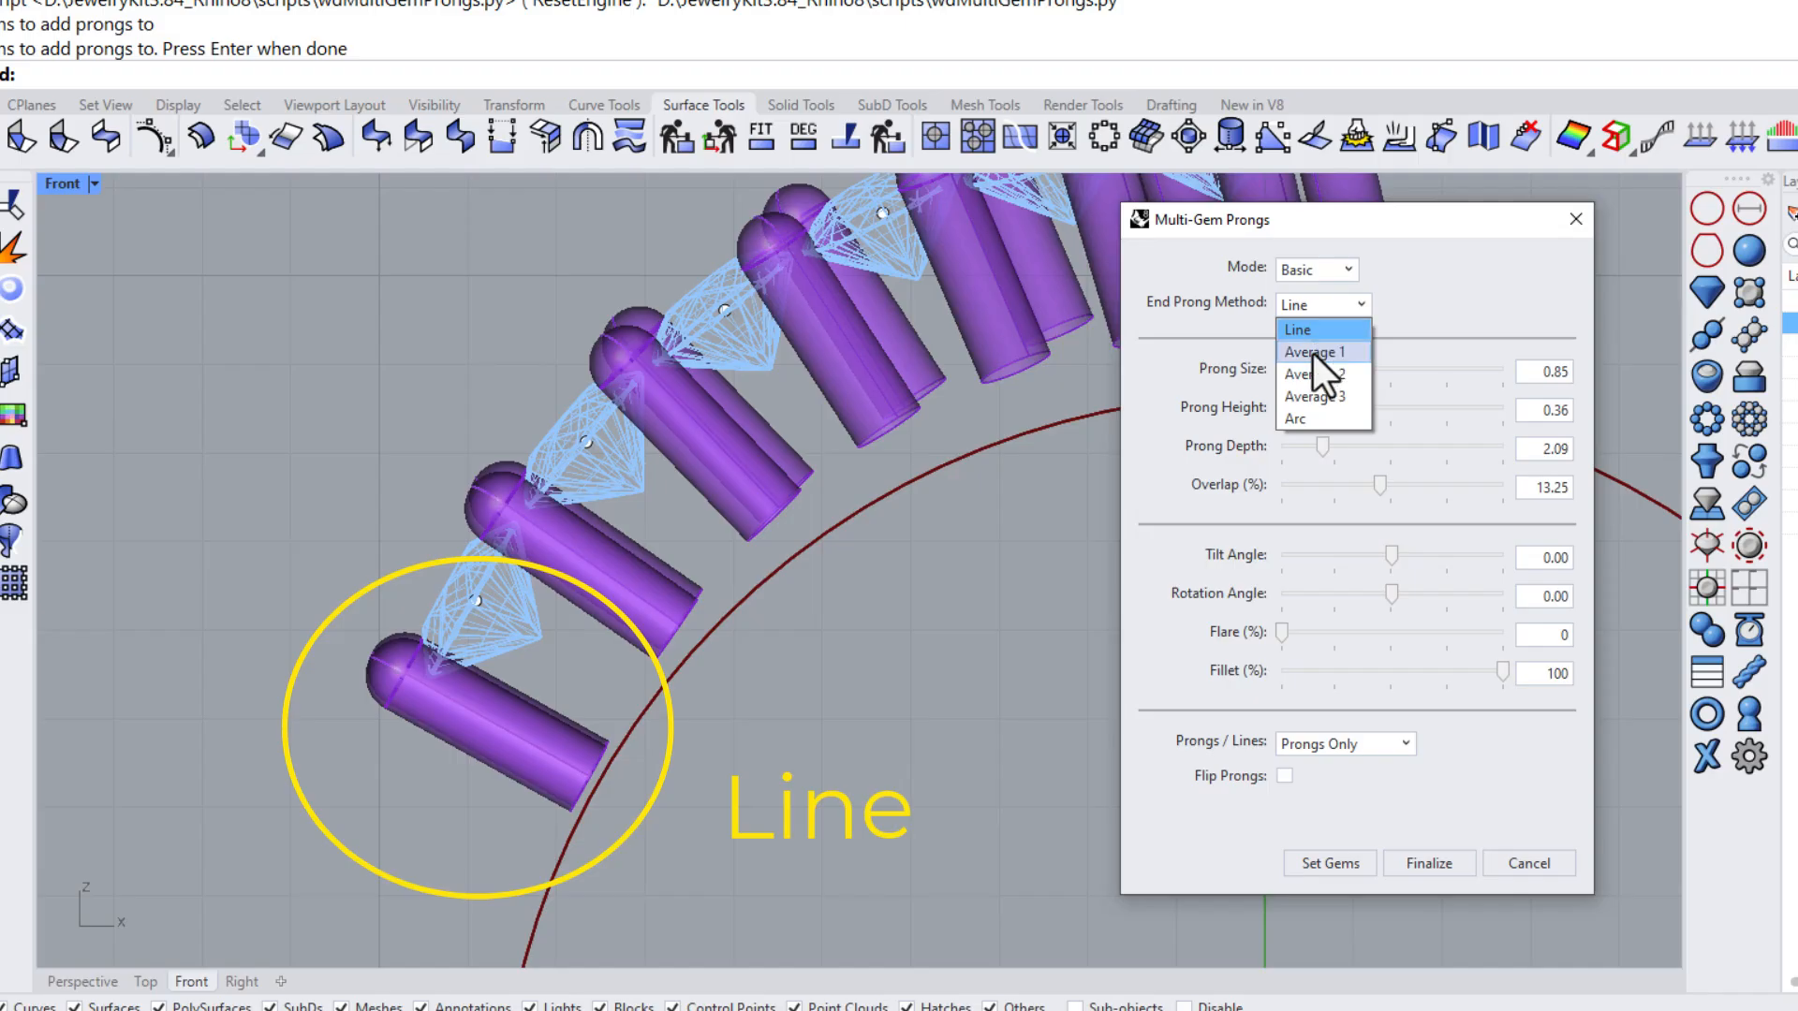
click(1299, 422)
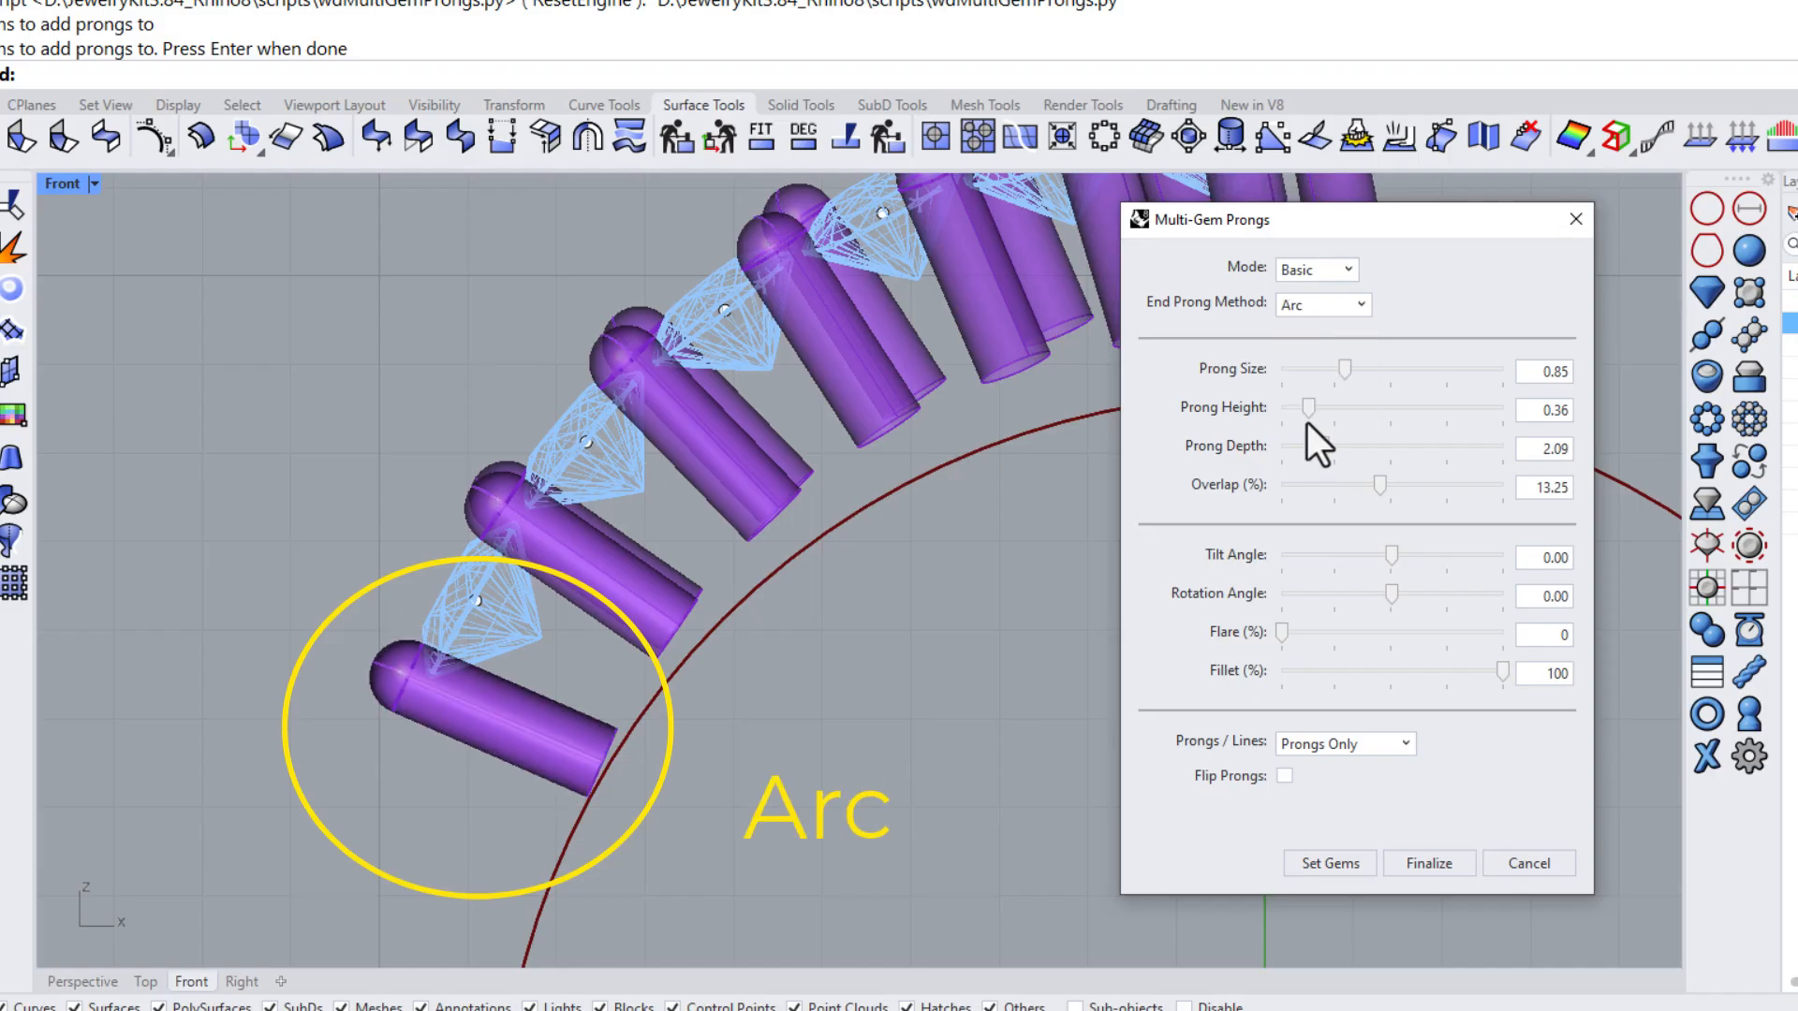
Try the Average 1 and Average 2 end prong methods
click(1309, 309)
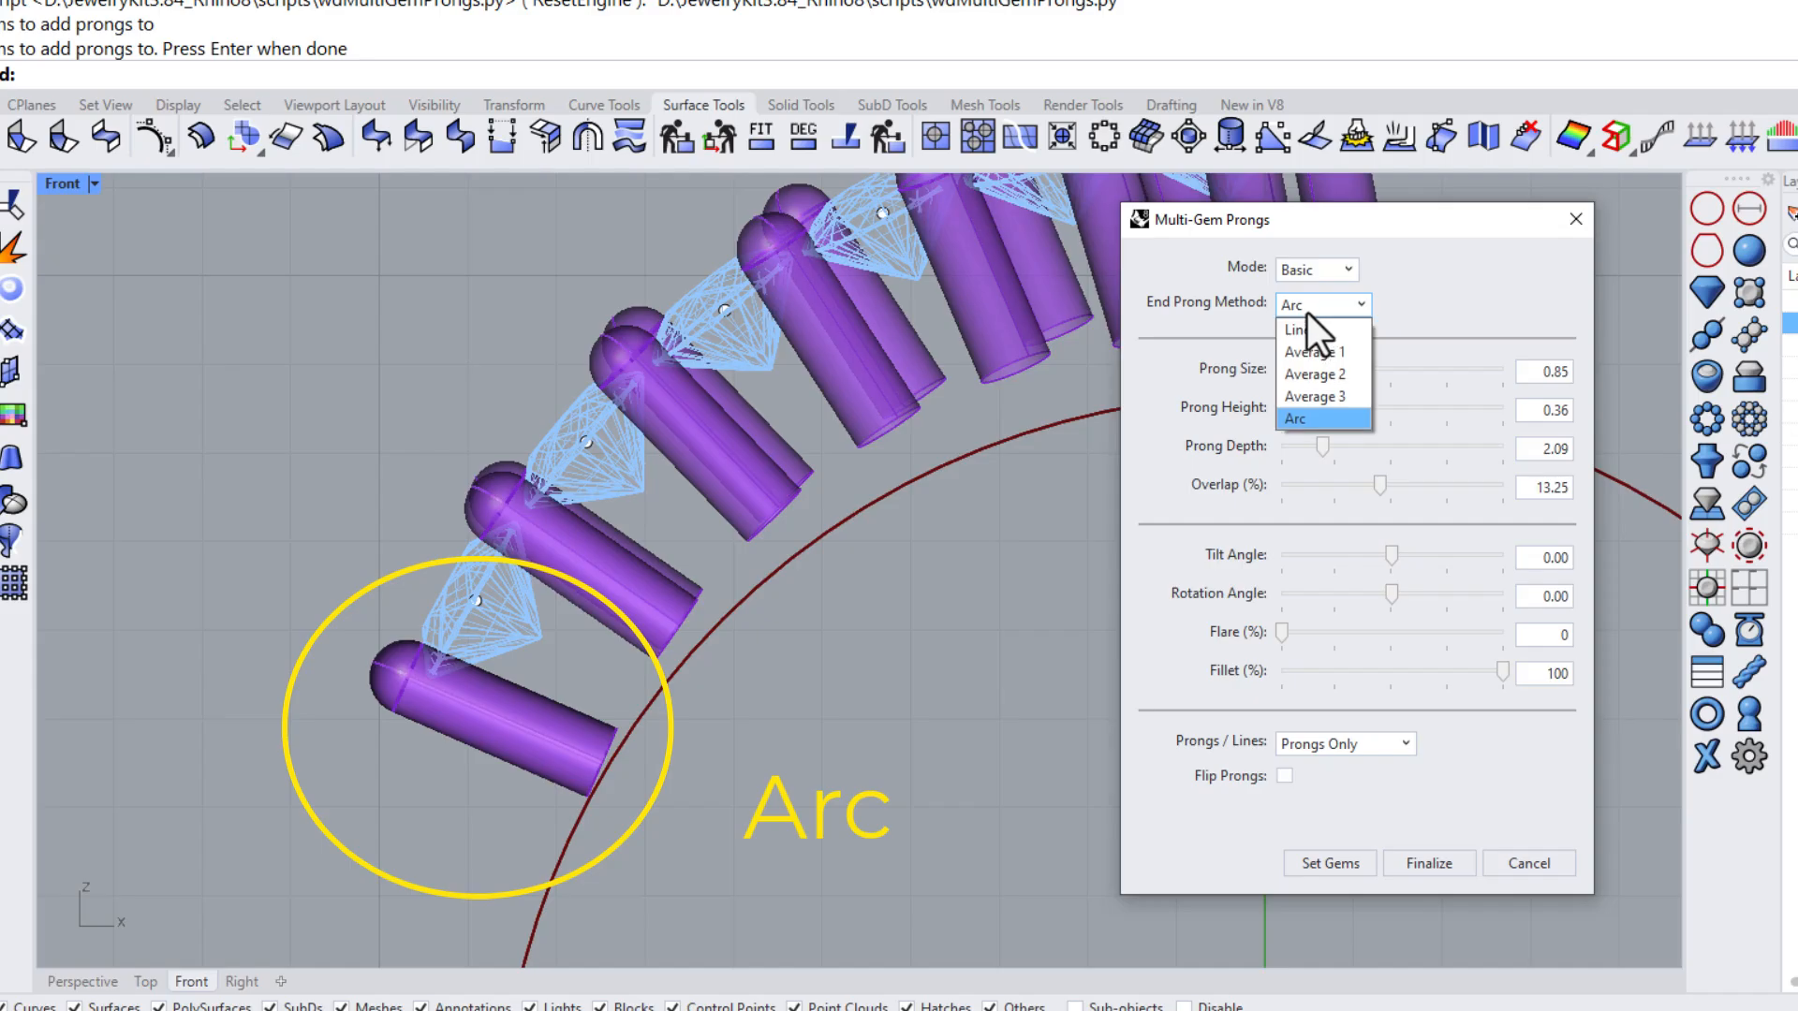
click(1307, 356)
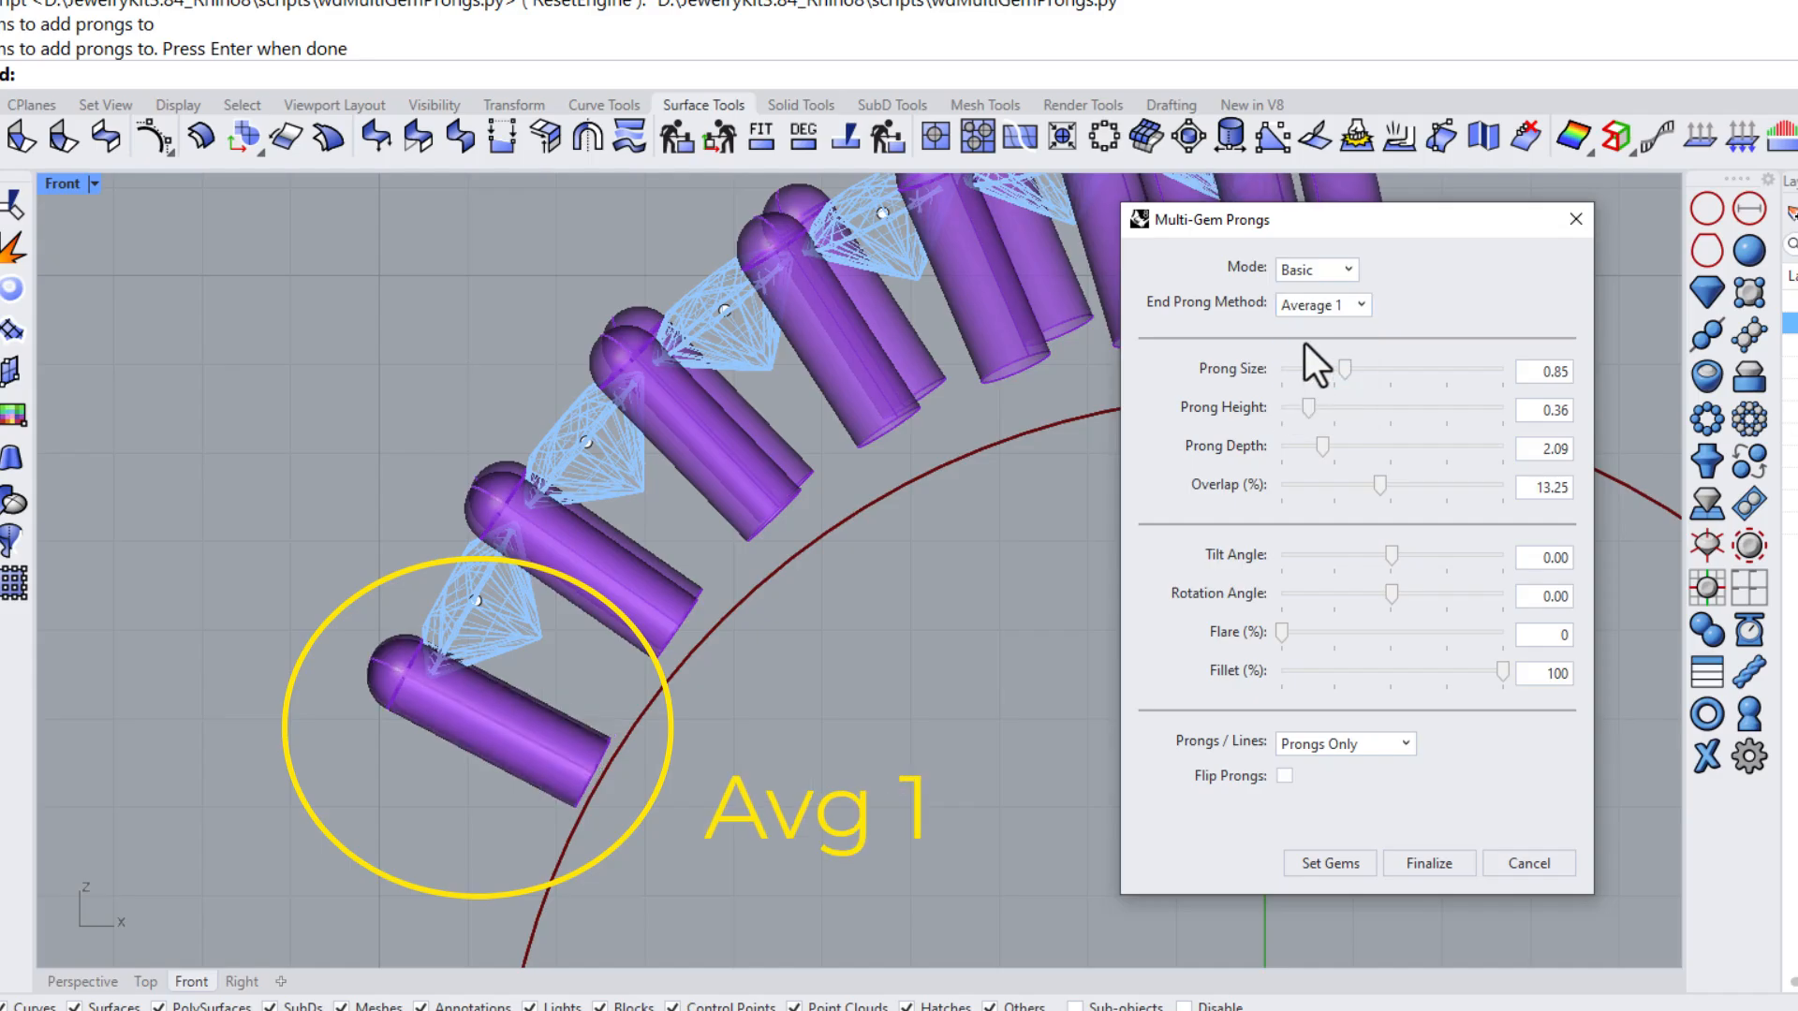
click(1305, 308)
click(1309, 374)
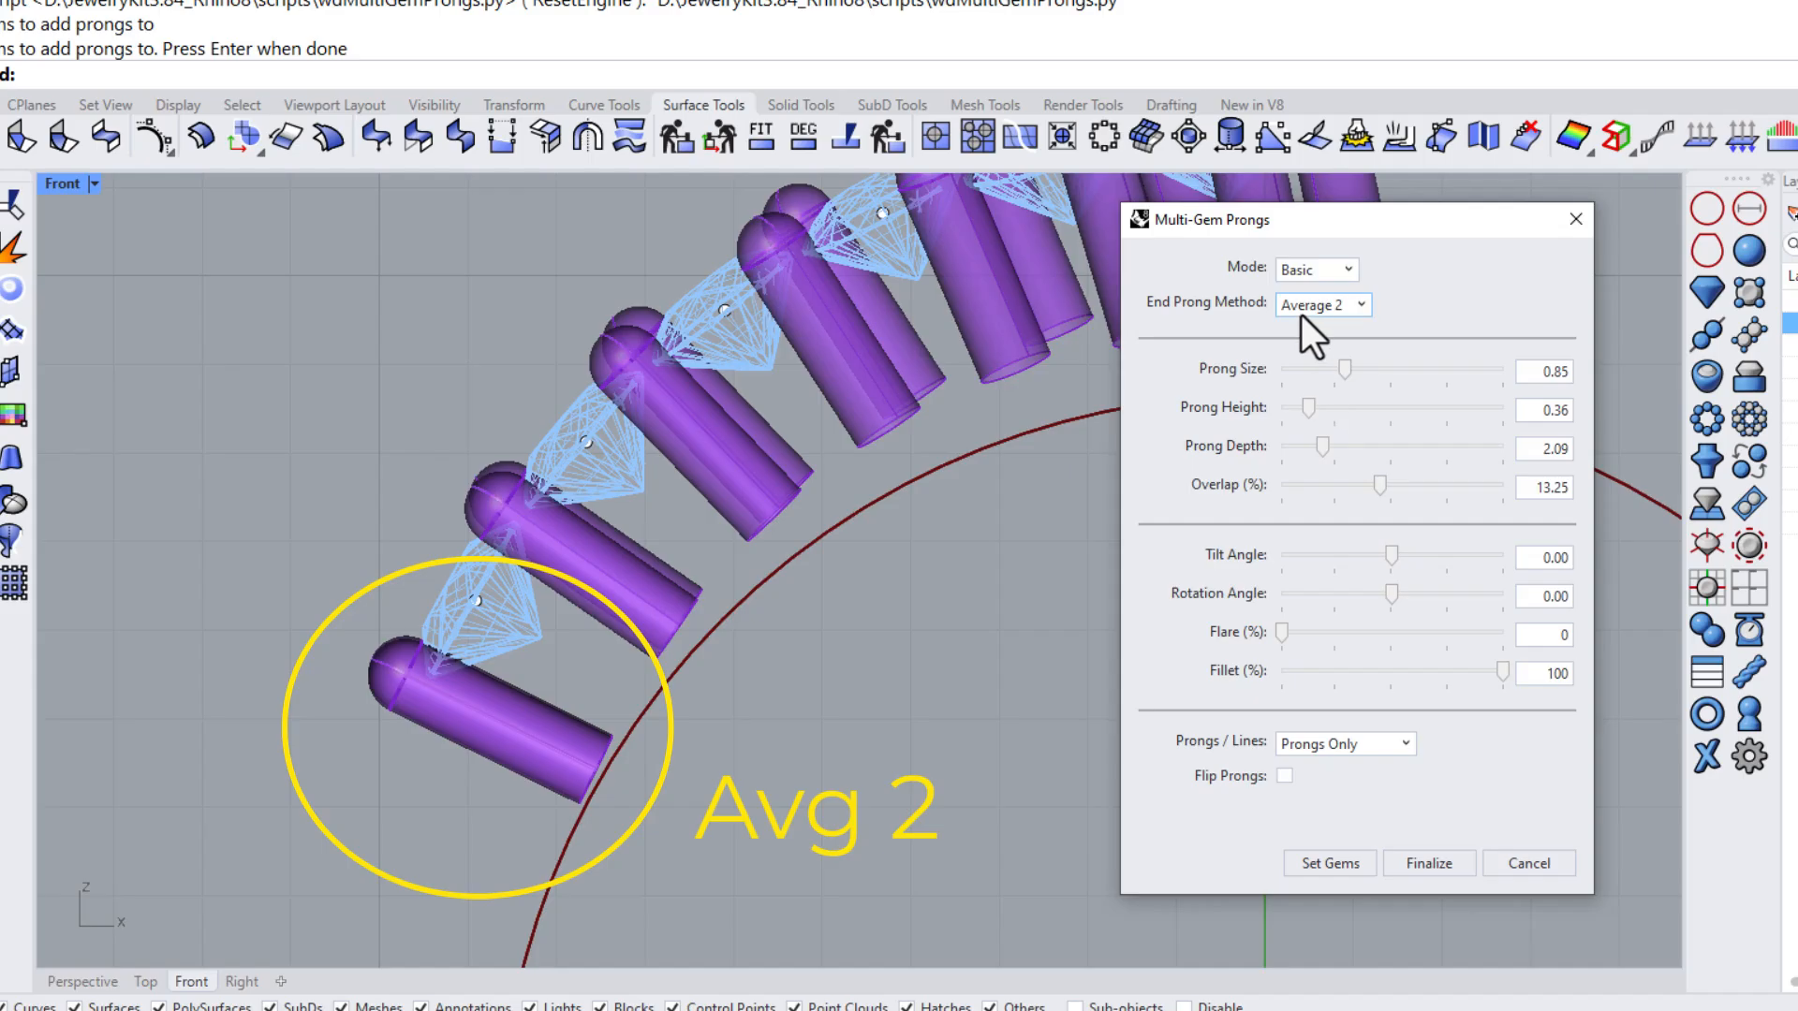
Try the Average 3 end prong method, then return to Arc
click(1303, 312)
click(1313, 398)
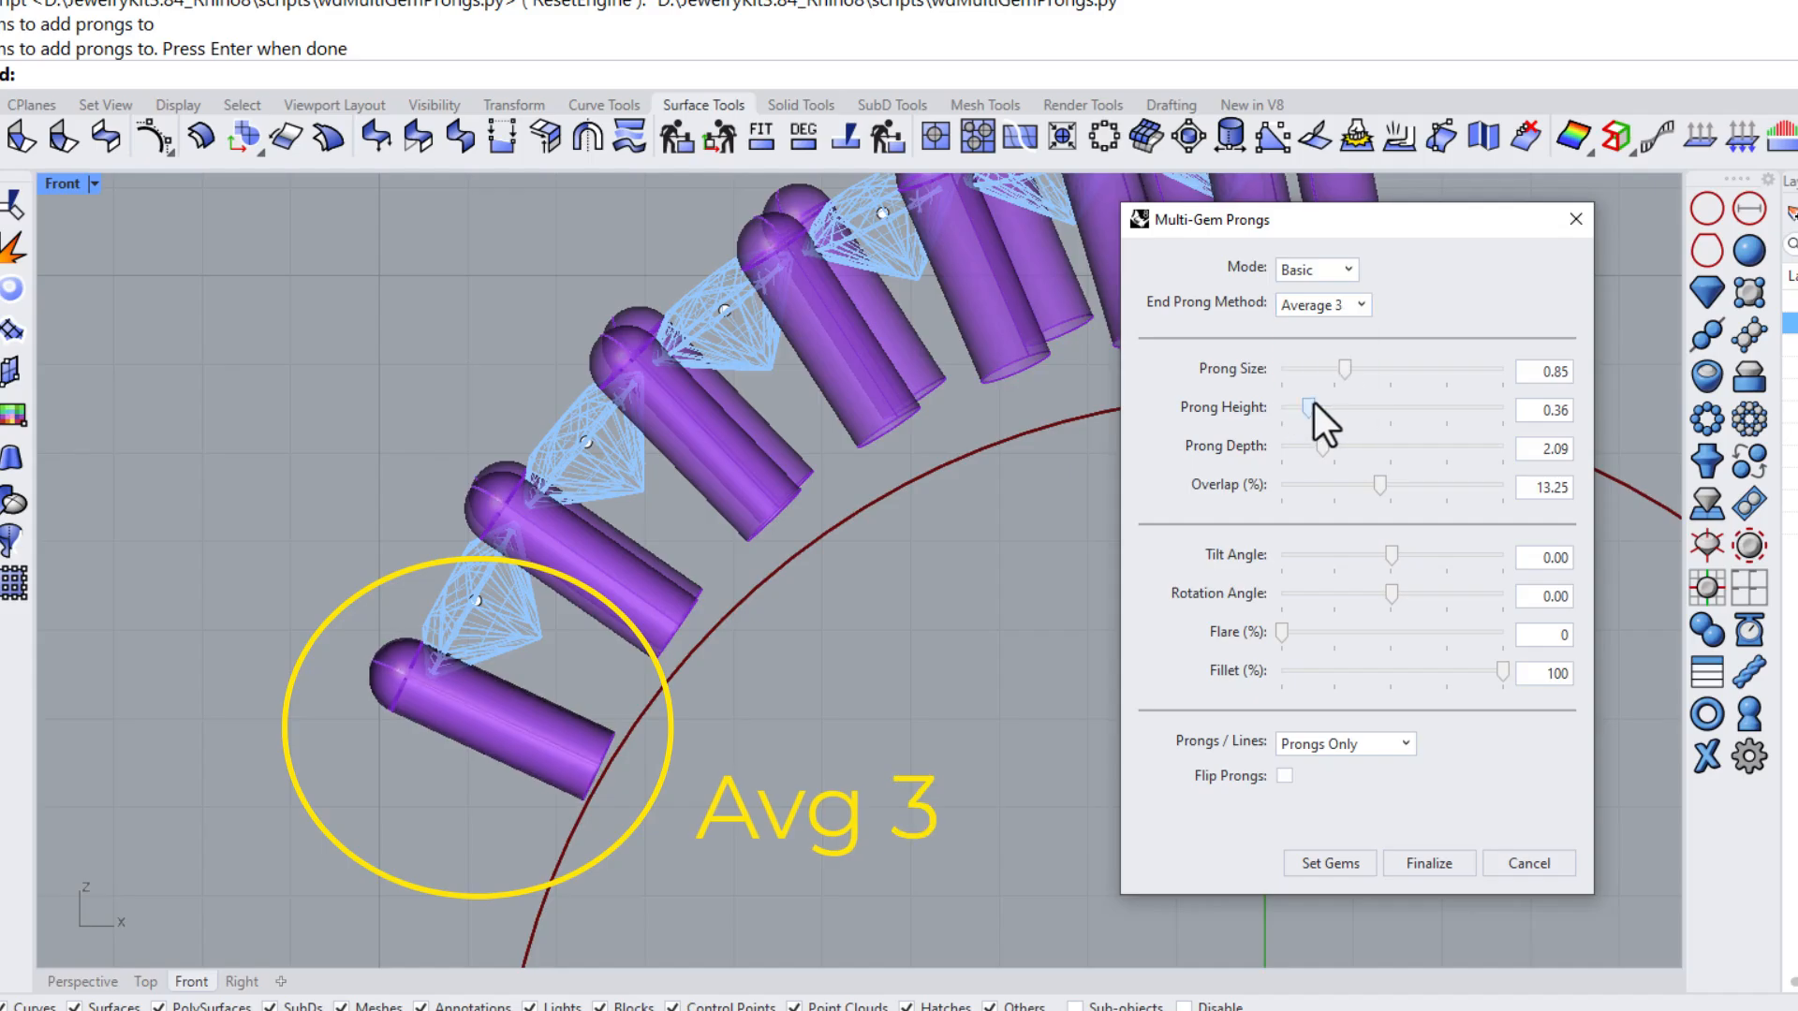
click(1313, 312)
click(1307, 417)
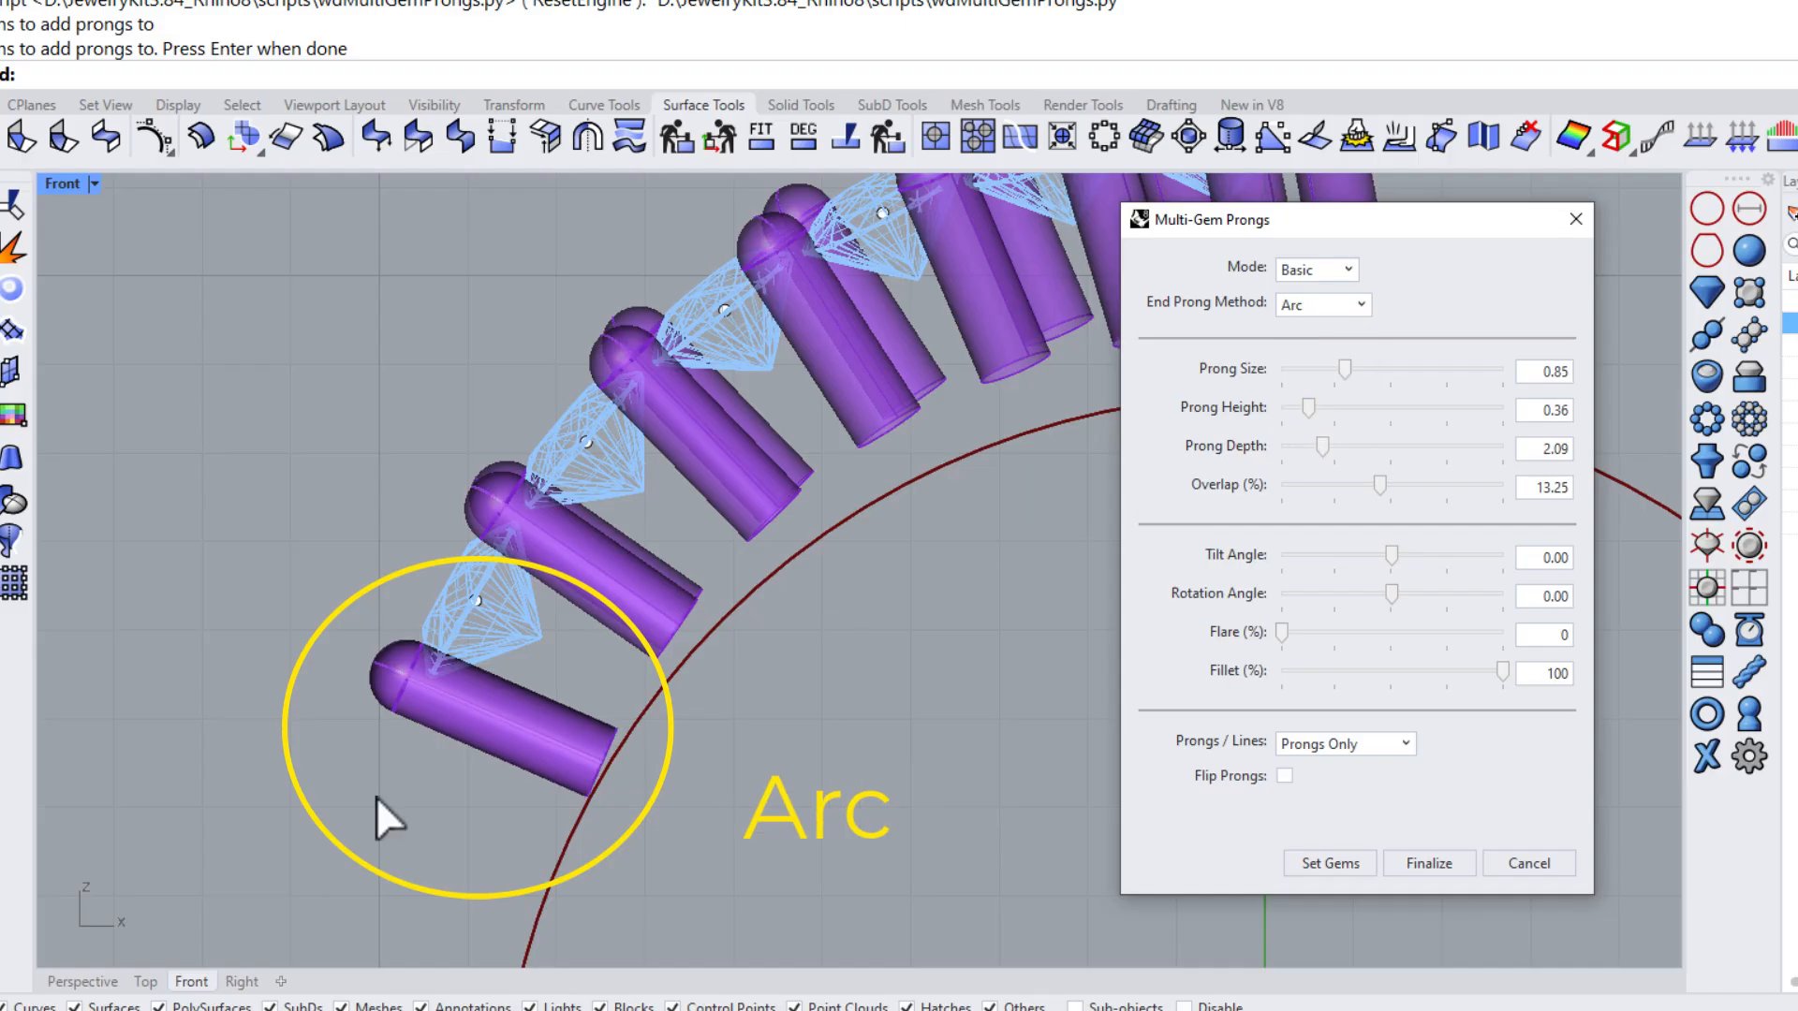
Switch to the Top view and set the End Prong Method back to Line
click(145, 981)
right_drag(789, 592, 310, 520)
scroll(771, 566, up, 5)
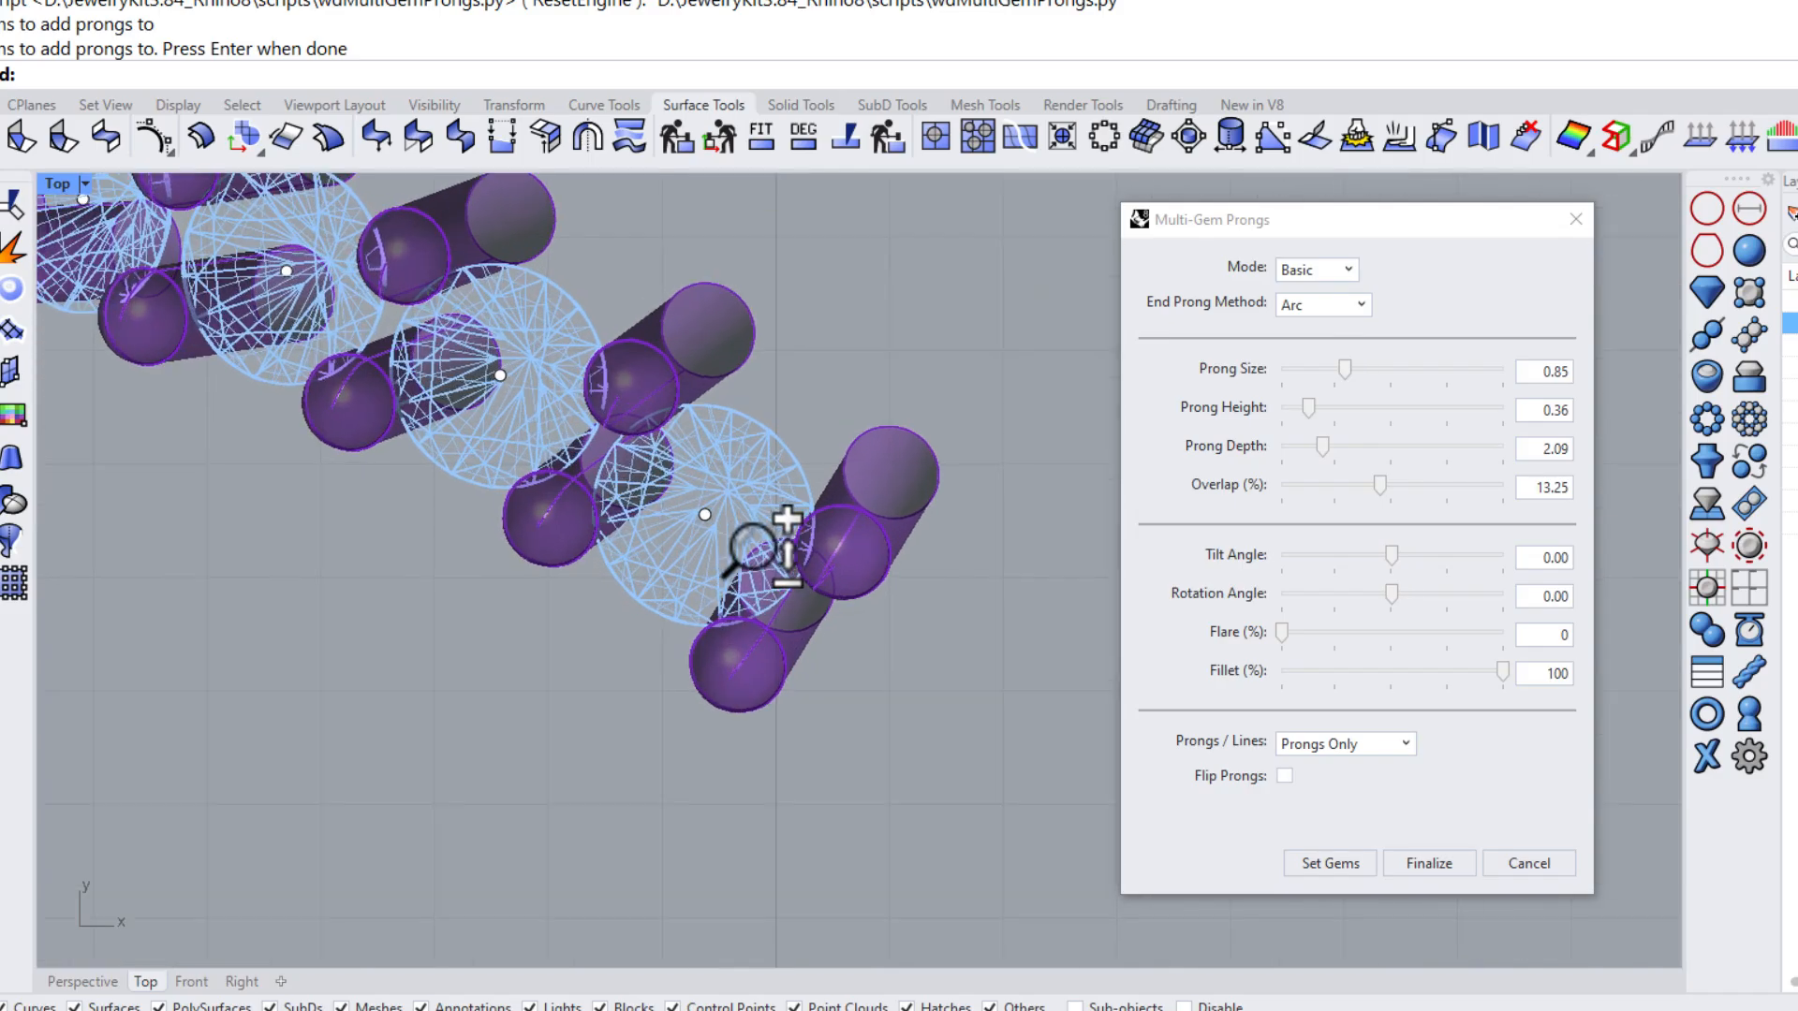
click(1326, 307)
click(1312, 327)
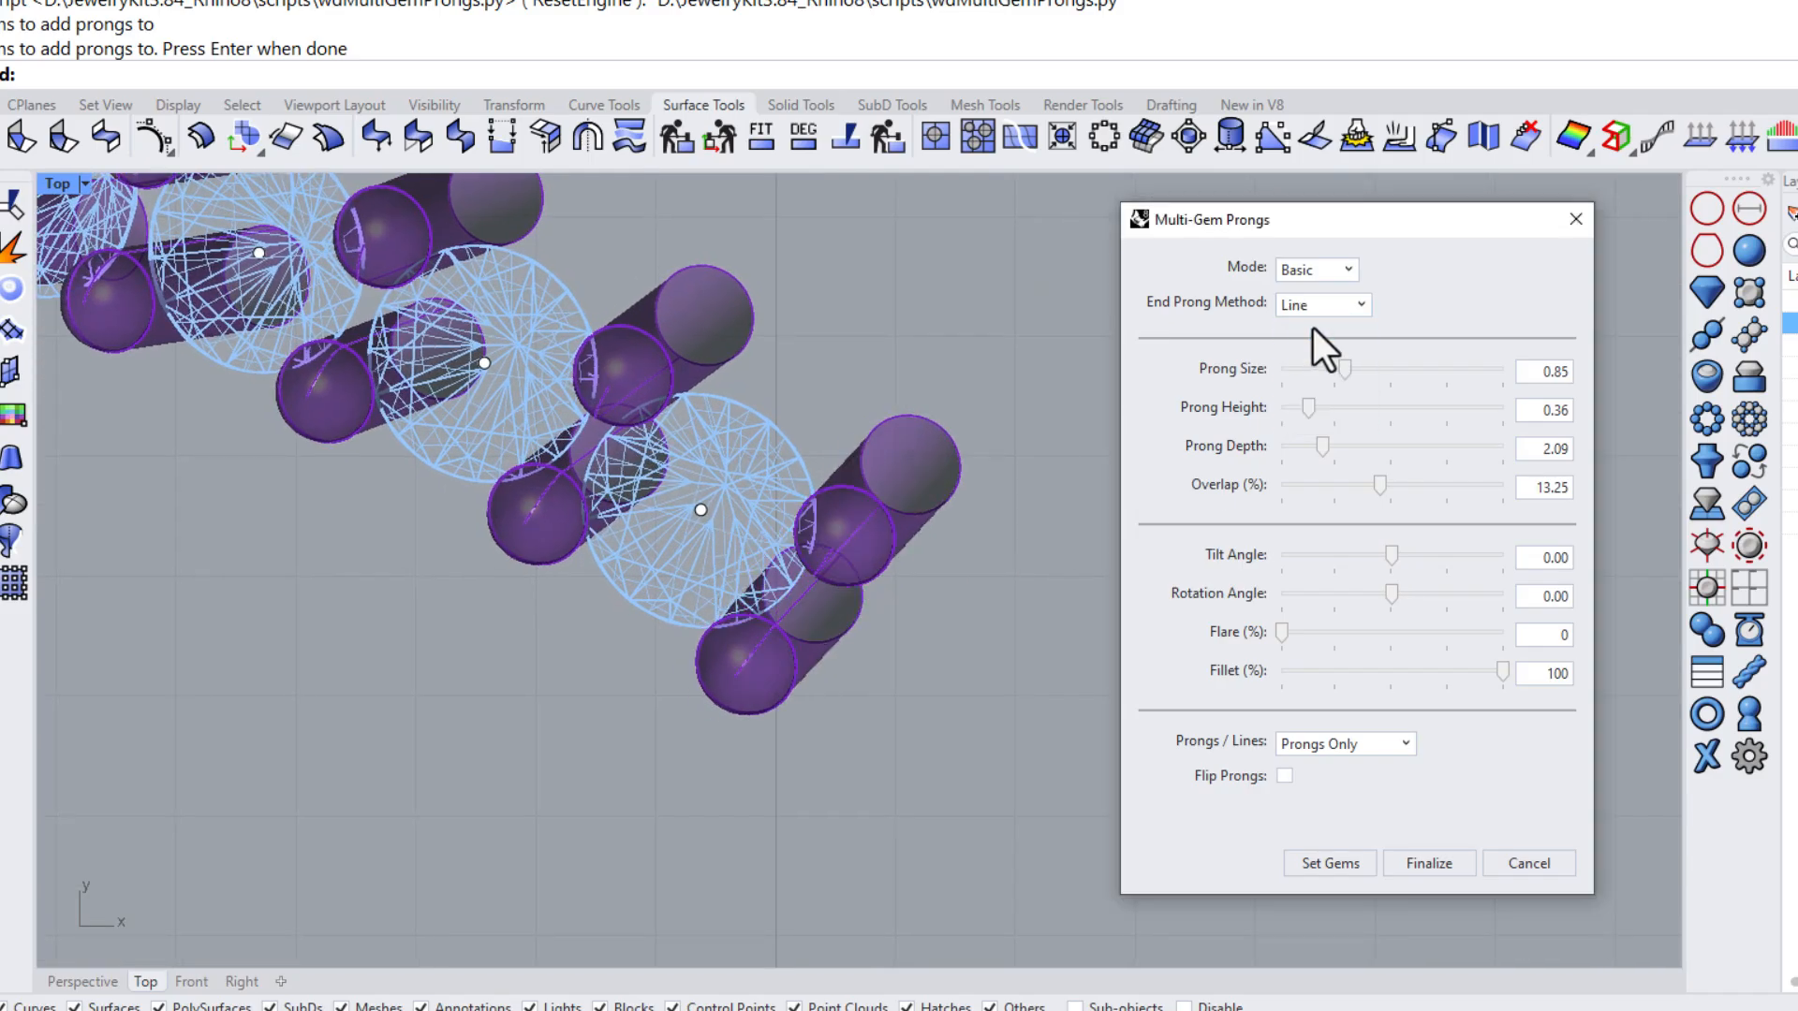
Set the End Prong Method to Arc and switch to the Right view to inspect the prongs
click(1309, 311)
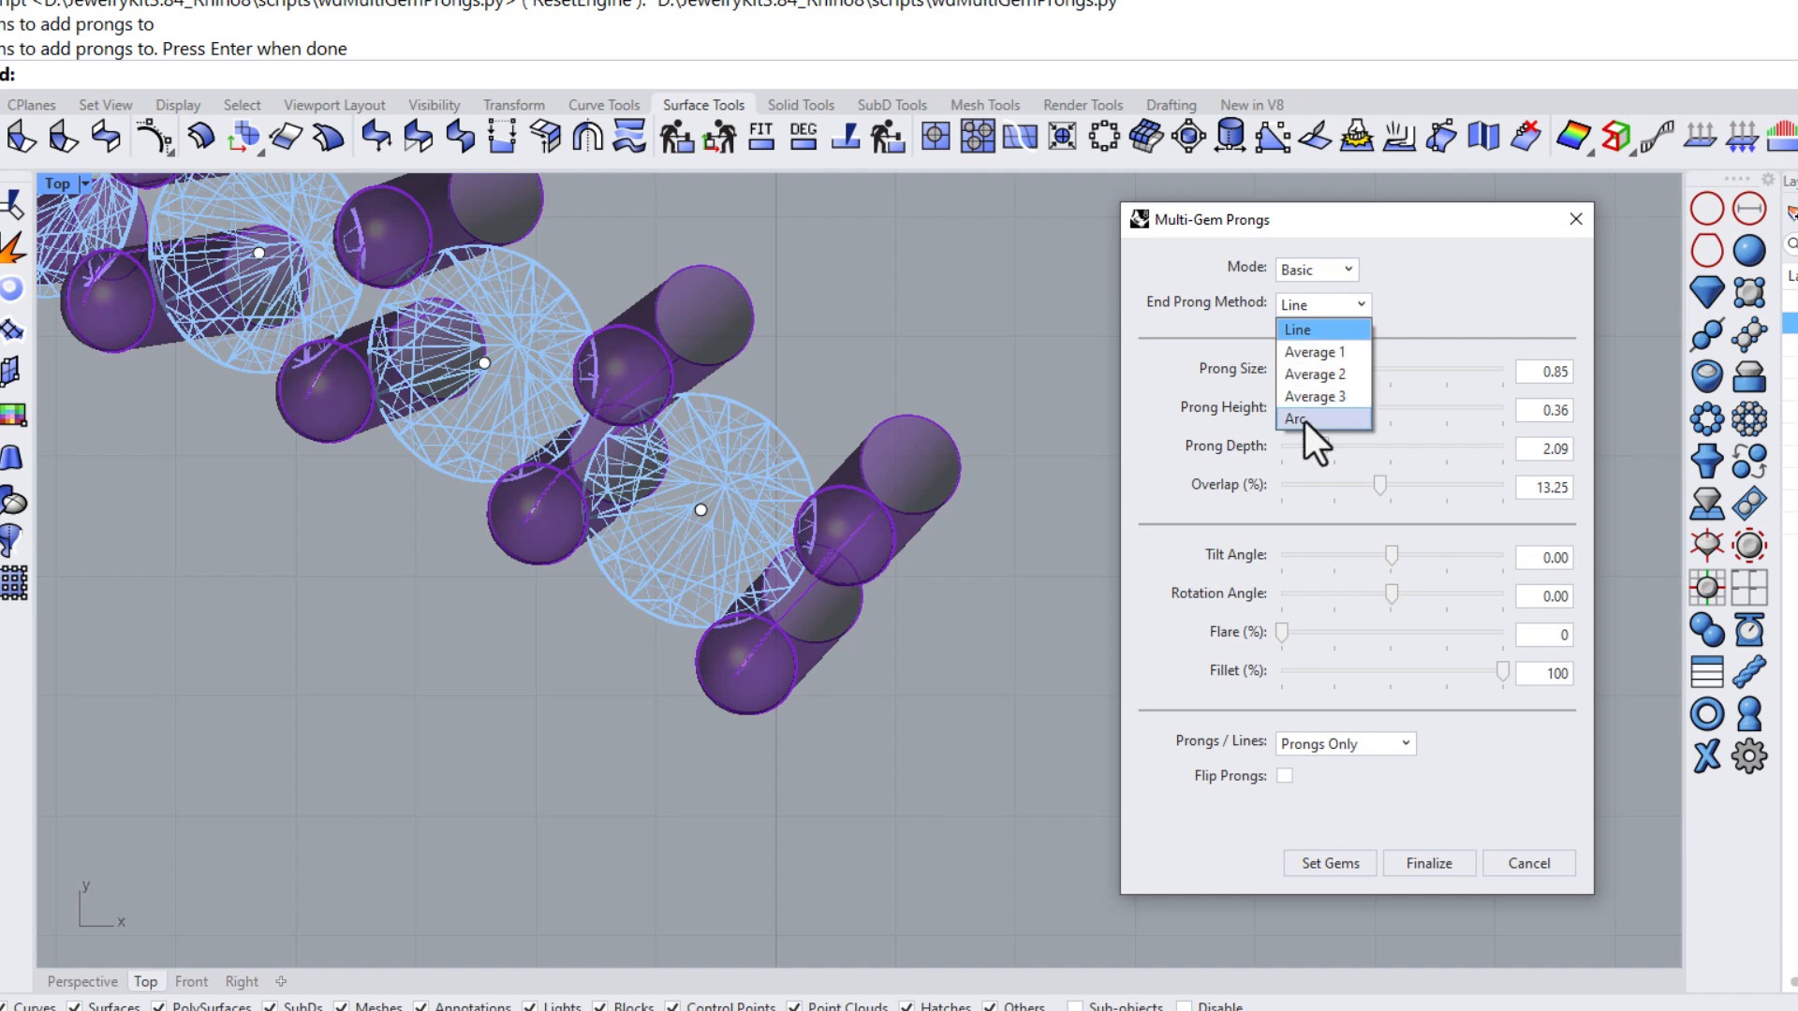
click(1305, 422)
click(240, 982)
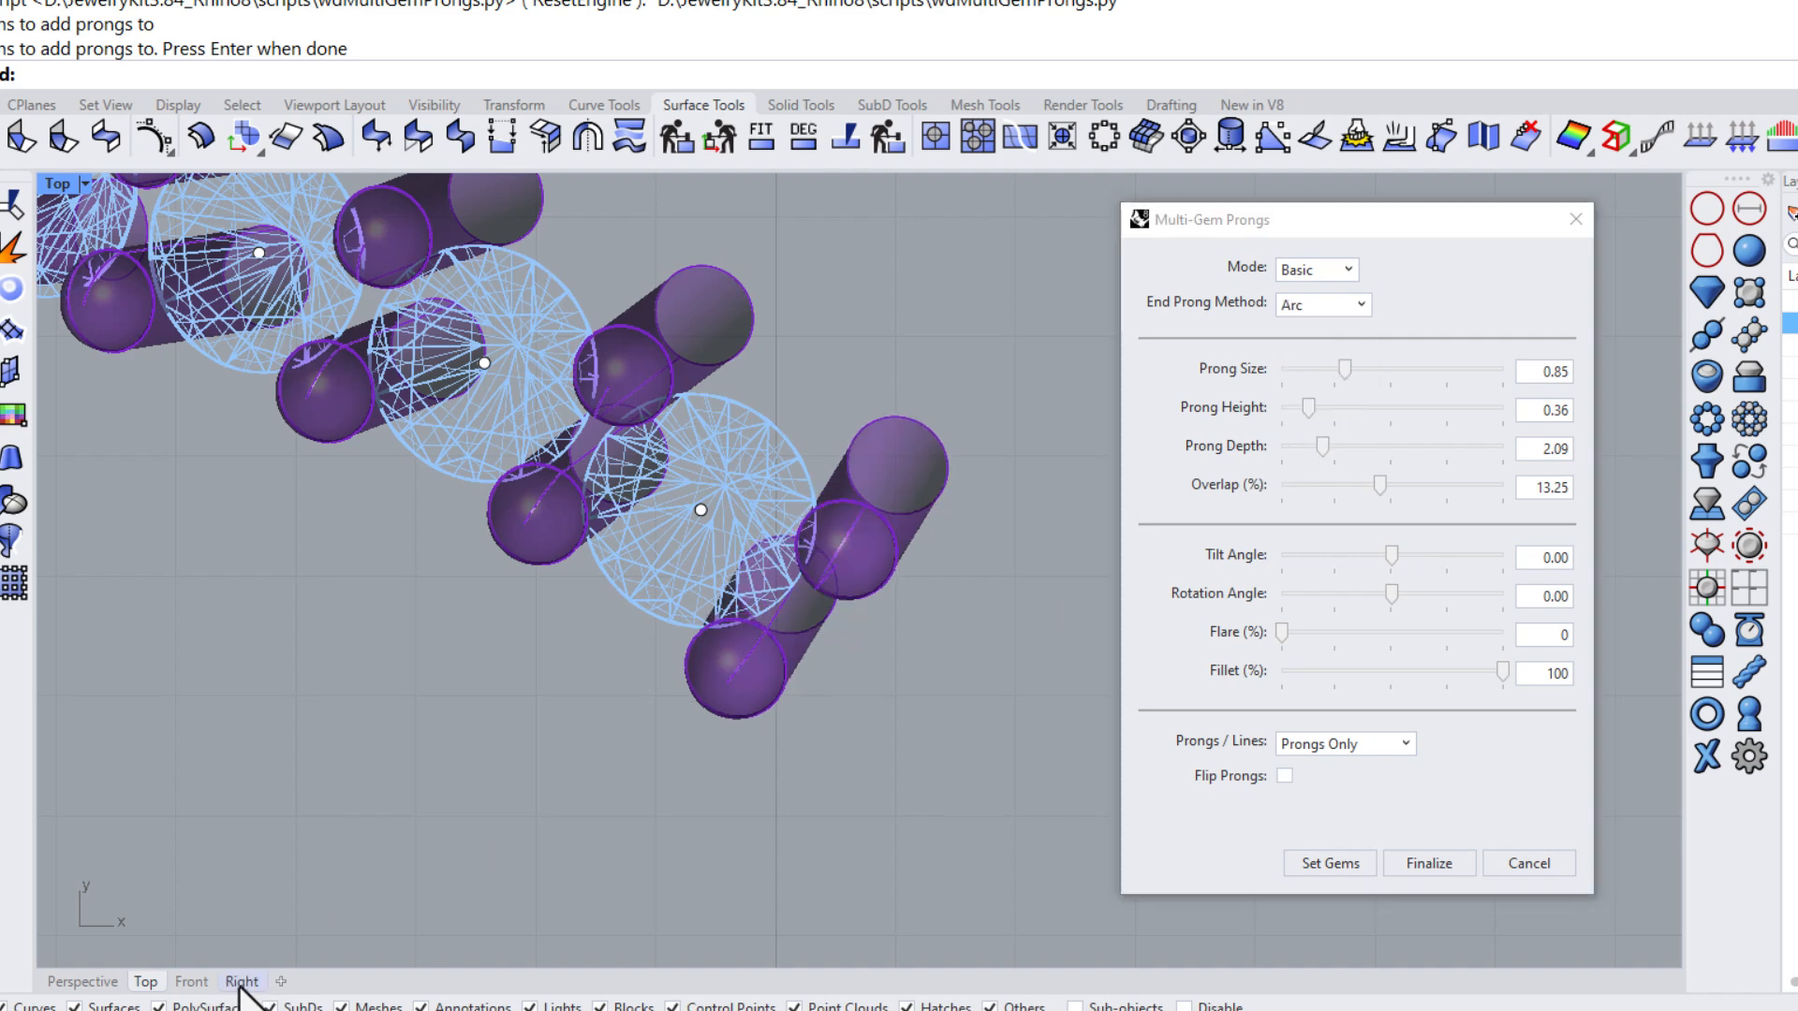
scroll(637, 506, down, 5)
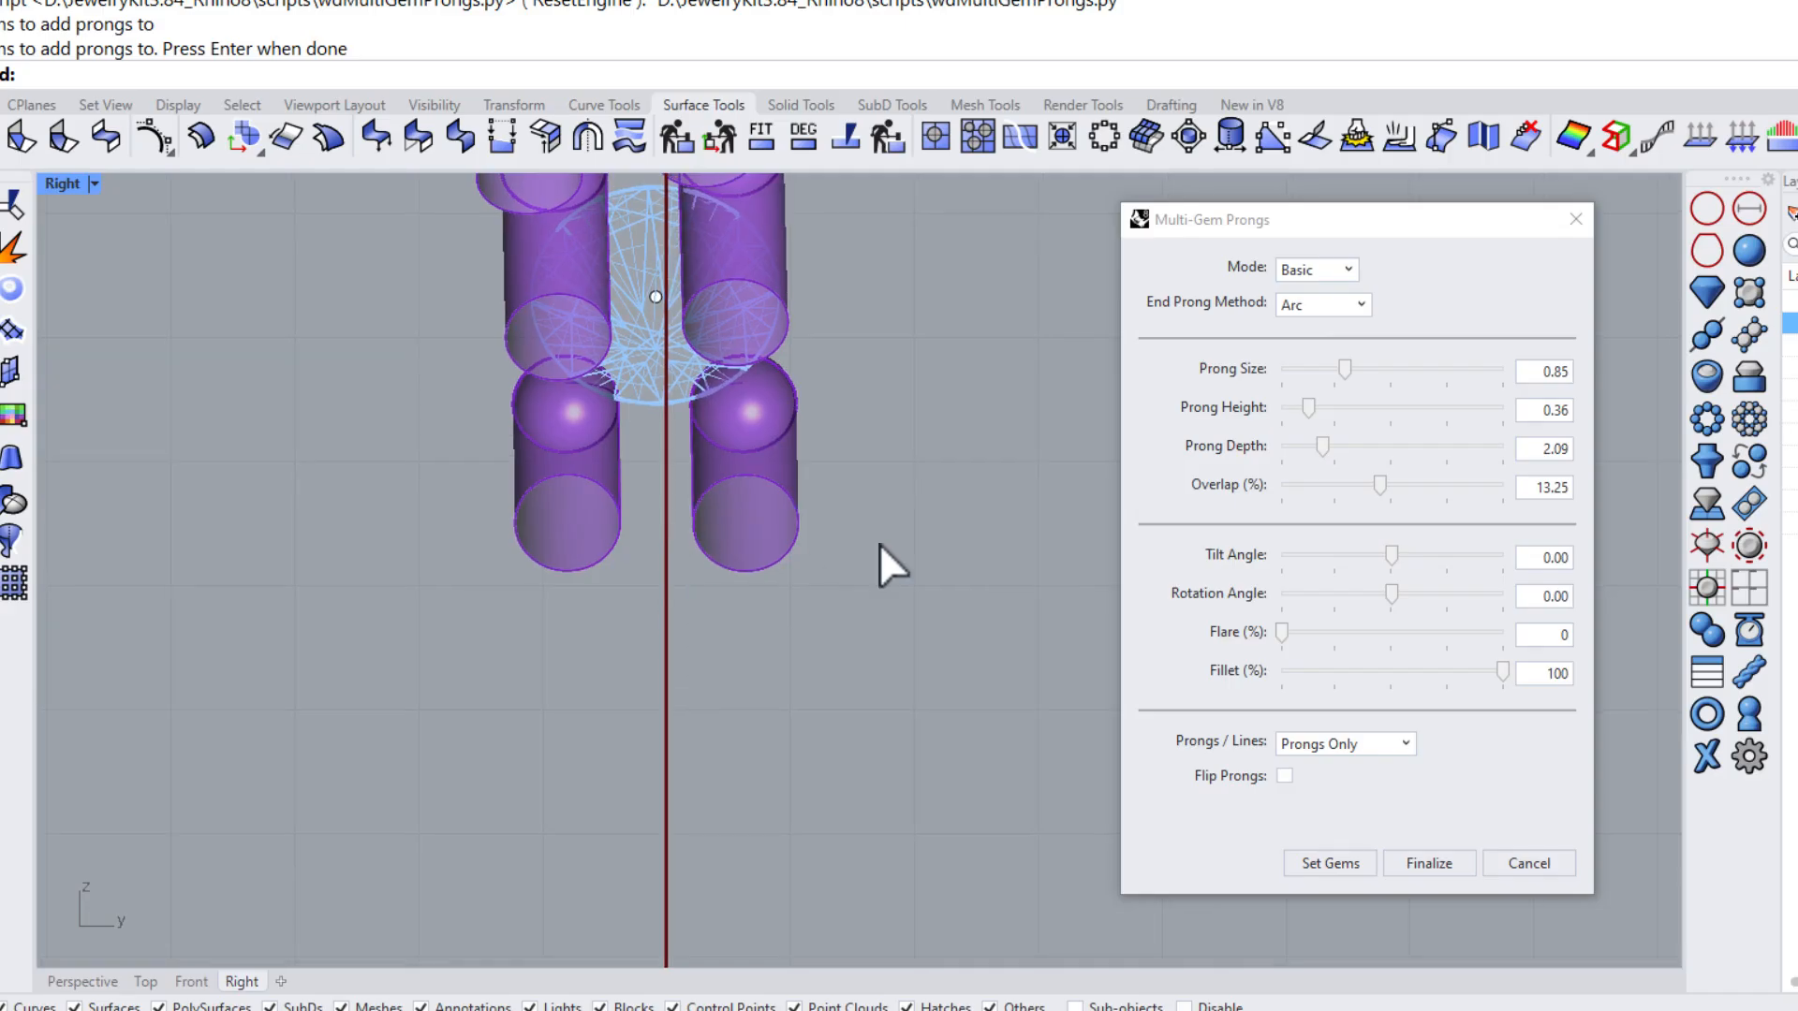
Try the Line end prong method, then return to Arc
click(1312, 307)
click(1303, 330)
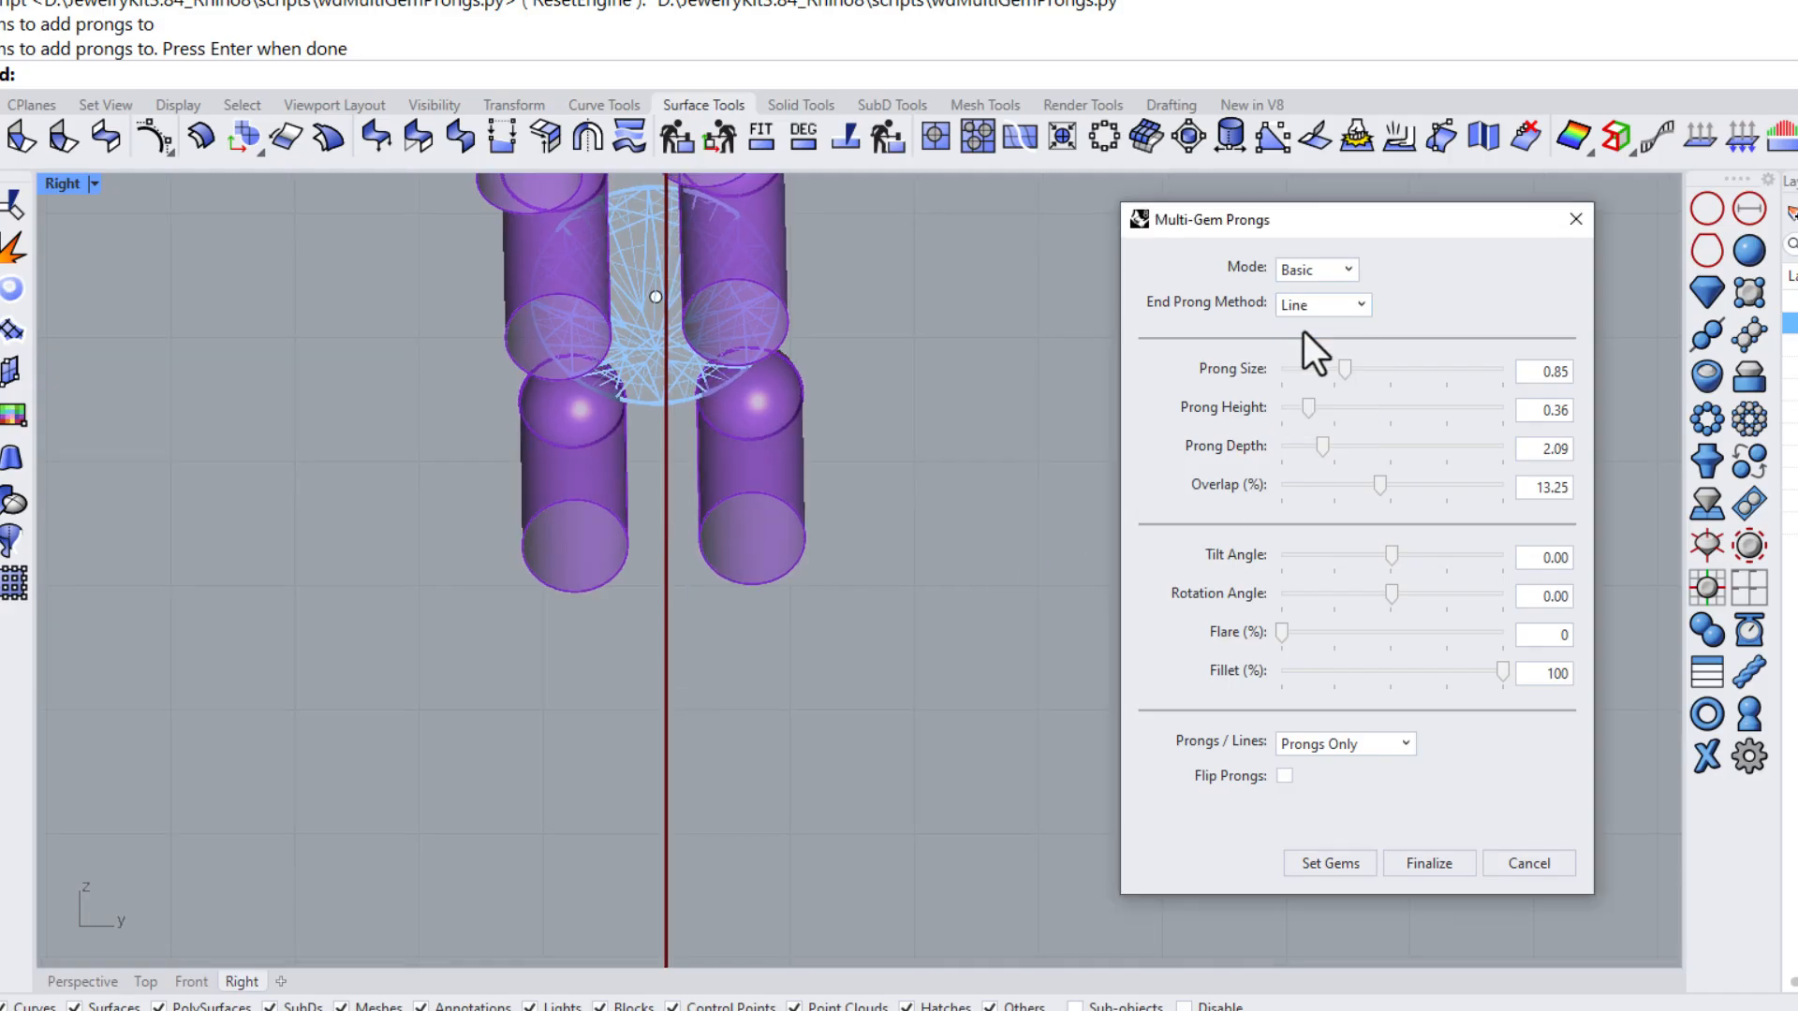
click(1303, 314)
click(1293, 420)
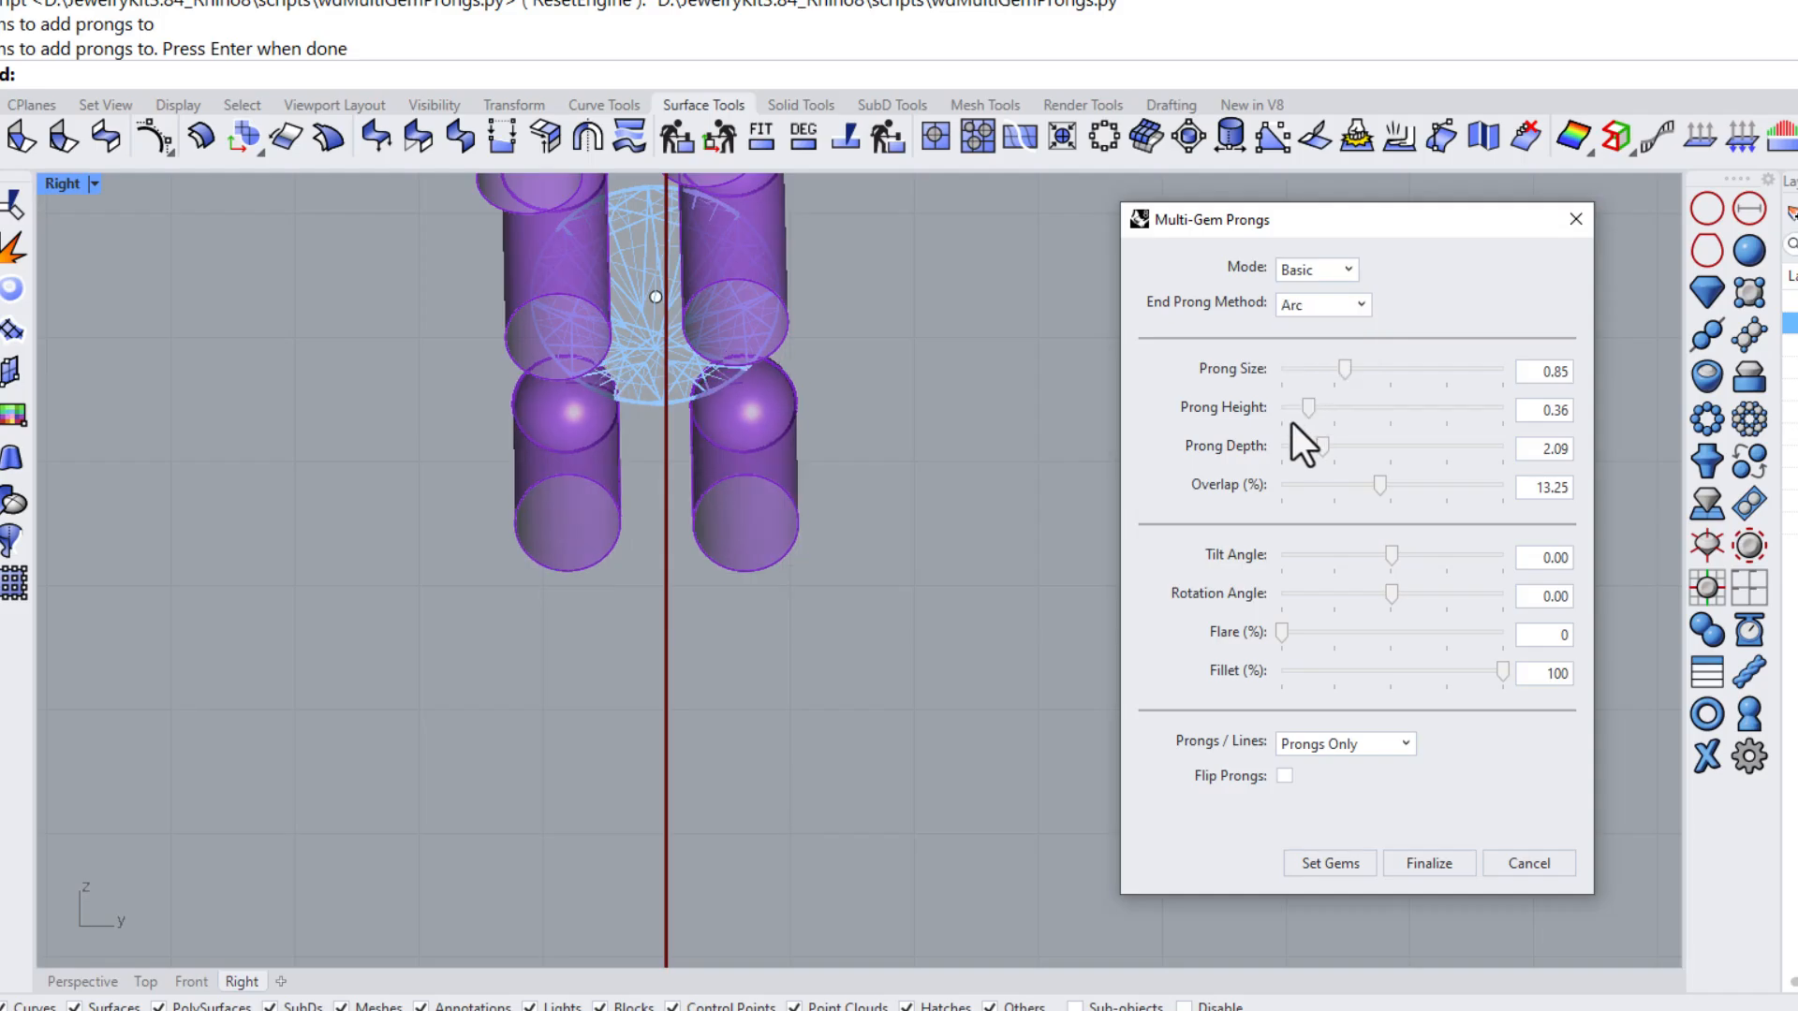
Increase the Prong Depth to about 3.99 and finalize the prongs
click(82, 981)
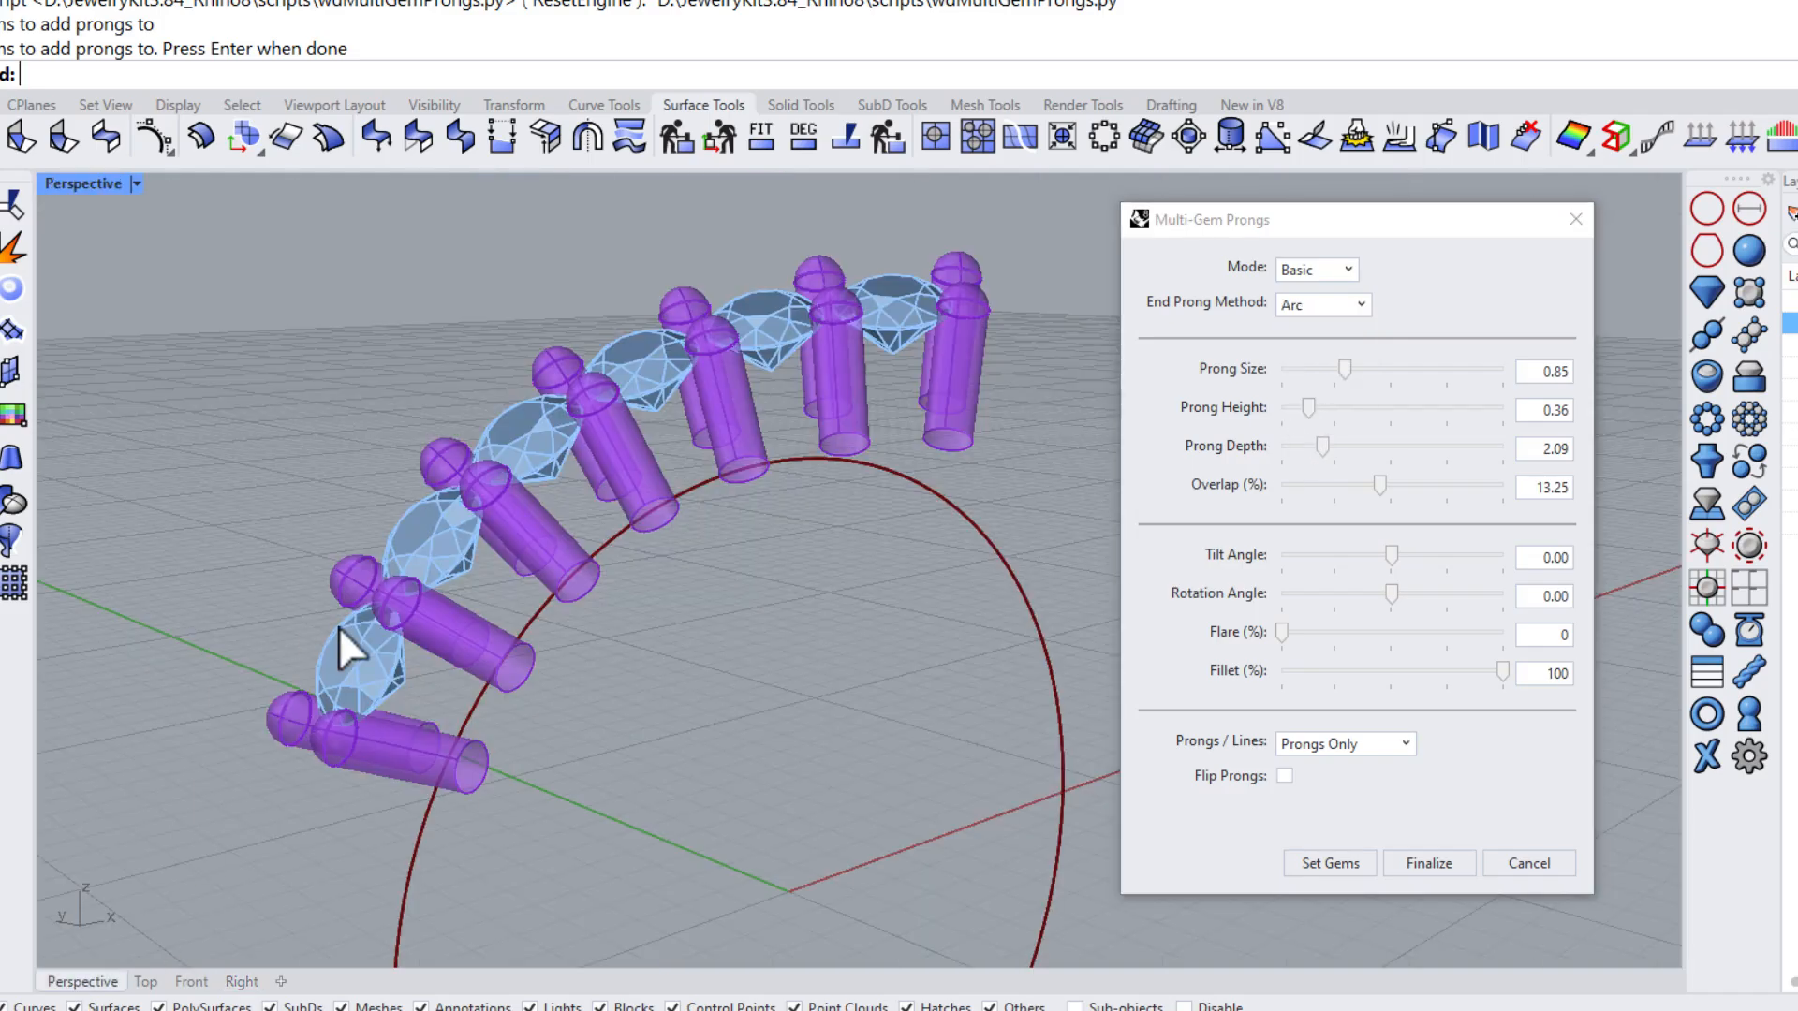
right_drag(353, 642, 553, 552)
drag(1322, 448, 1345, 448)
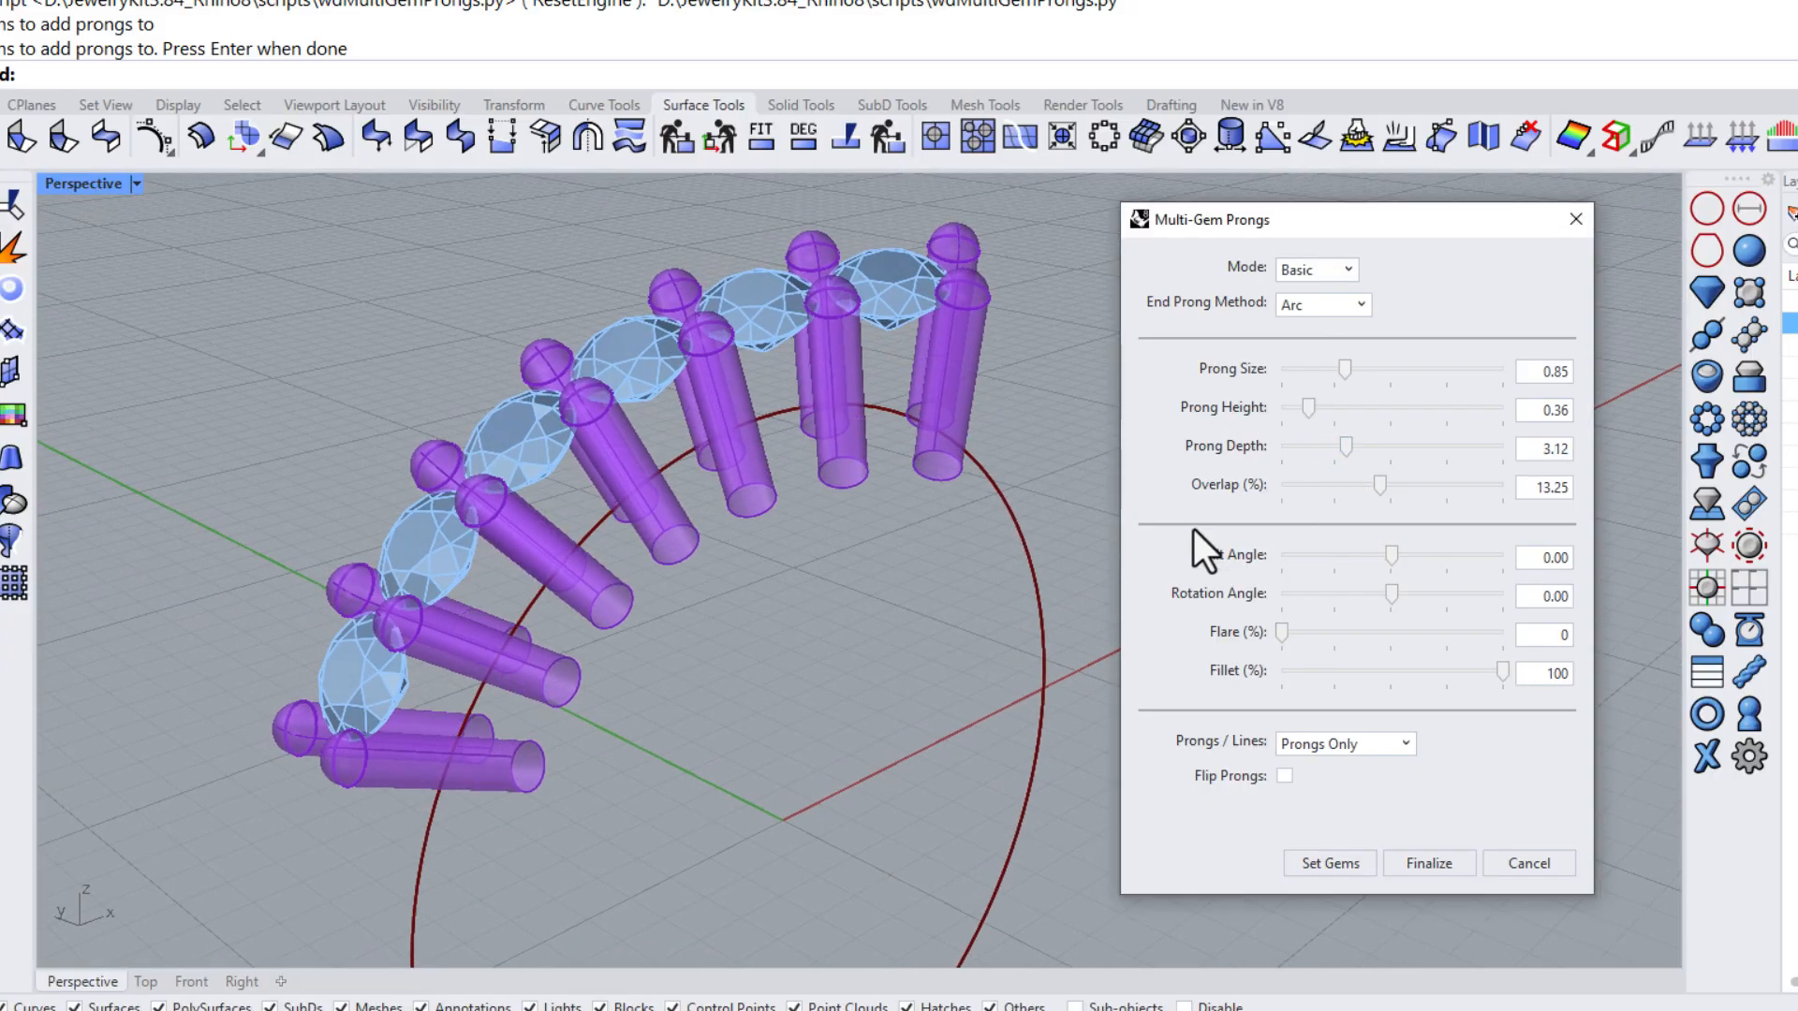
click(200, 977)
scroll(540, 649, down, 2)
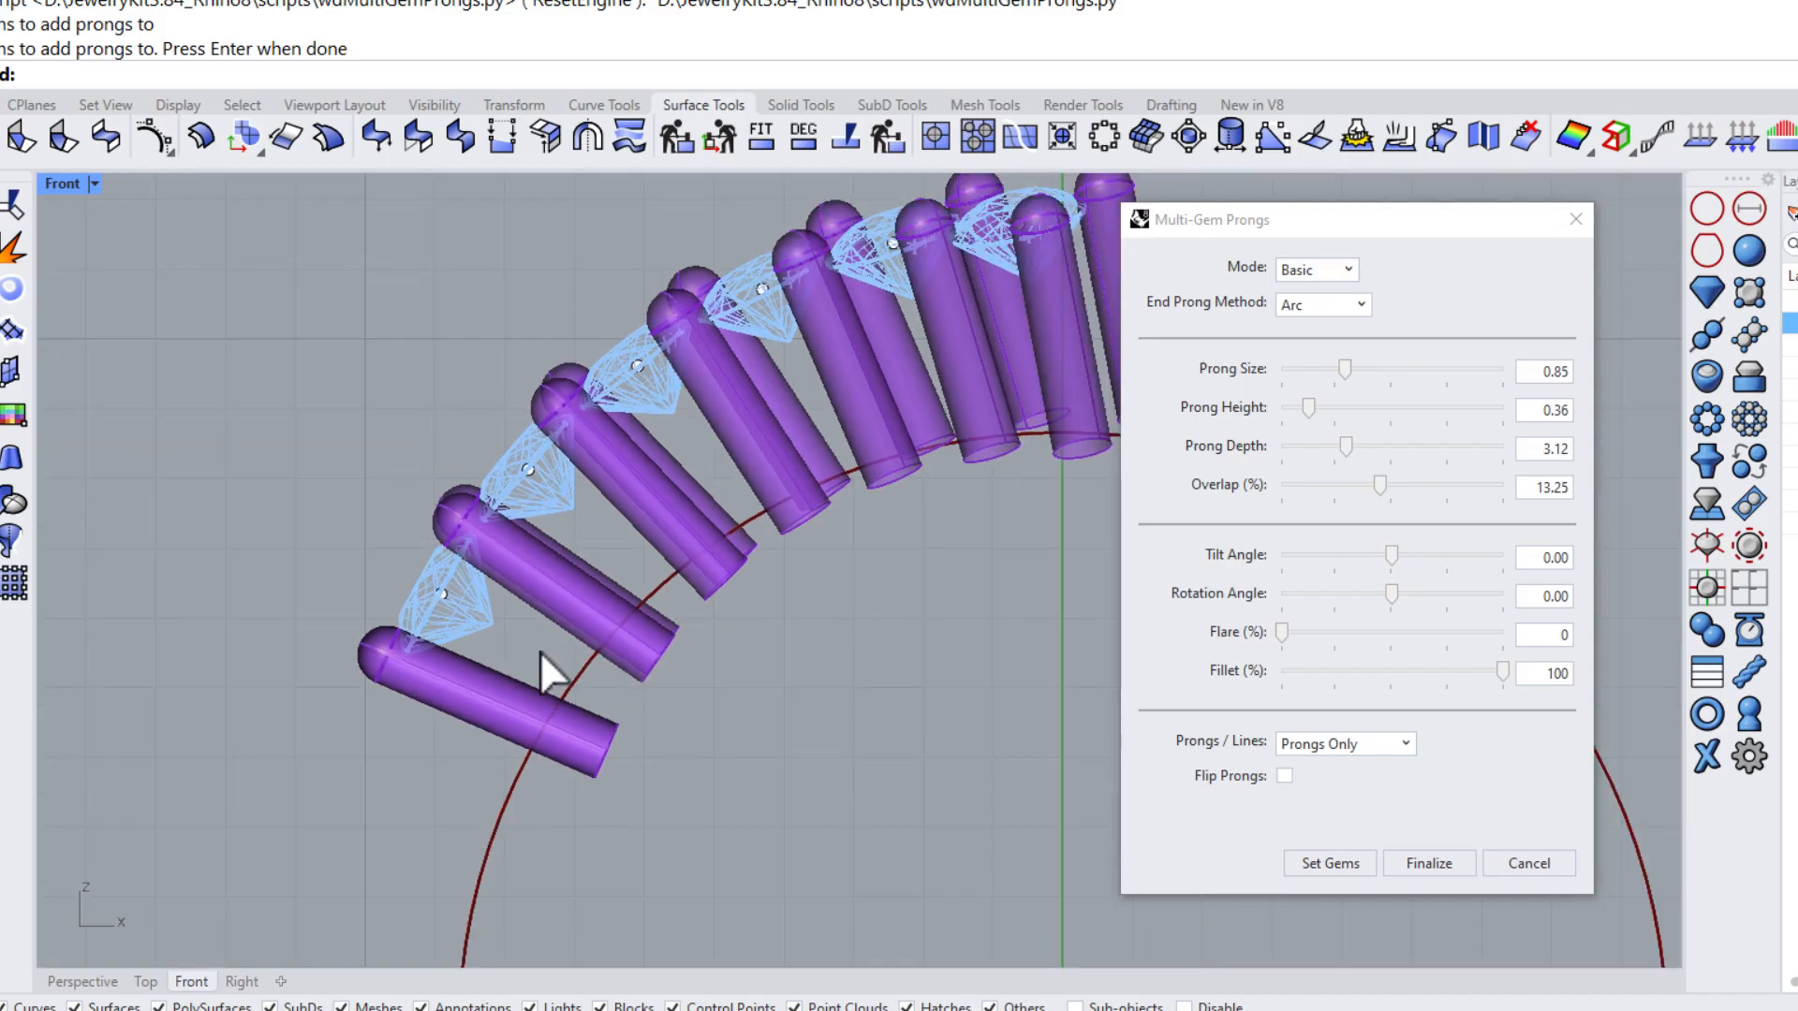
right_drag(812, 598, 659, 593)
drag(1346, 446, 1363, 446)
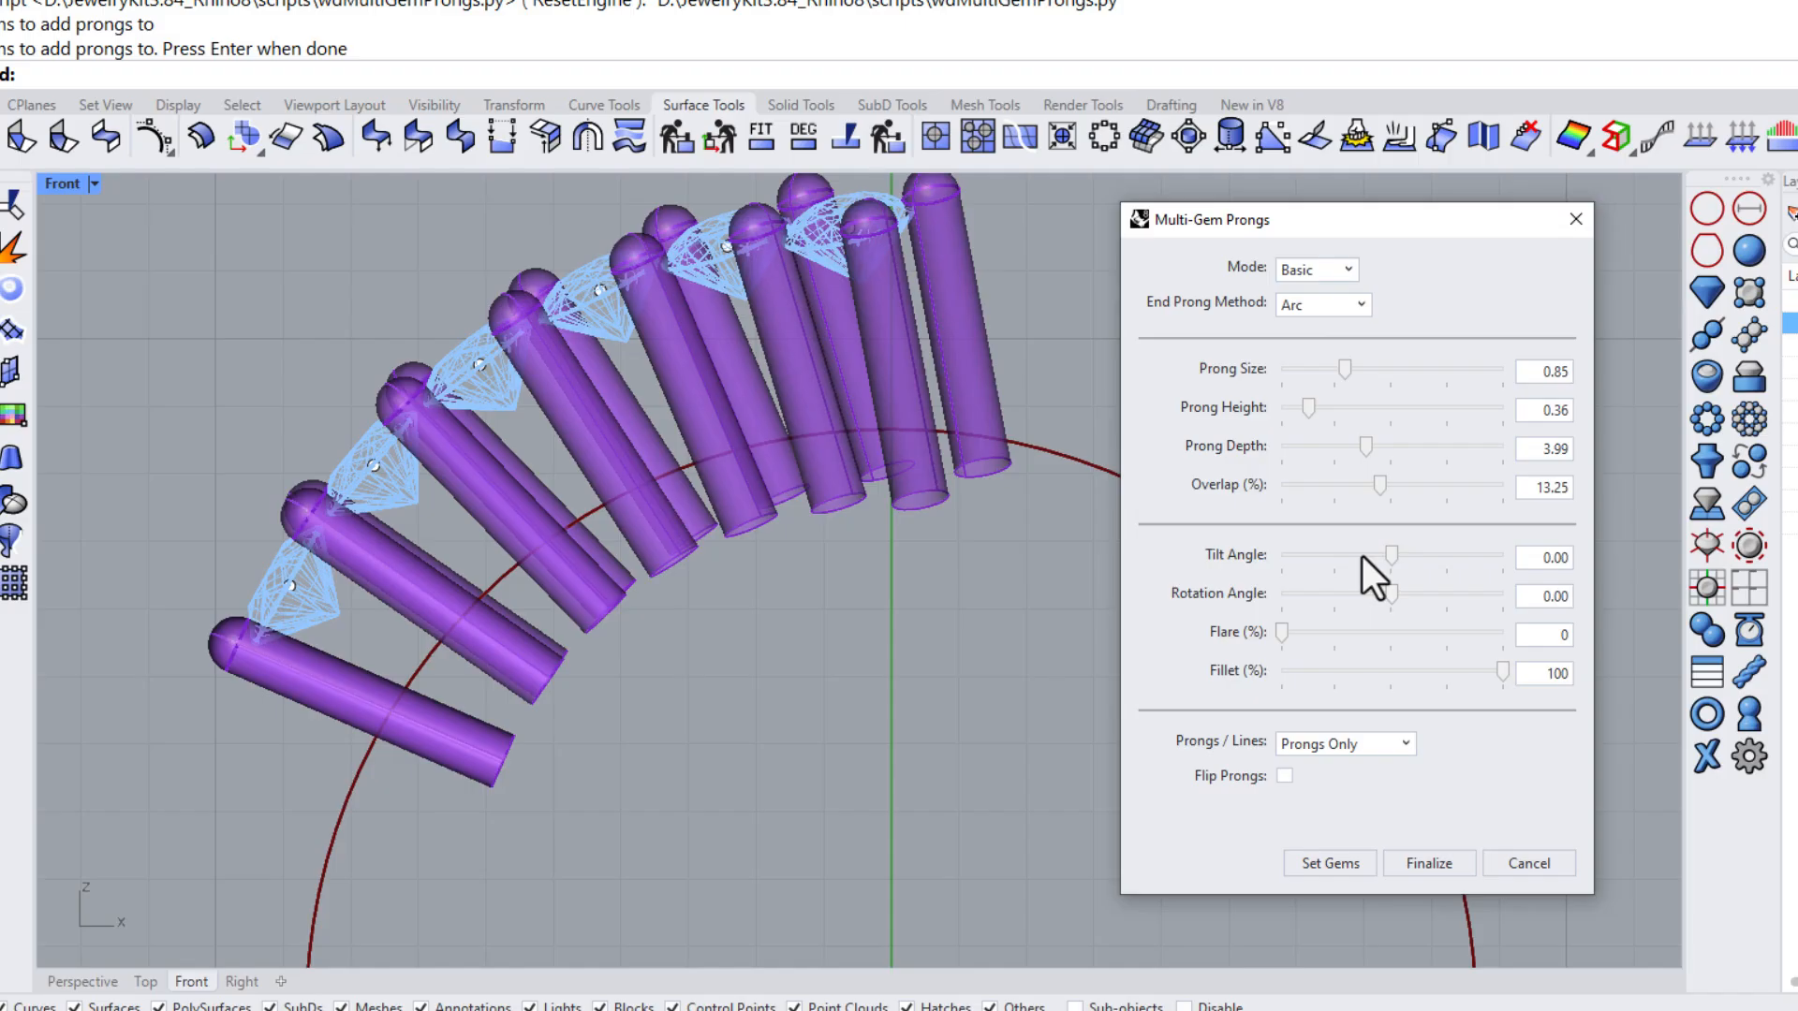
click(1441, 866)
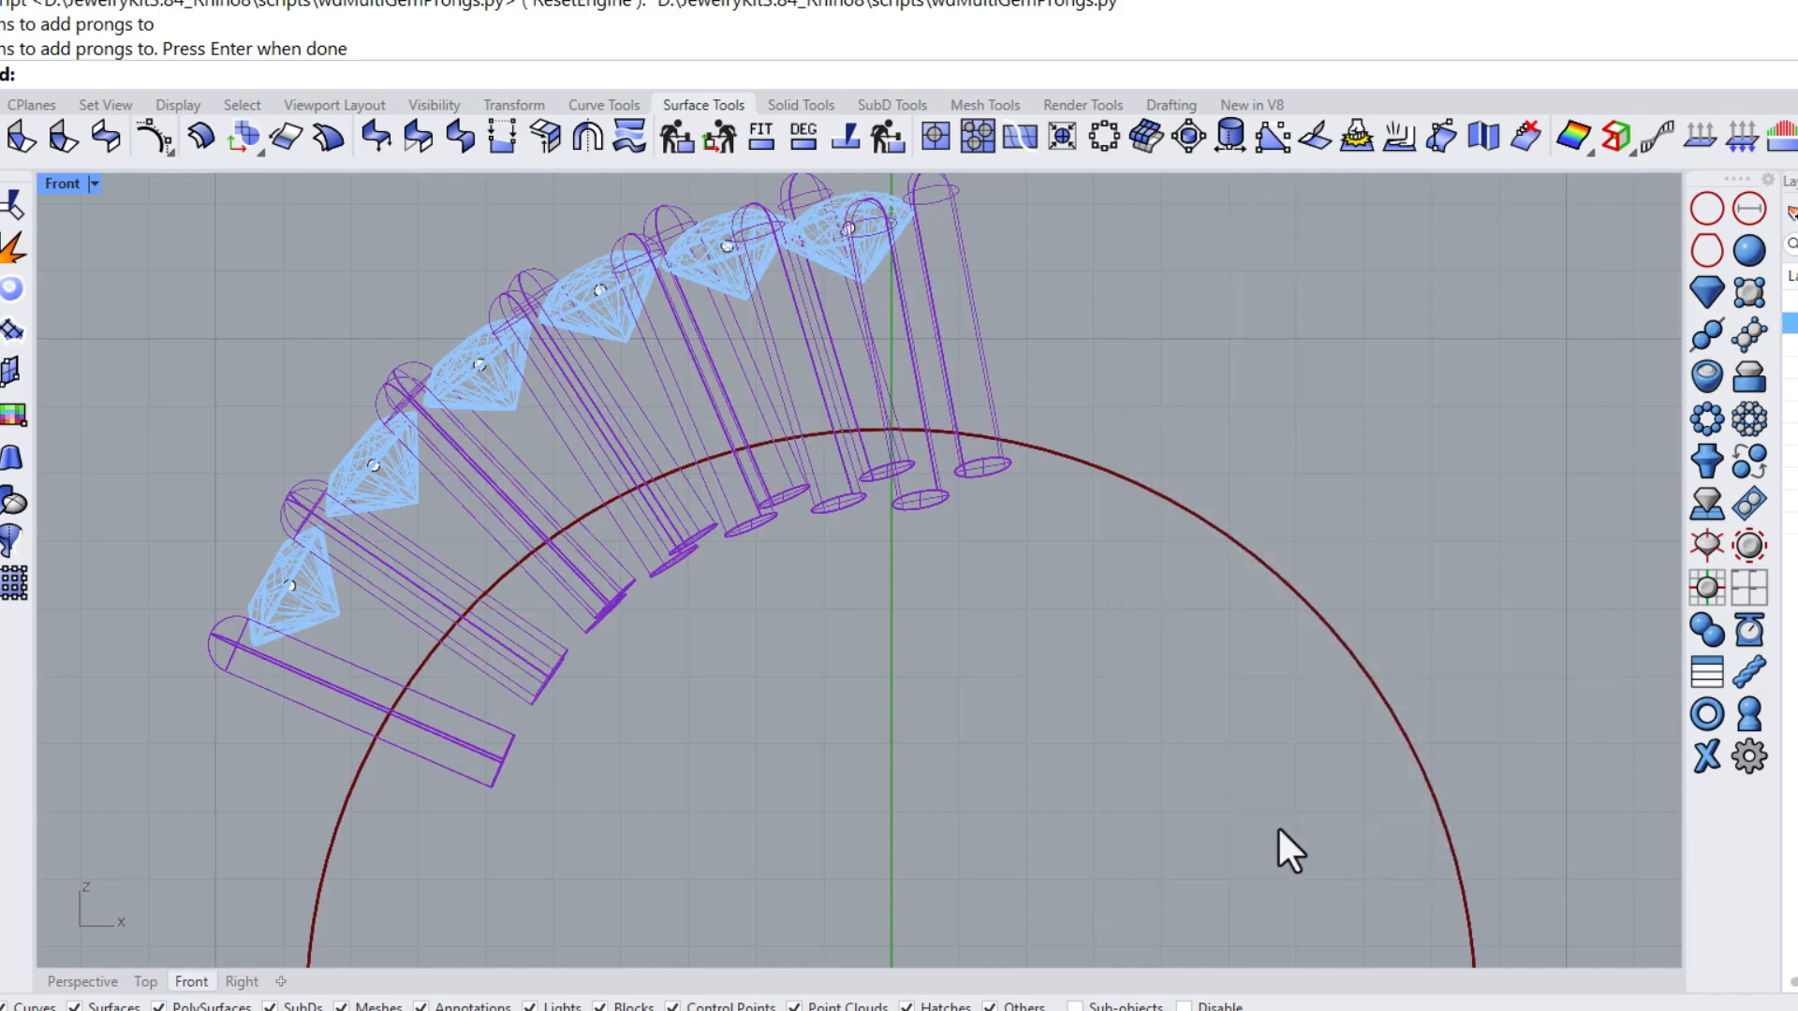
Extrude the ring curve into a cylindrical surface to compare against the prong depth
click(85, 981)
mouse_move(545, 810)
right_down()
mouse_move(662, 595)
mouse_move(974, 609)
mouse_move(972, 524)
mouse_move(899, 574)
mouse_move(1099, 562)
right_up()
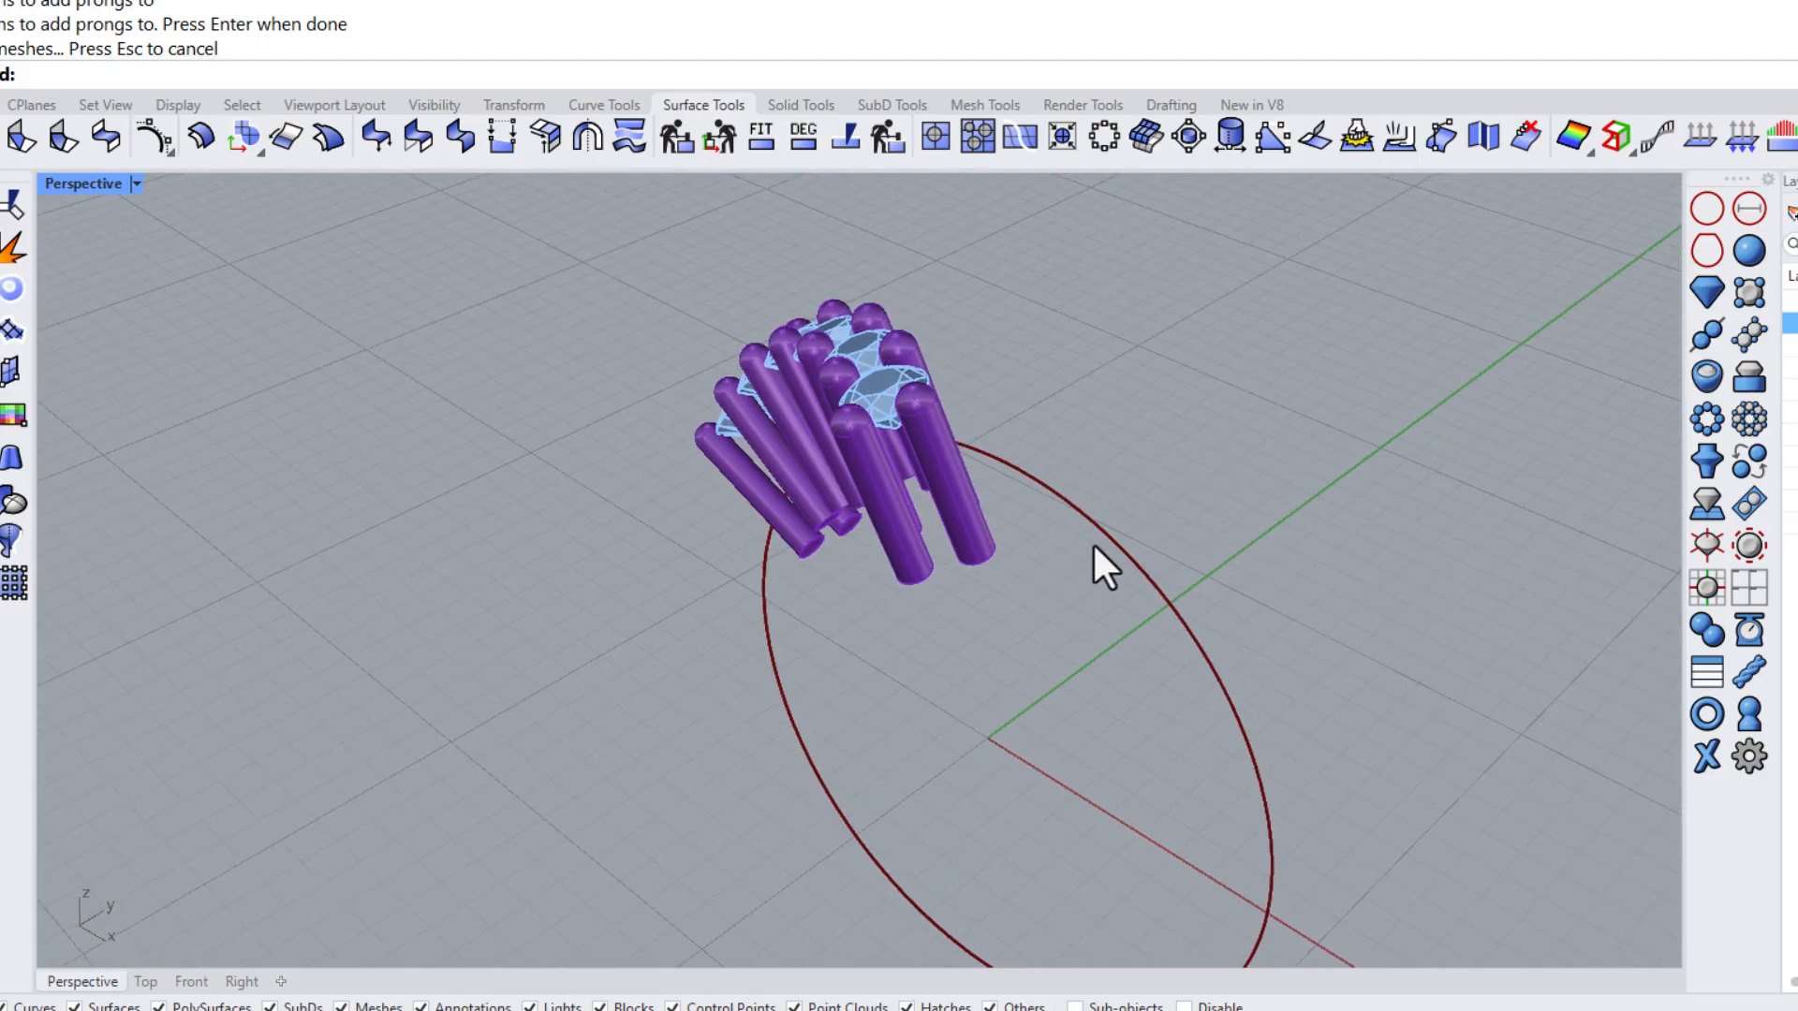
click(786, 511)
click(1, 456)
click(327, 459)
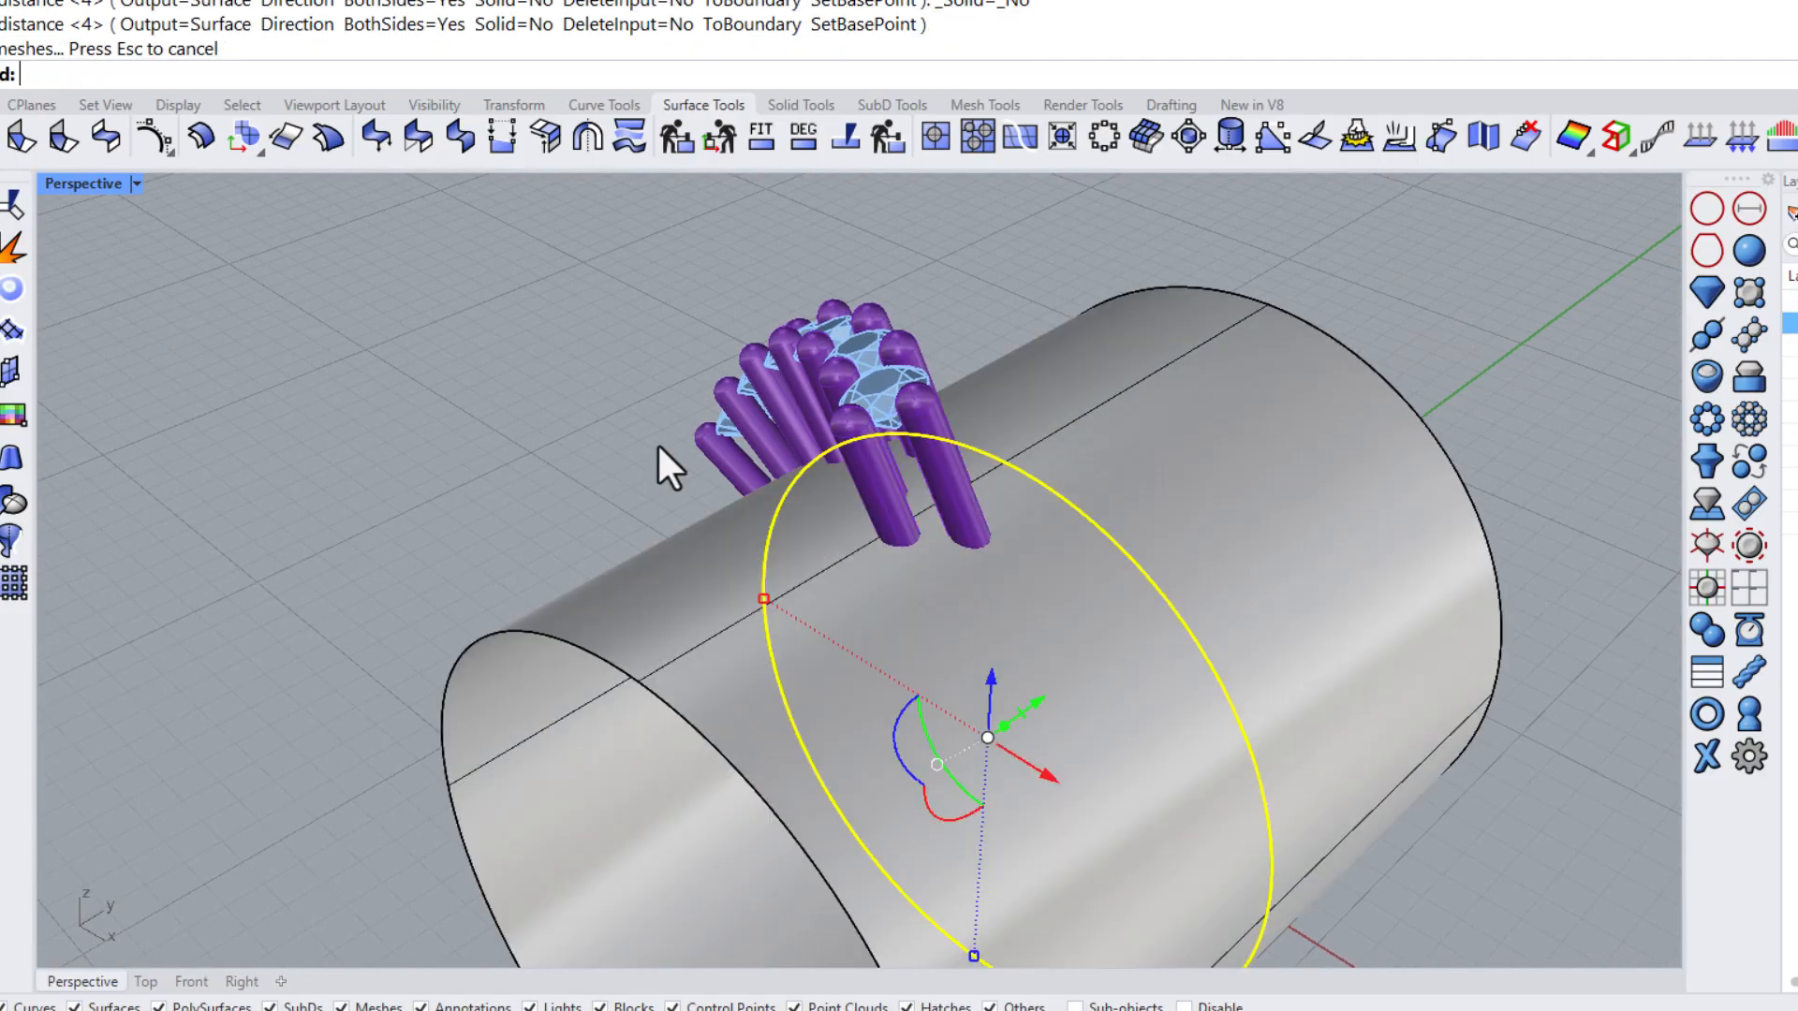
click(719, 448)
right_drag(379, 411, 548, 423)
click(646, 618)
Remove the extruded surface and prongs and rerun Multi-Gem Prongs on the gem row
click(793, 104)
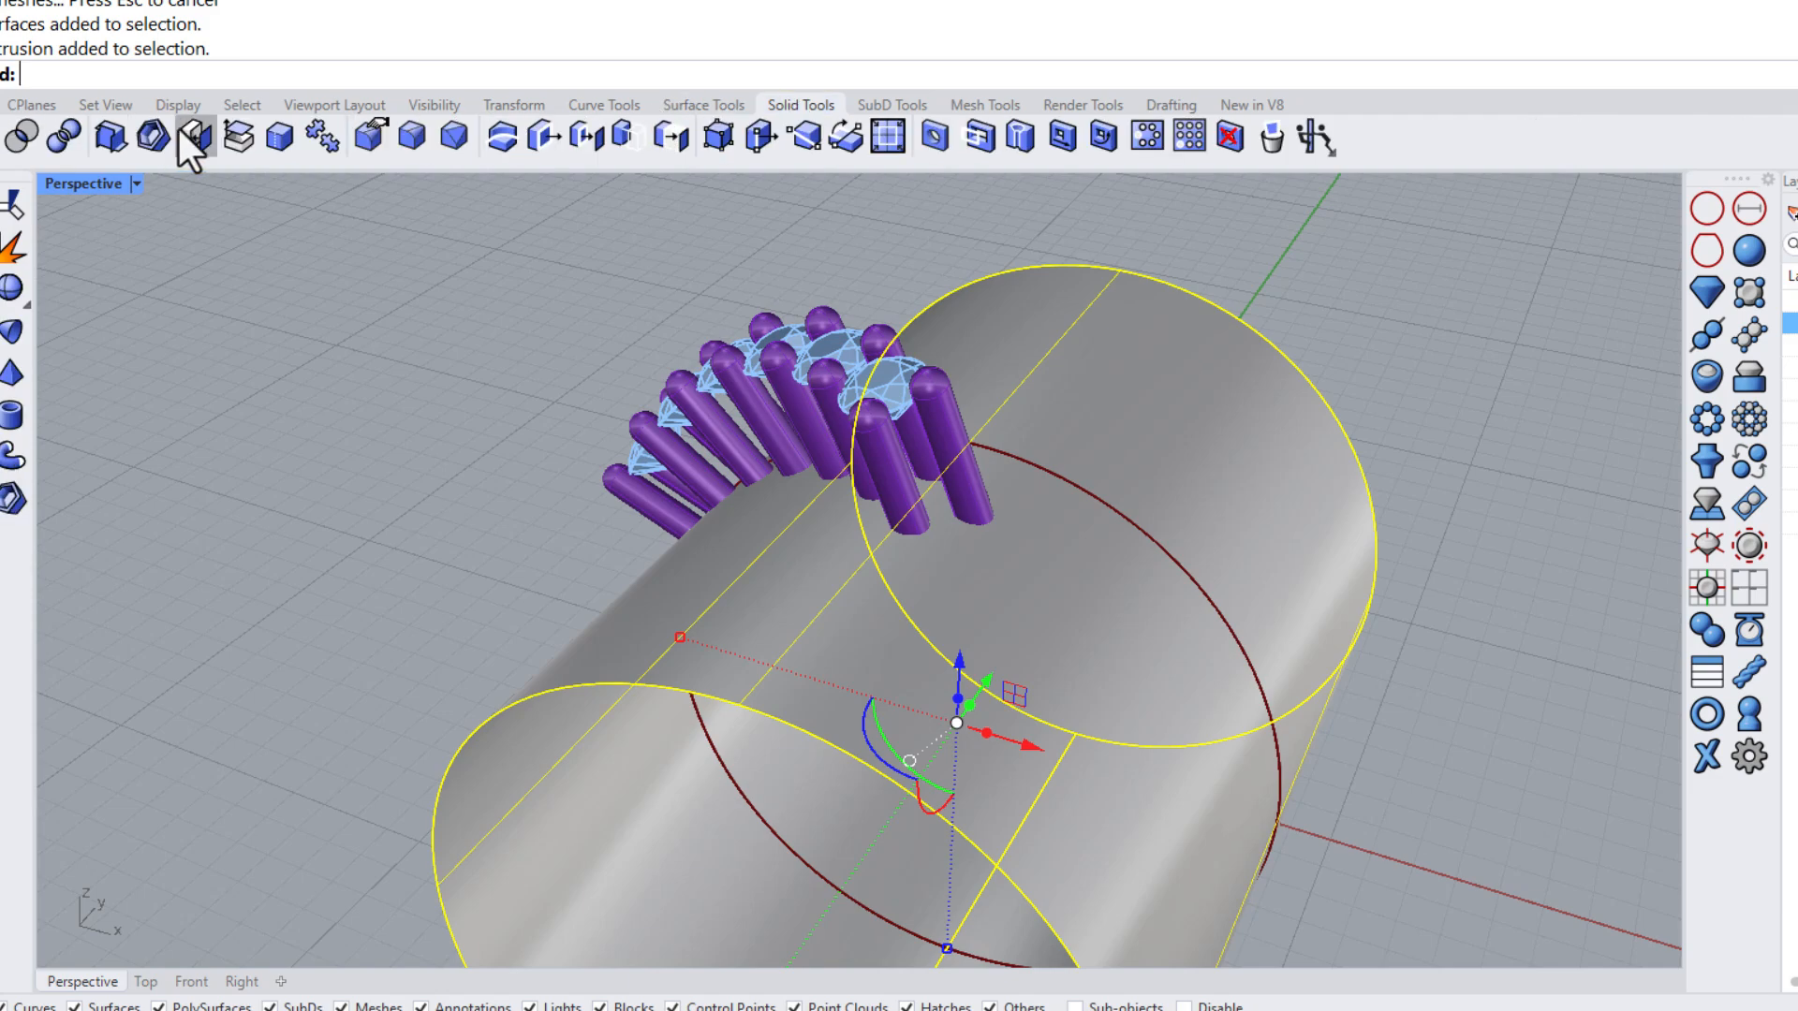
click(190, 135)
click(717, 445)
click(4, 138)
click(676, 708)
key(Delete)
right_drag(676, 708, 940, 665)
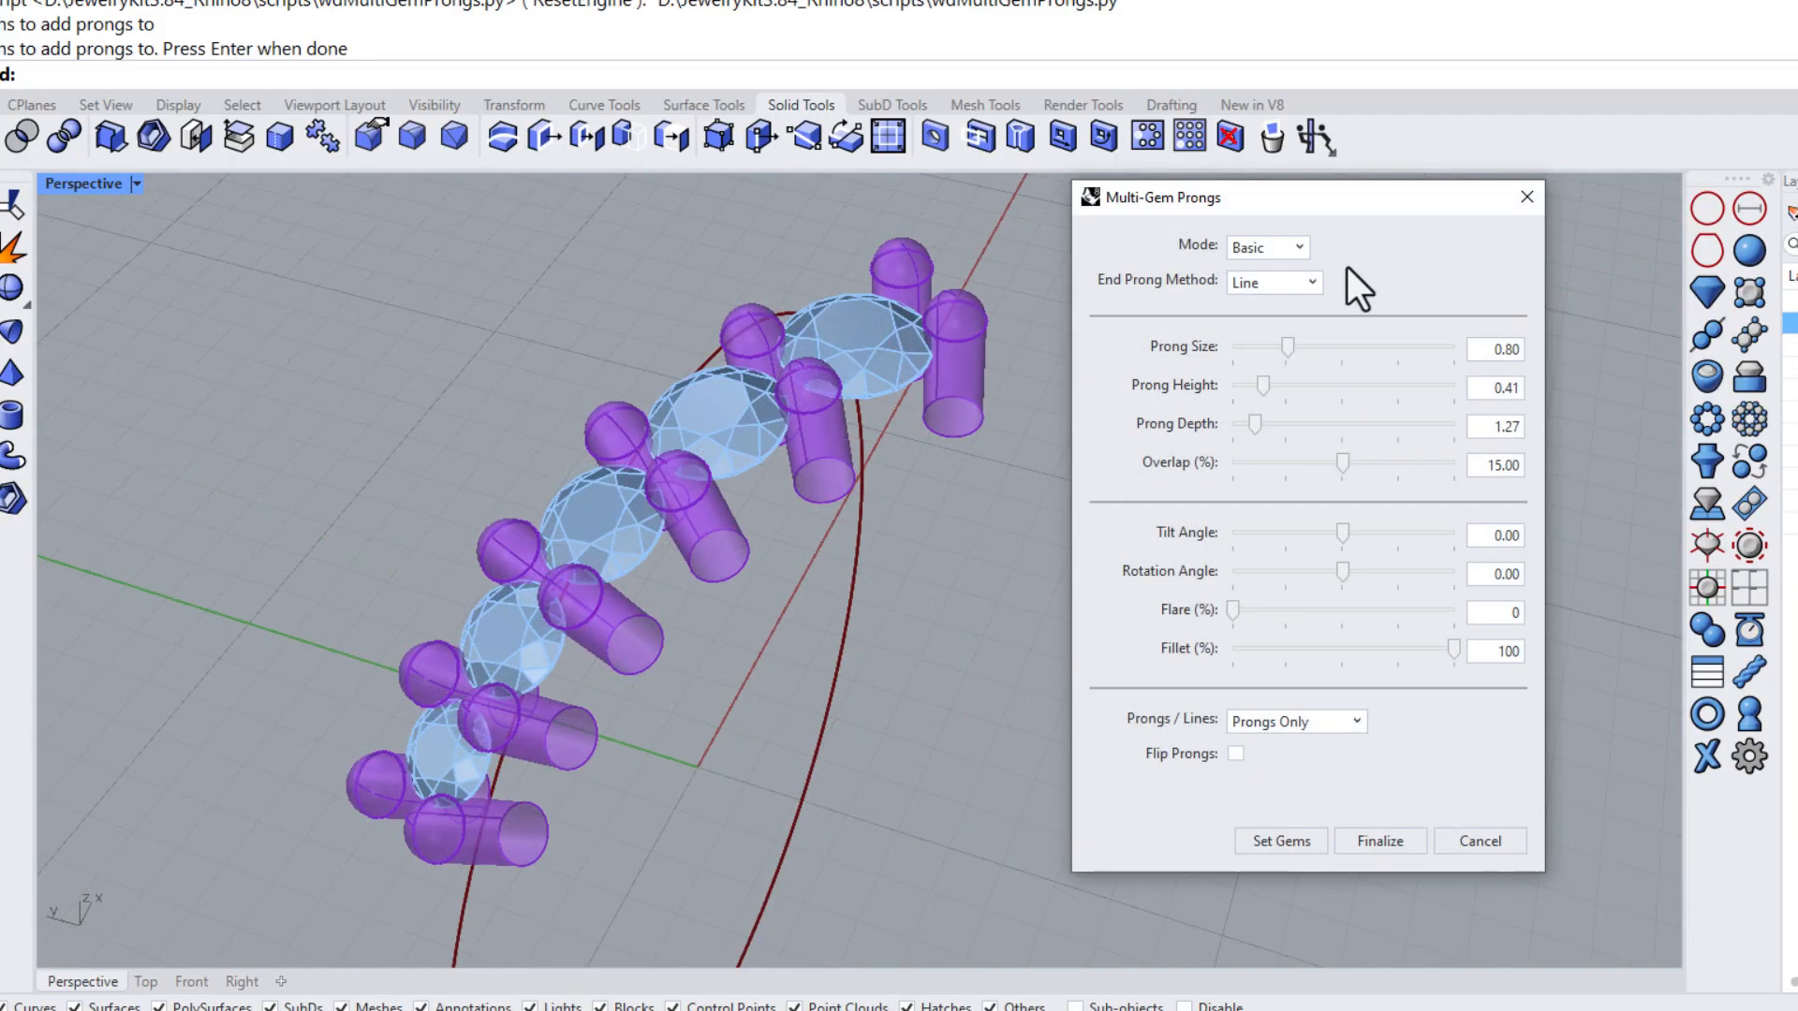
Switch the Mode to Tapered and set the Prong End Size to about 0.63
click(1293, 249)
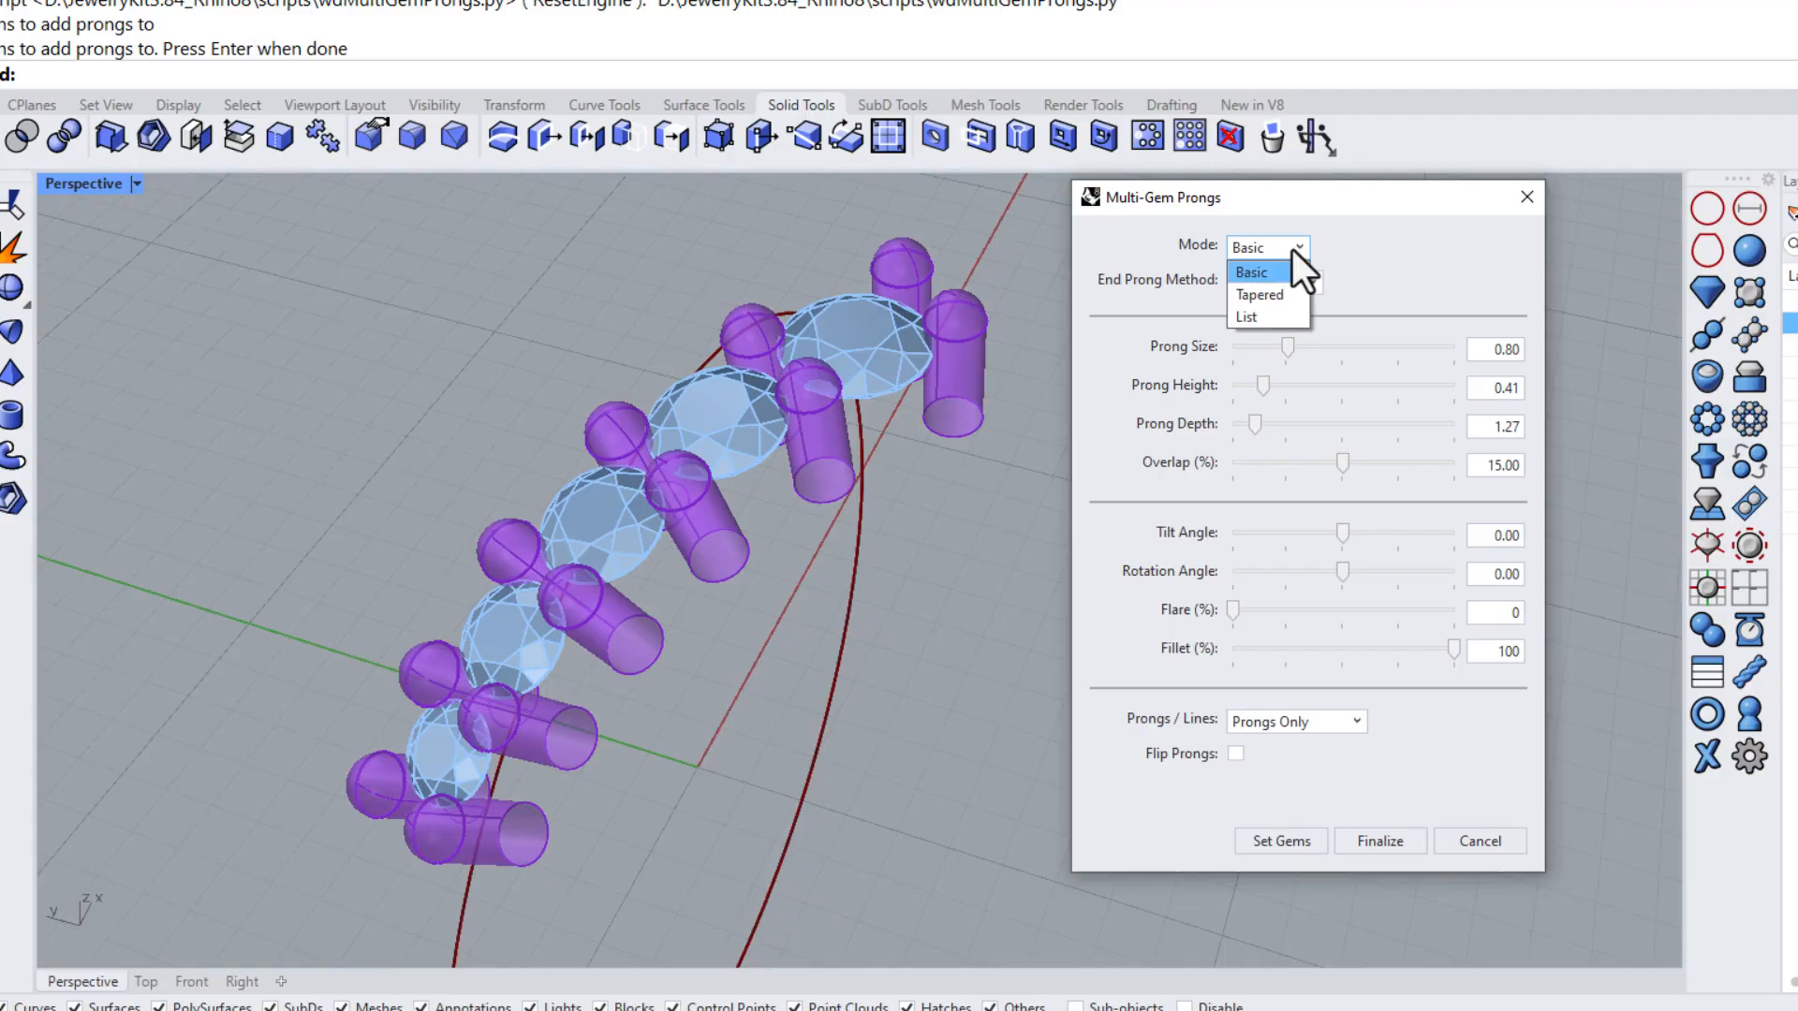
click(1260, 295)
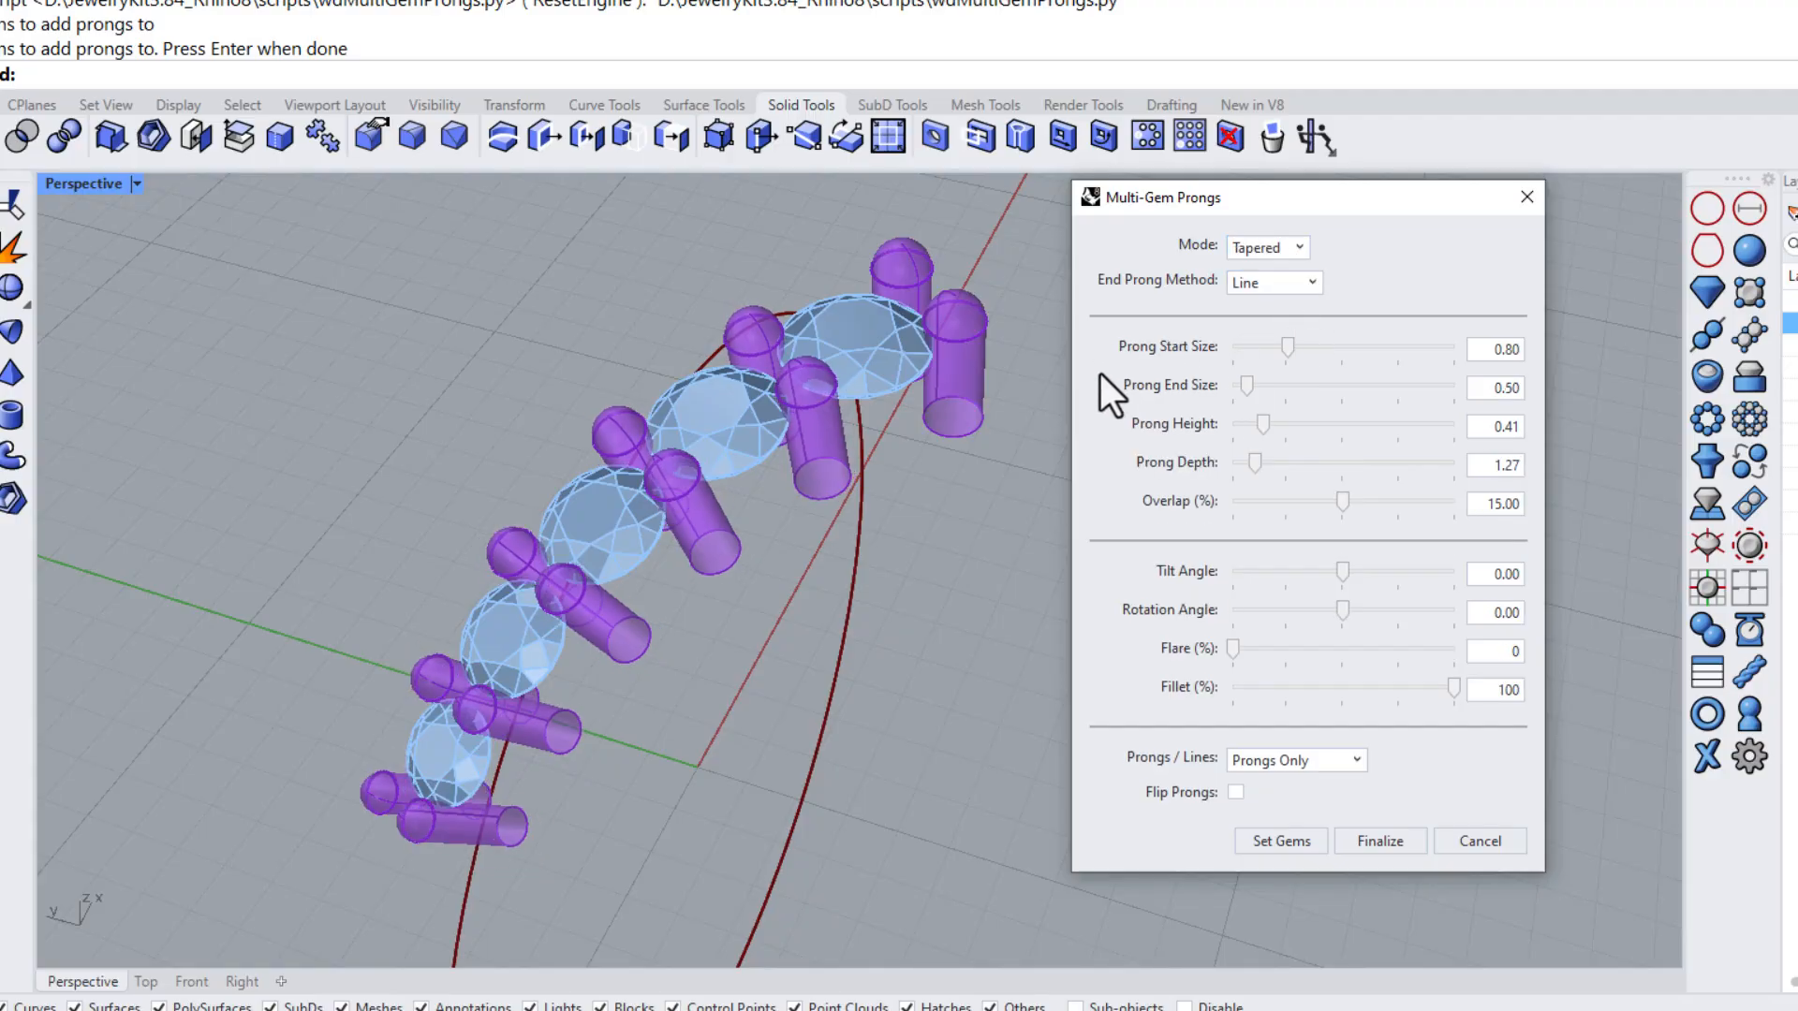
drag(1296, 350, 1257, 396)
right_drag(765, 465, 880, 392)
drag(1257, 387, 1261, 389)
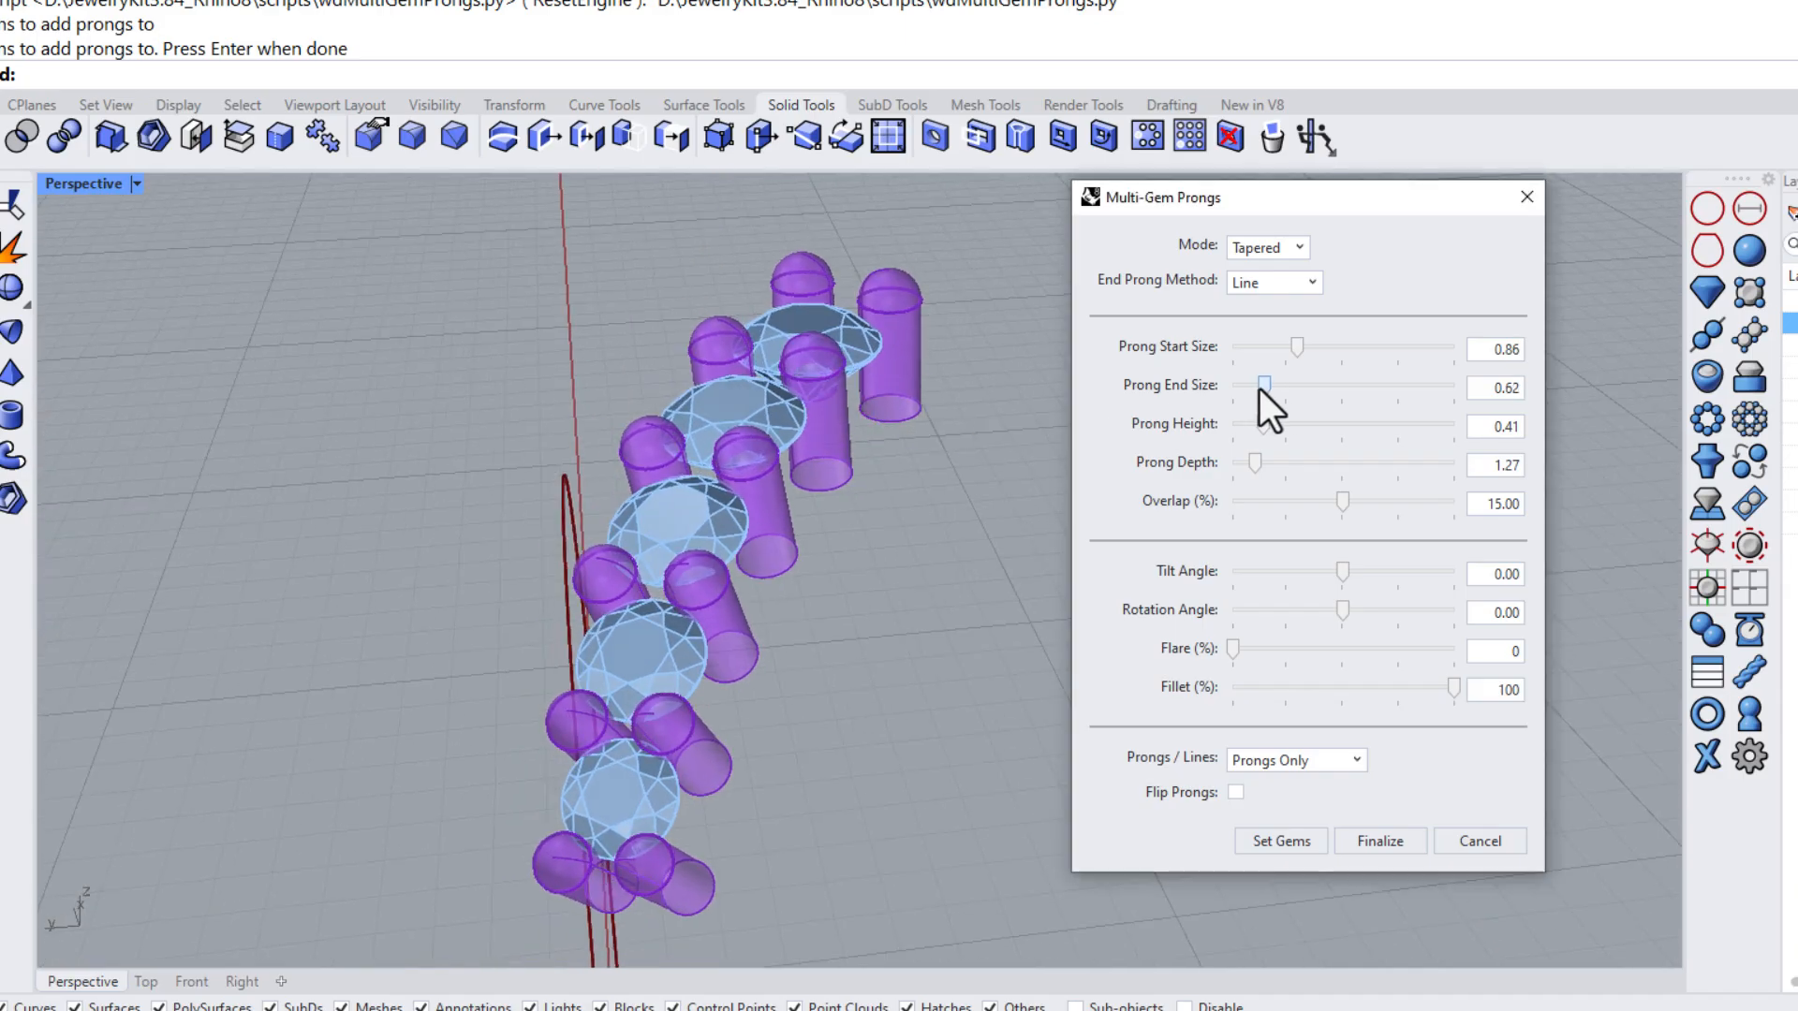
right_drag(871, 385, 841, 409)
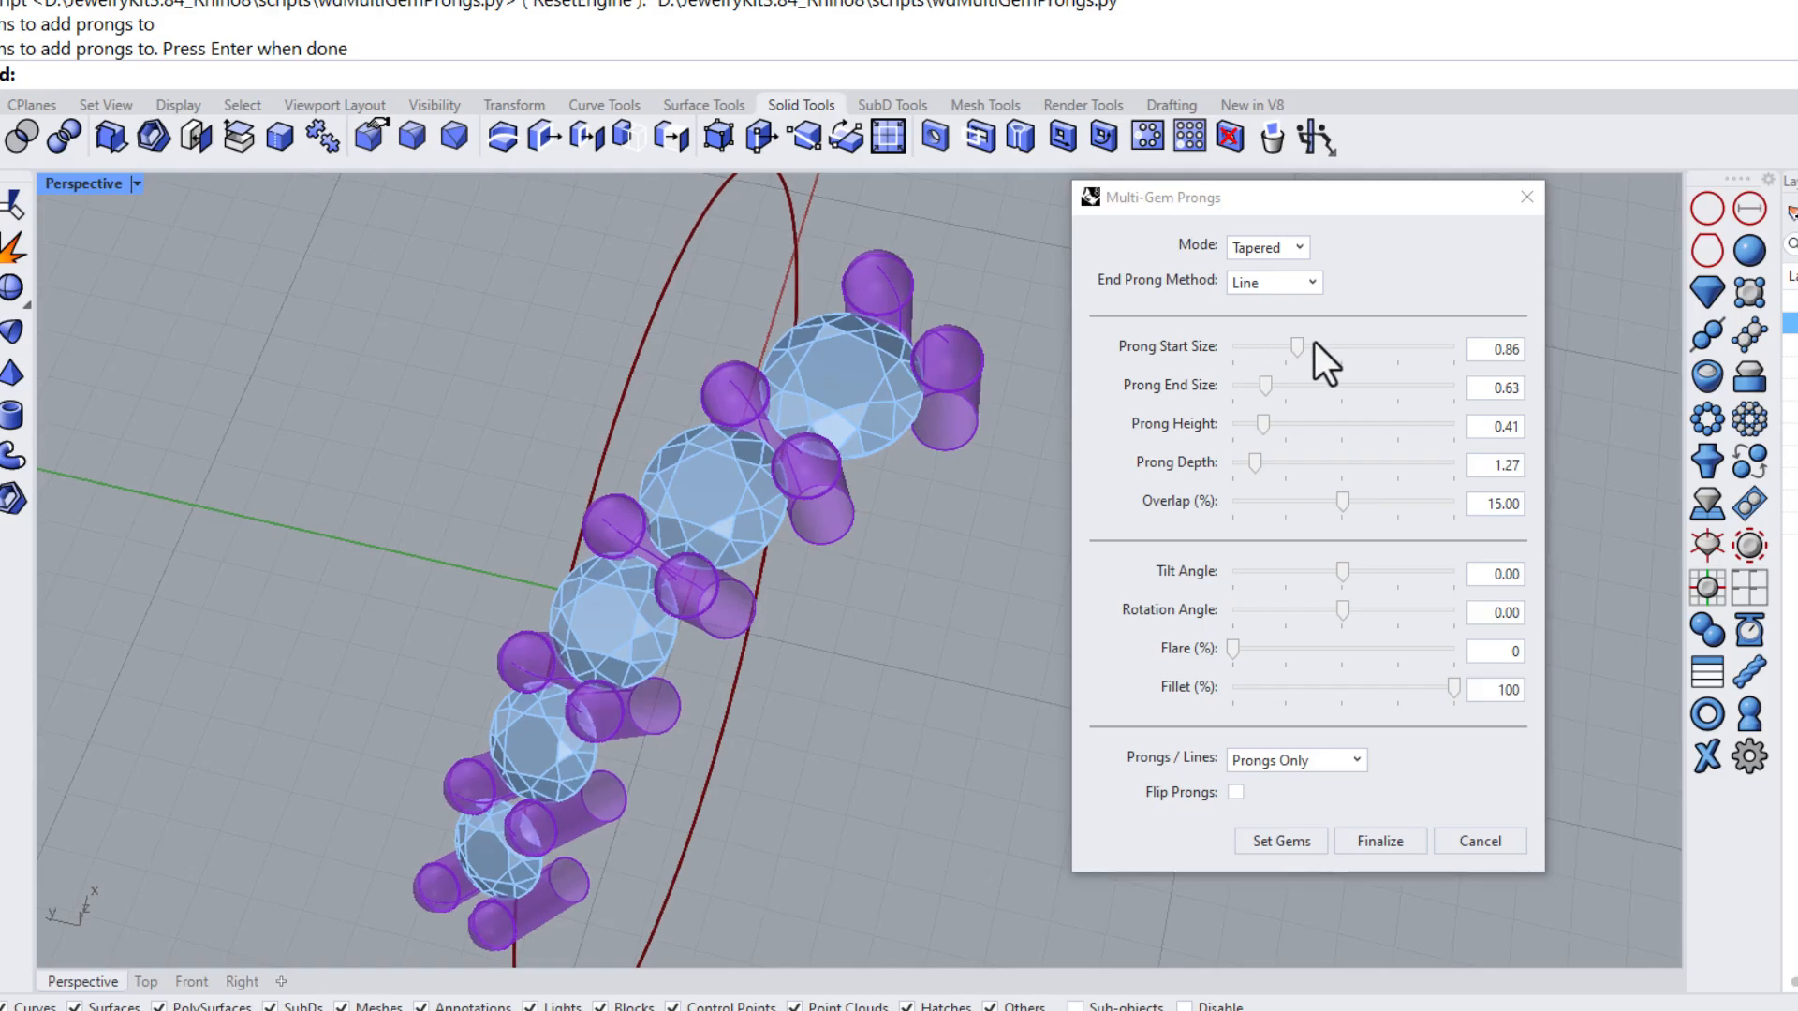
Set the Prong Start Size to about 0.78 and finalize the tapered prongs
drag(1297, 346, 1285, 346)
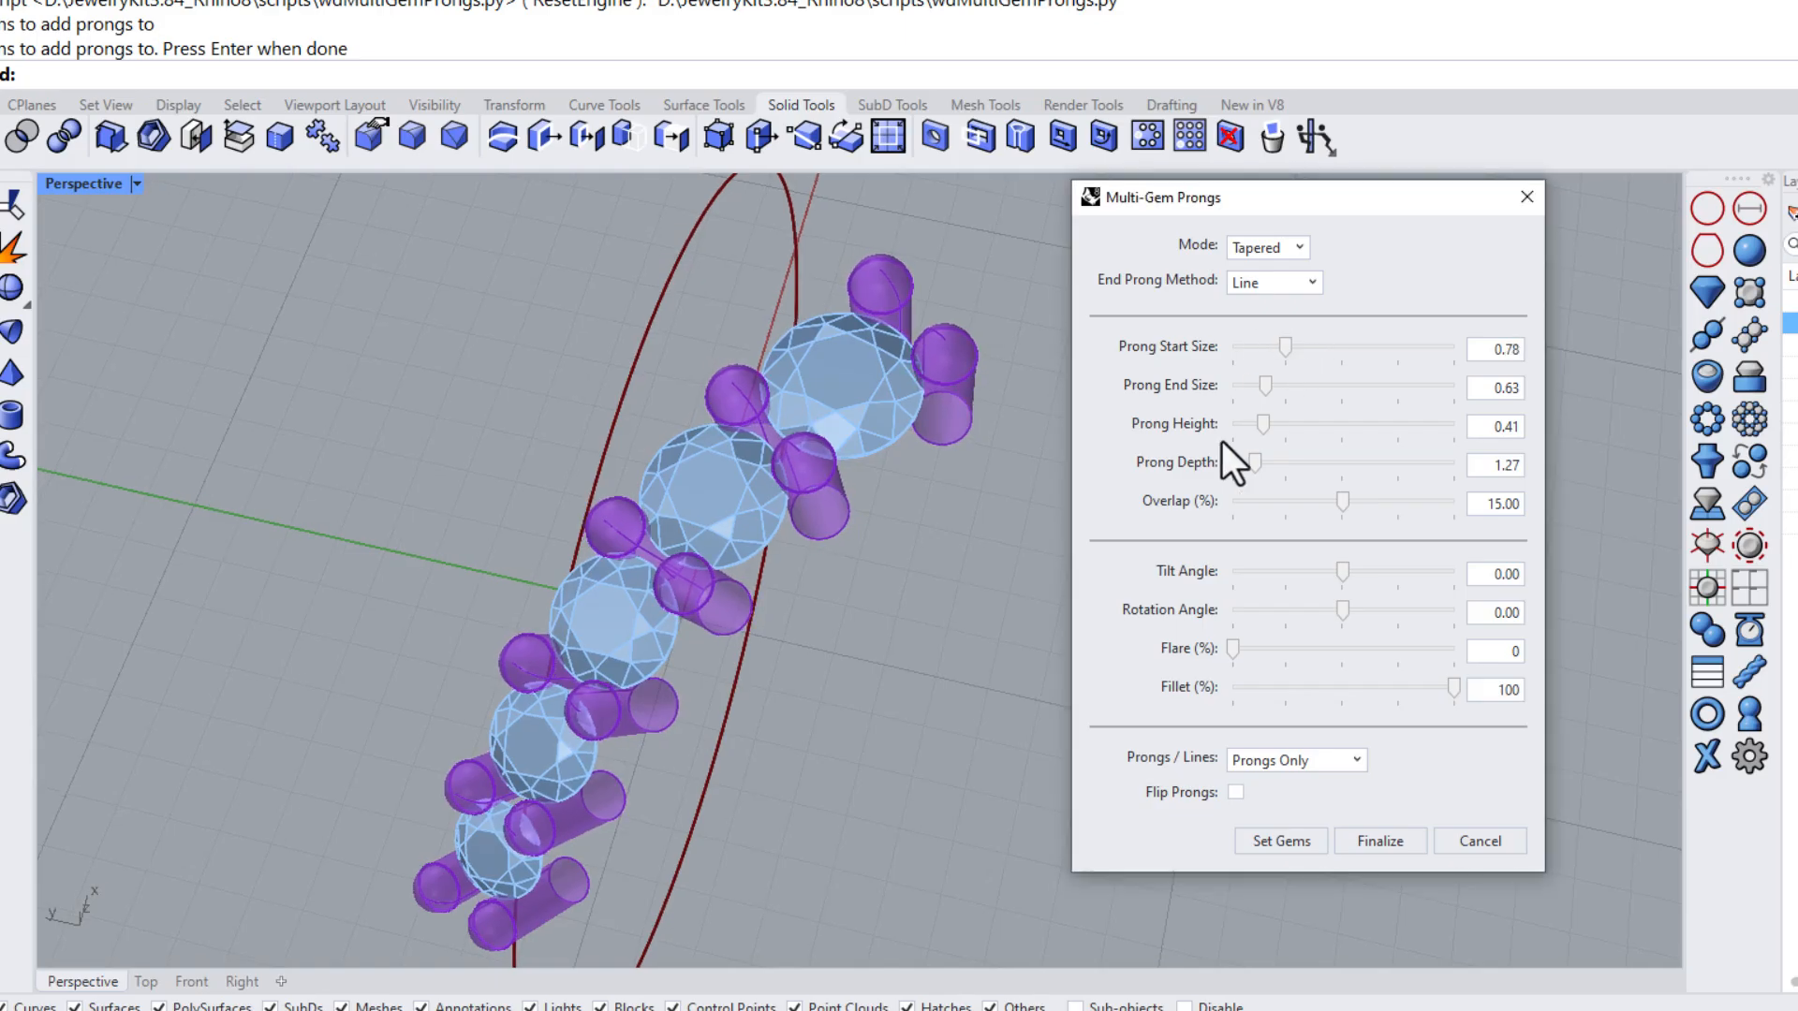
click(1398, 847)
right_drag(1107, 702, 787, 528)
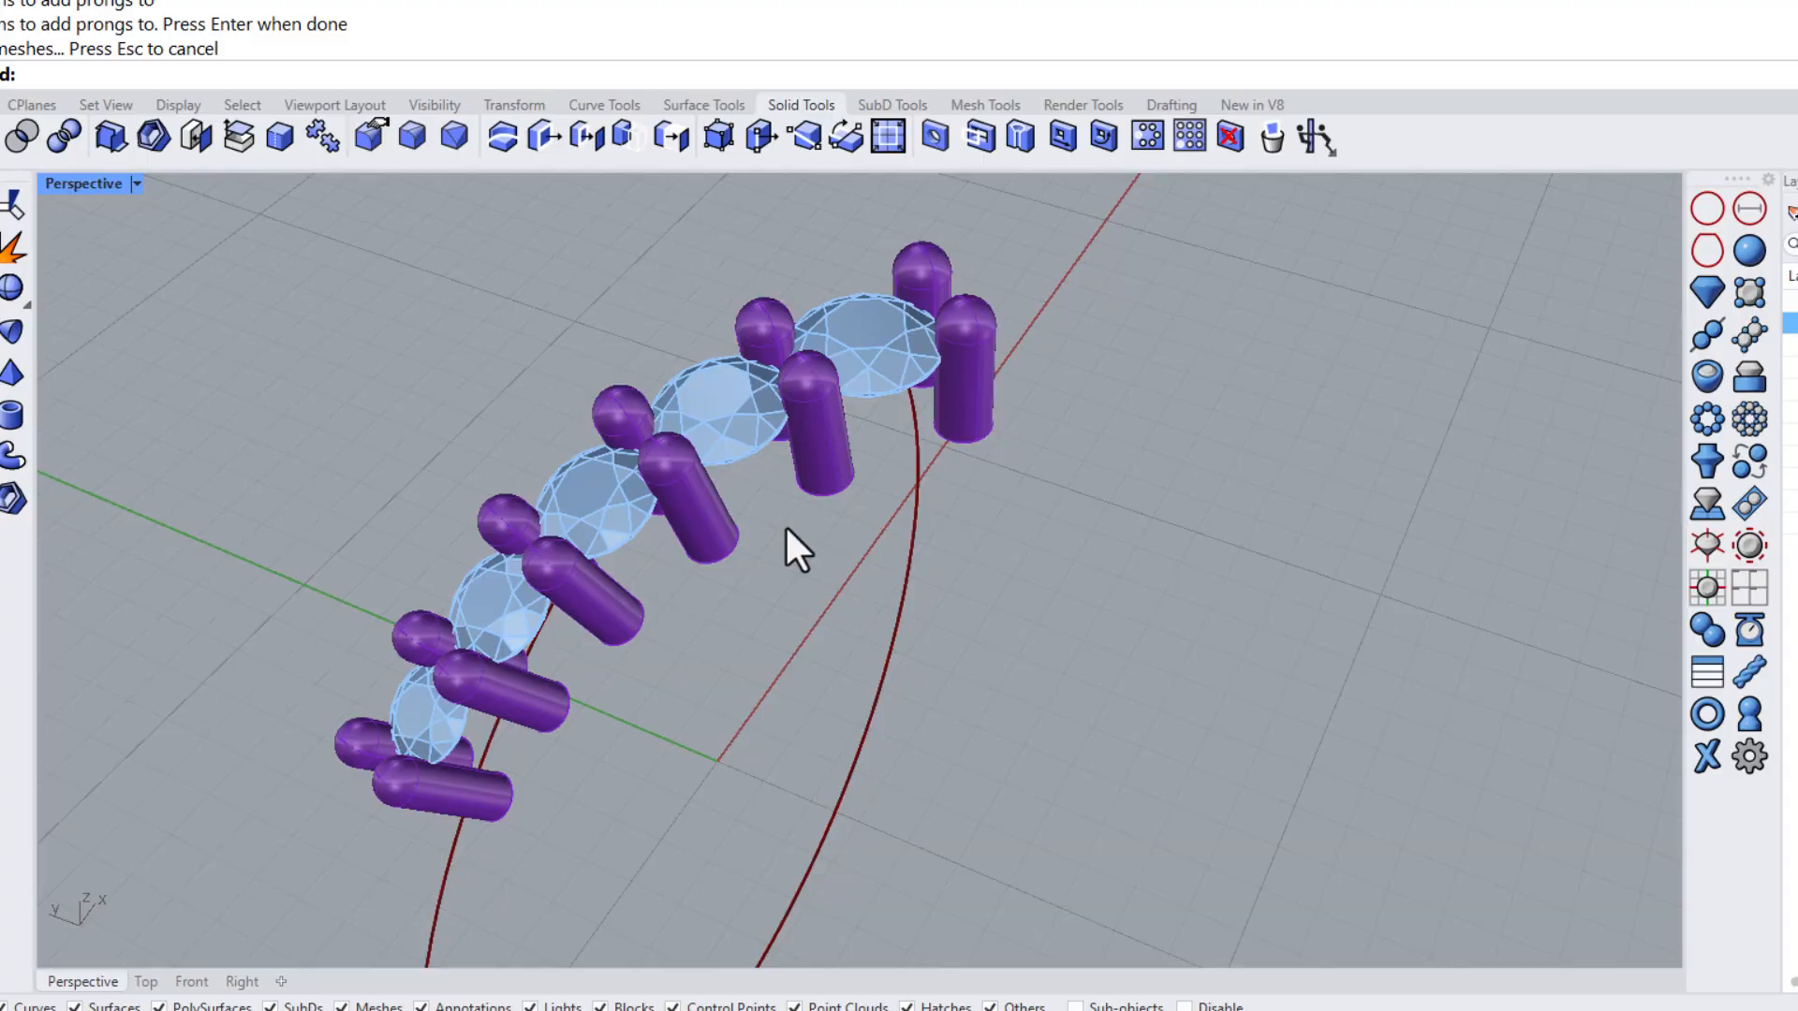
Rerun Multi-Gem Prongs and switch the Mode to List
right_click(824, 598)
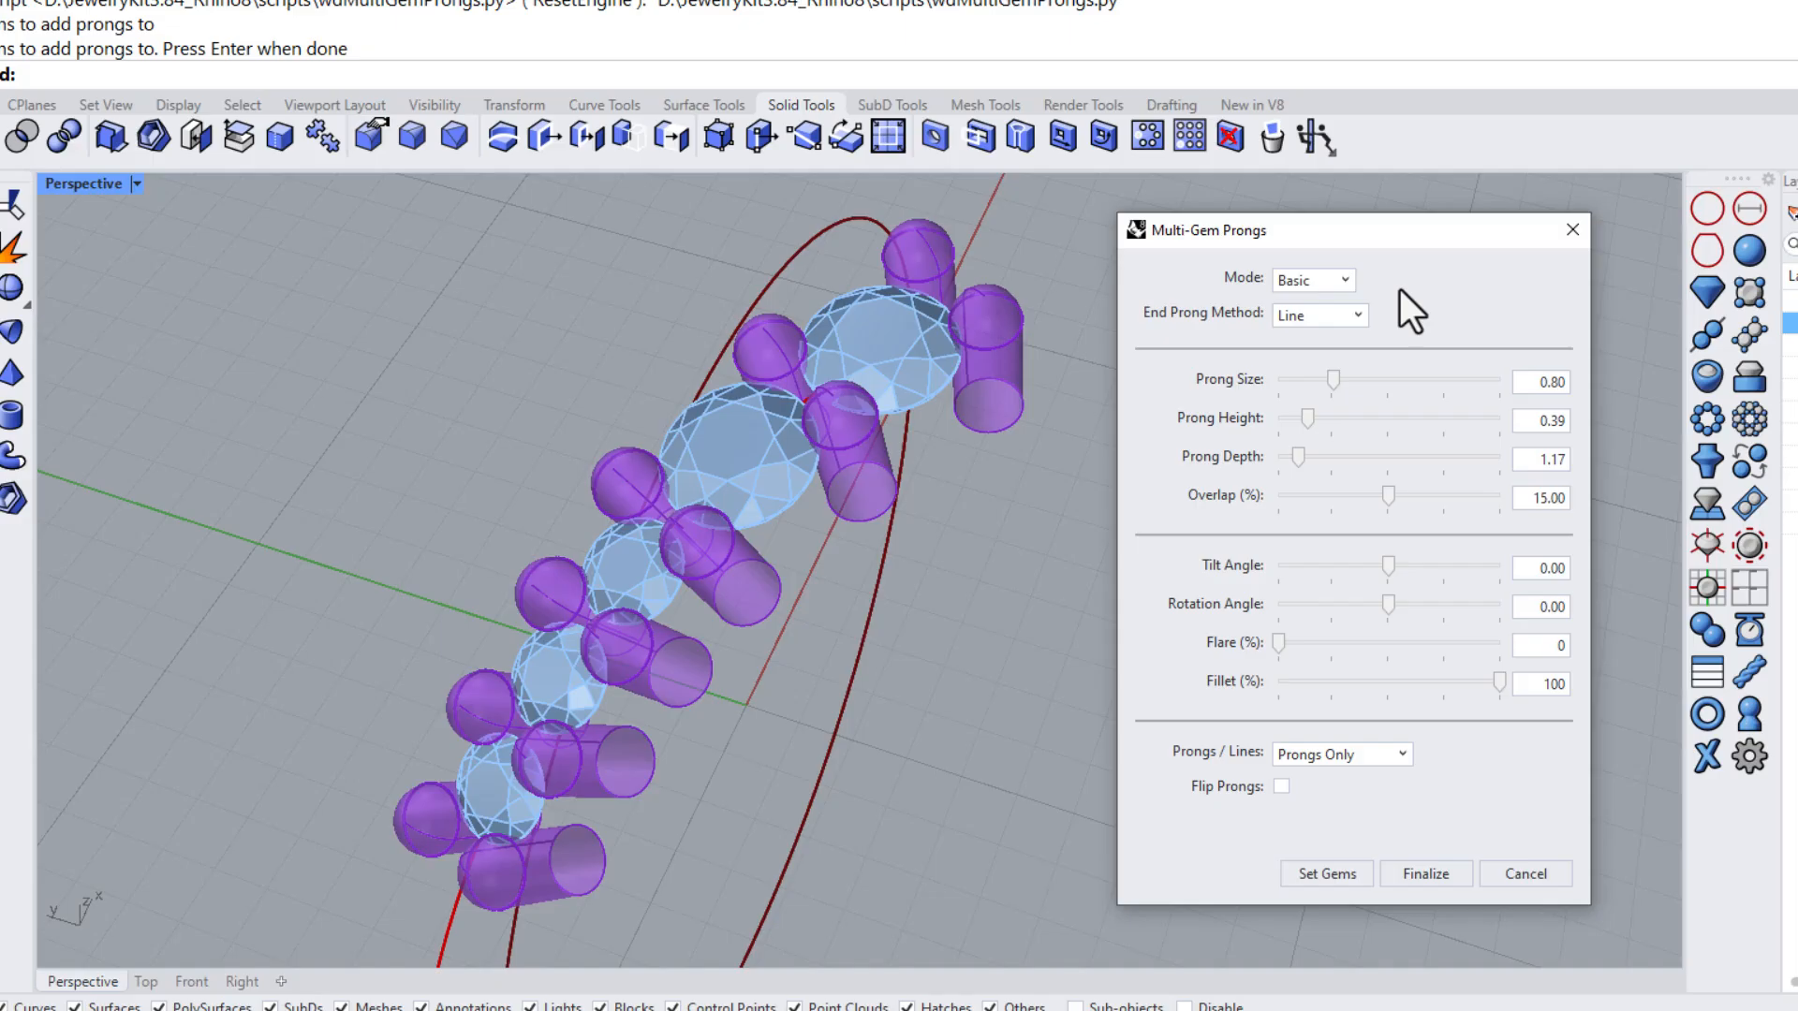
click(1342, 283)
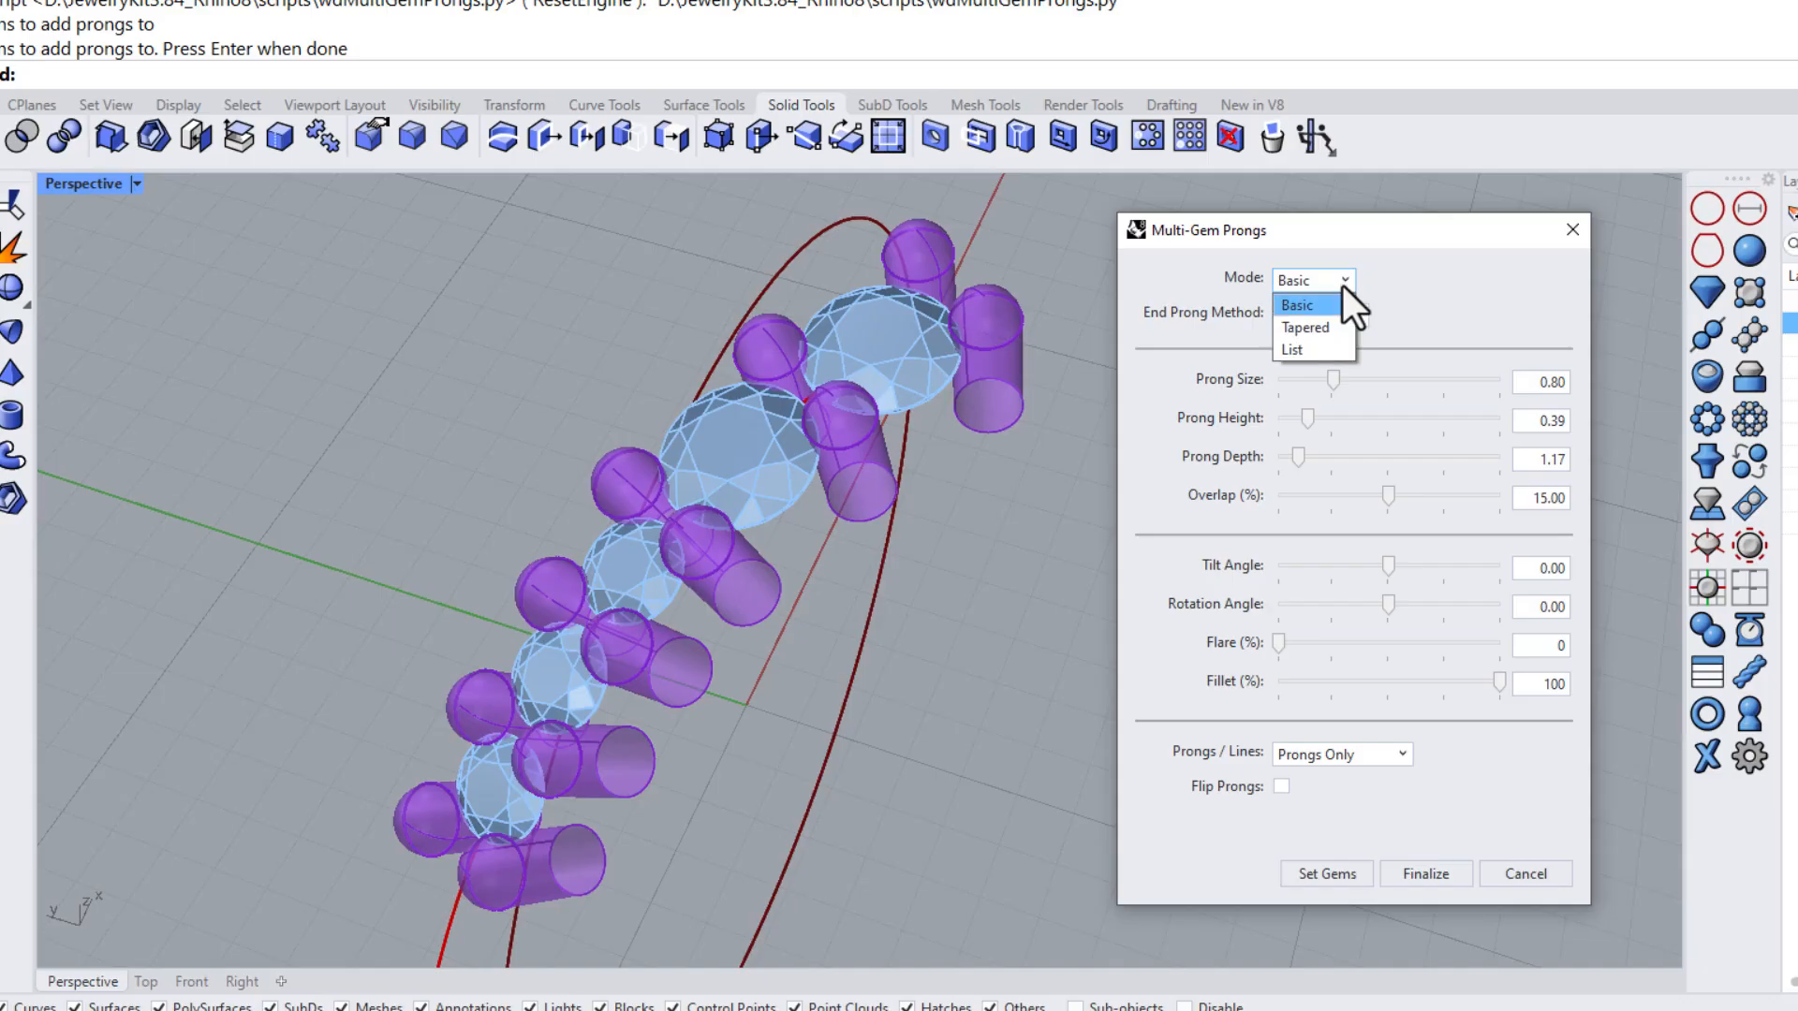
click(1305, 347)
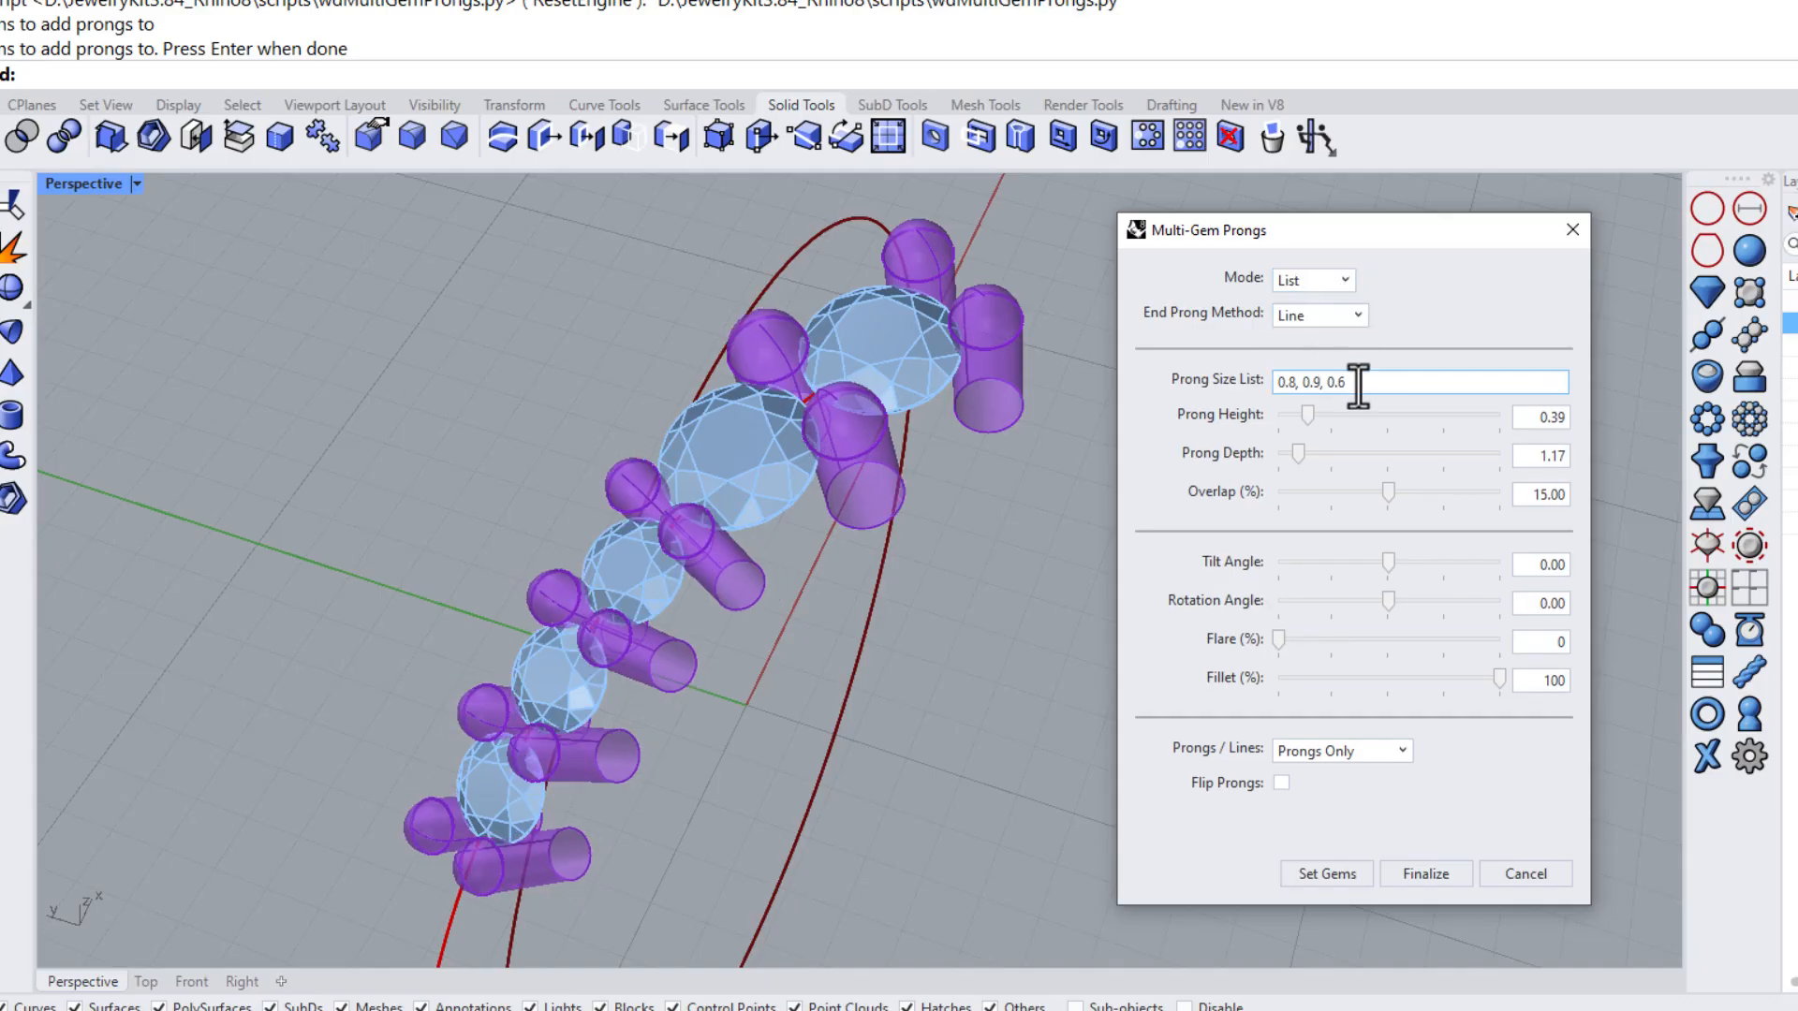
Enter the prong size list 0.8, 0.8, 0.8, 0.7 and finalize the prongs
drag(1360, 383, 1273, 412)
text(0.8)
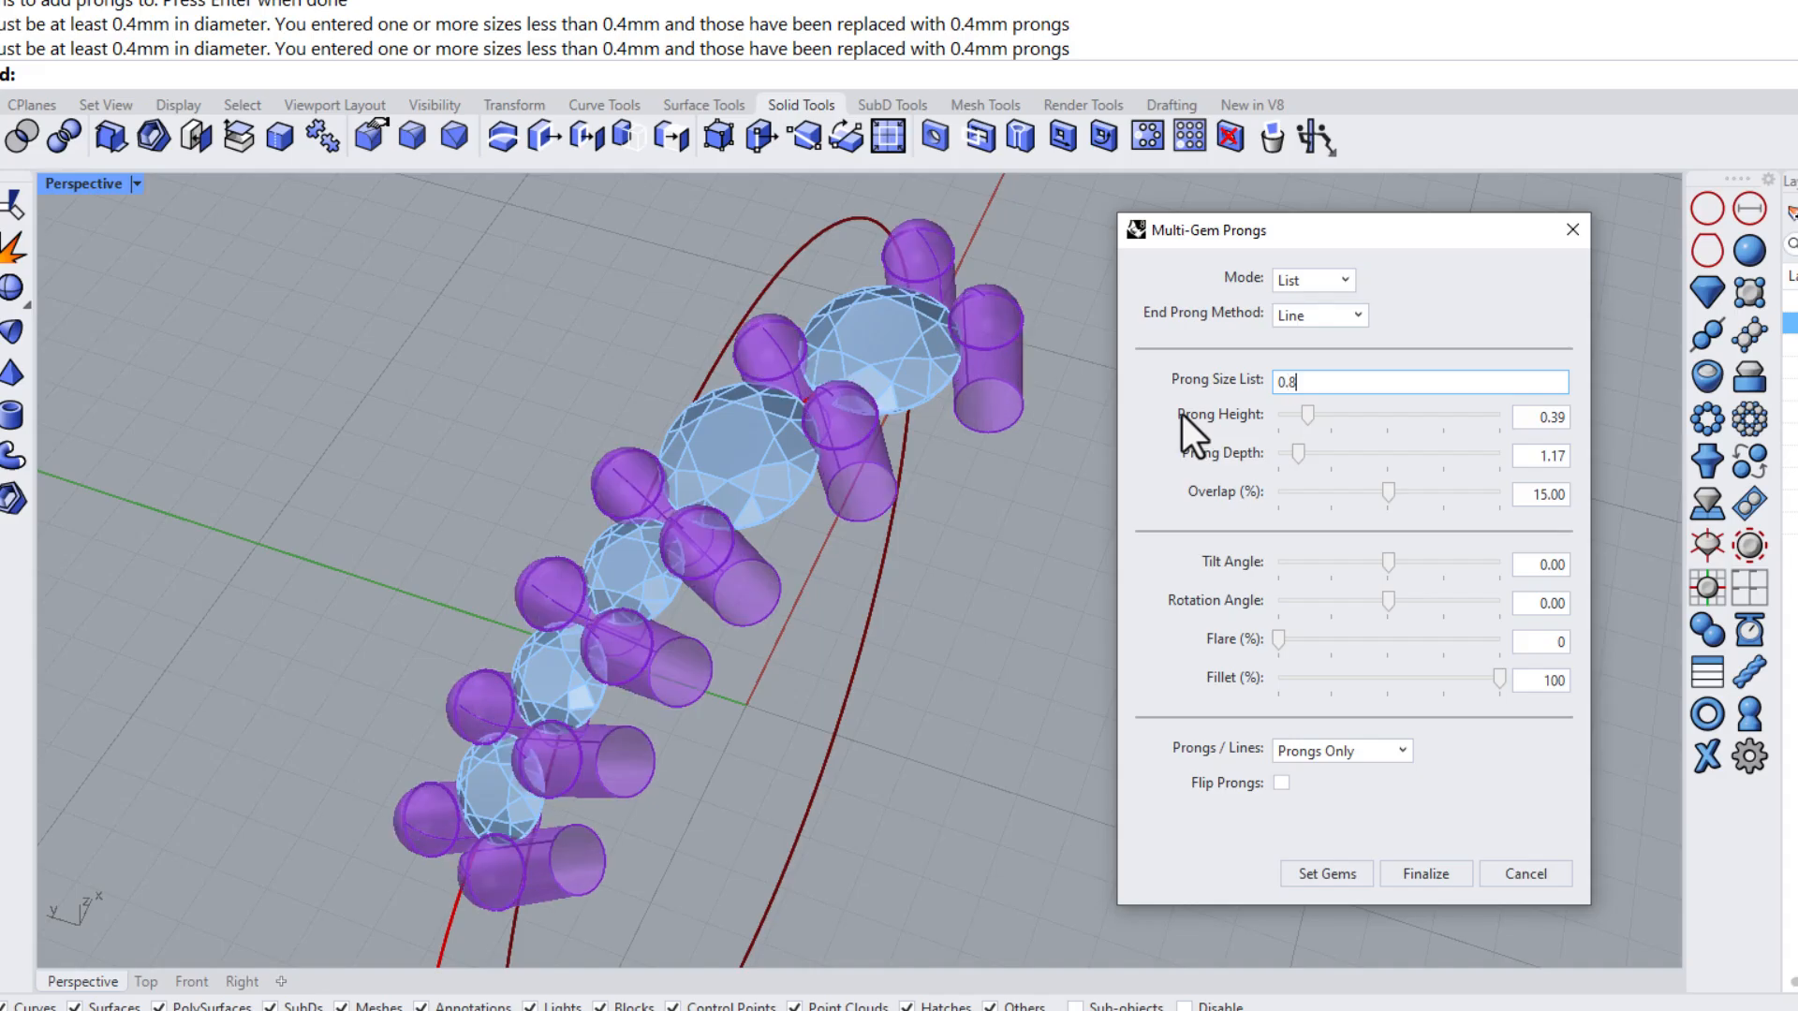
text(, 0.8)
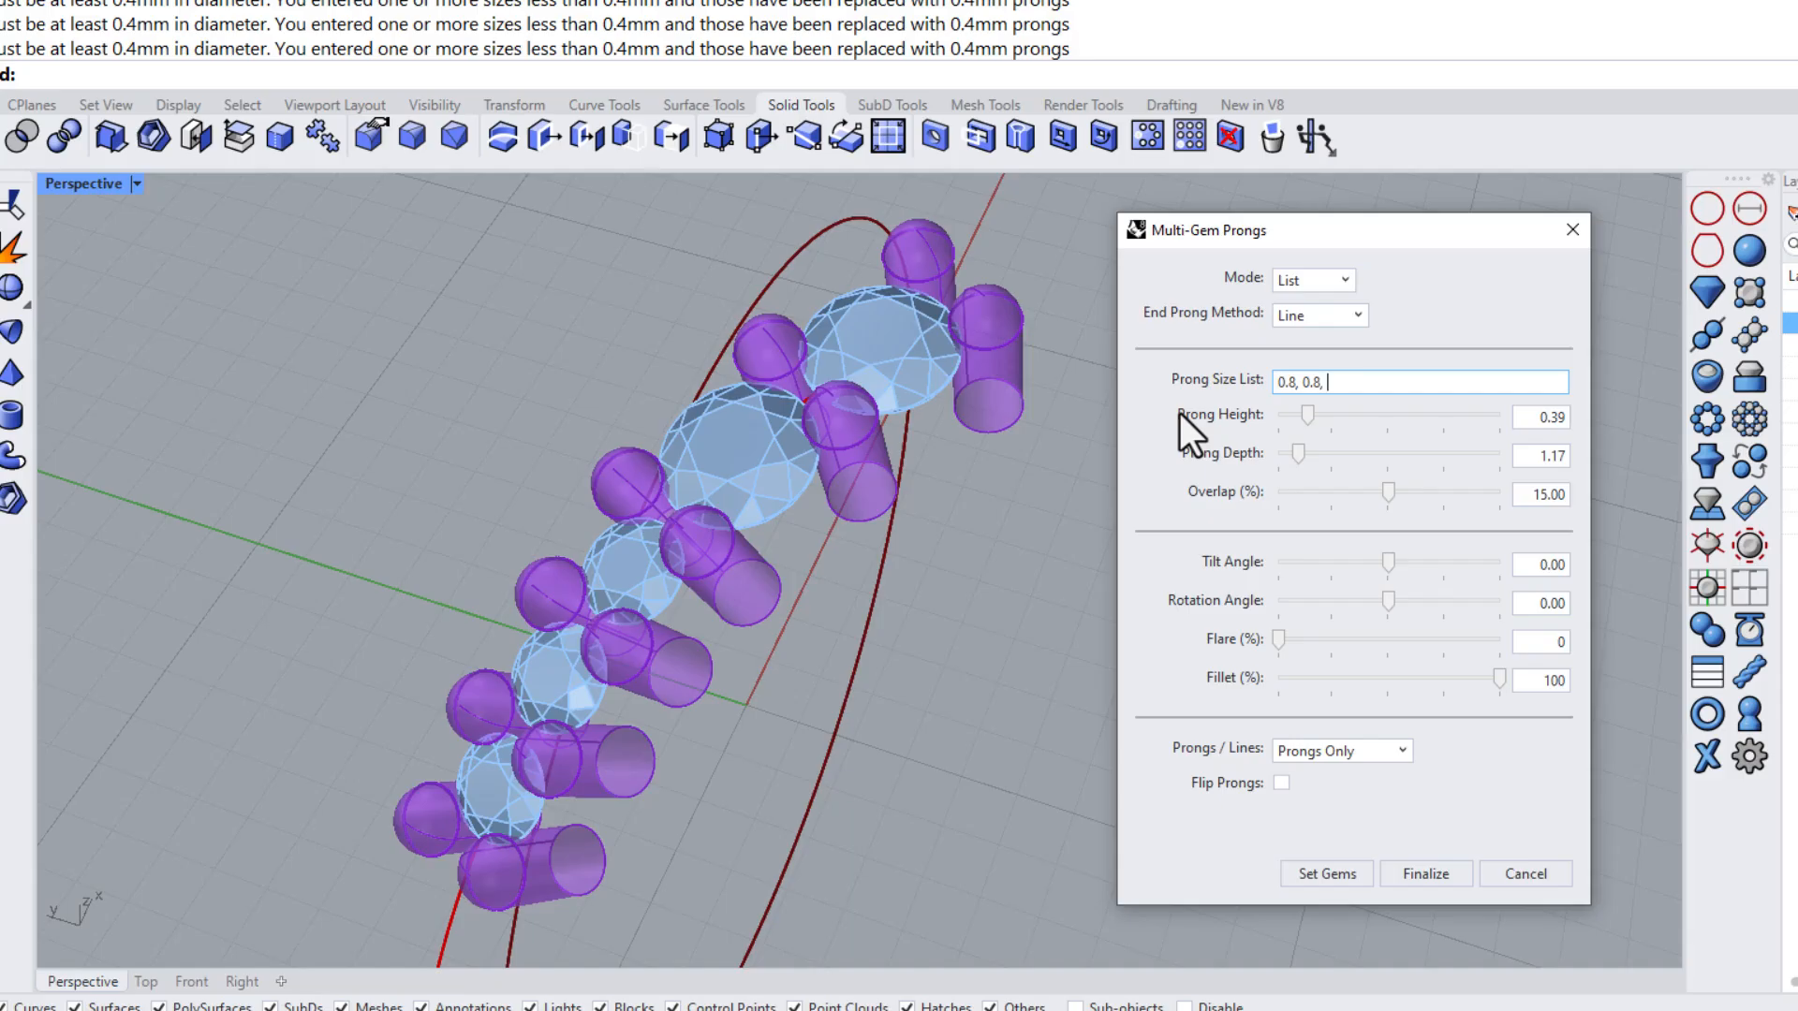
text(, 0.8, 0.7)
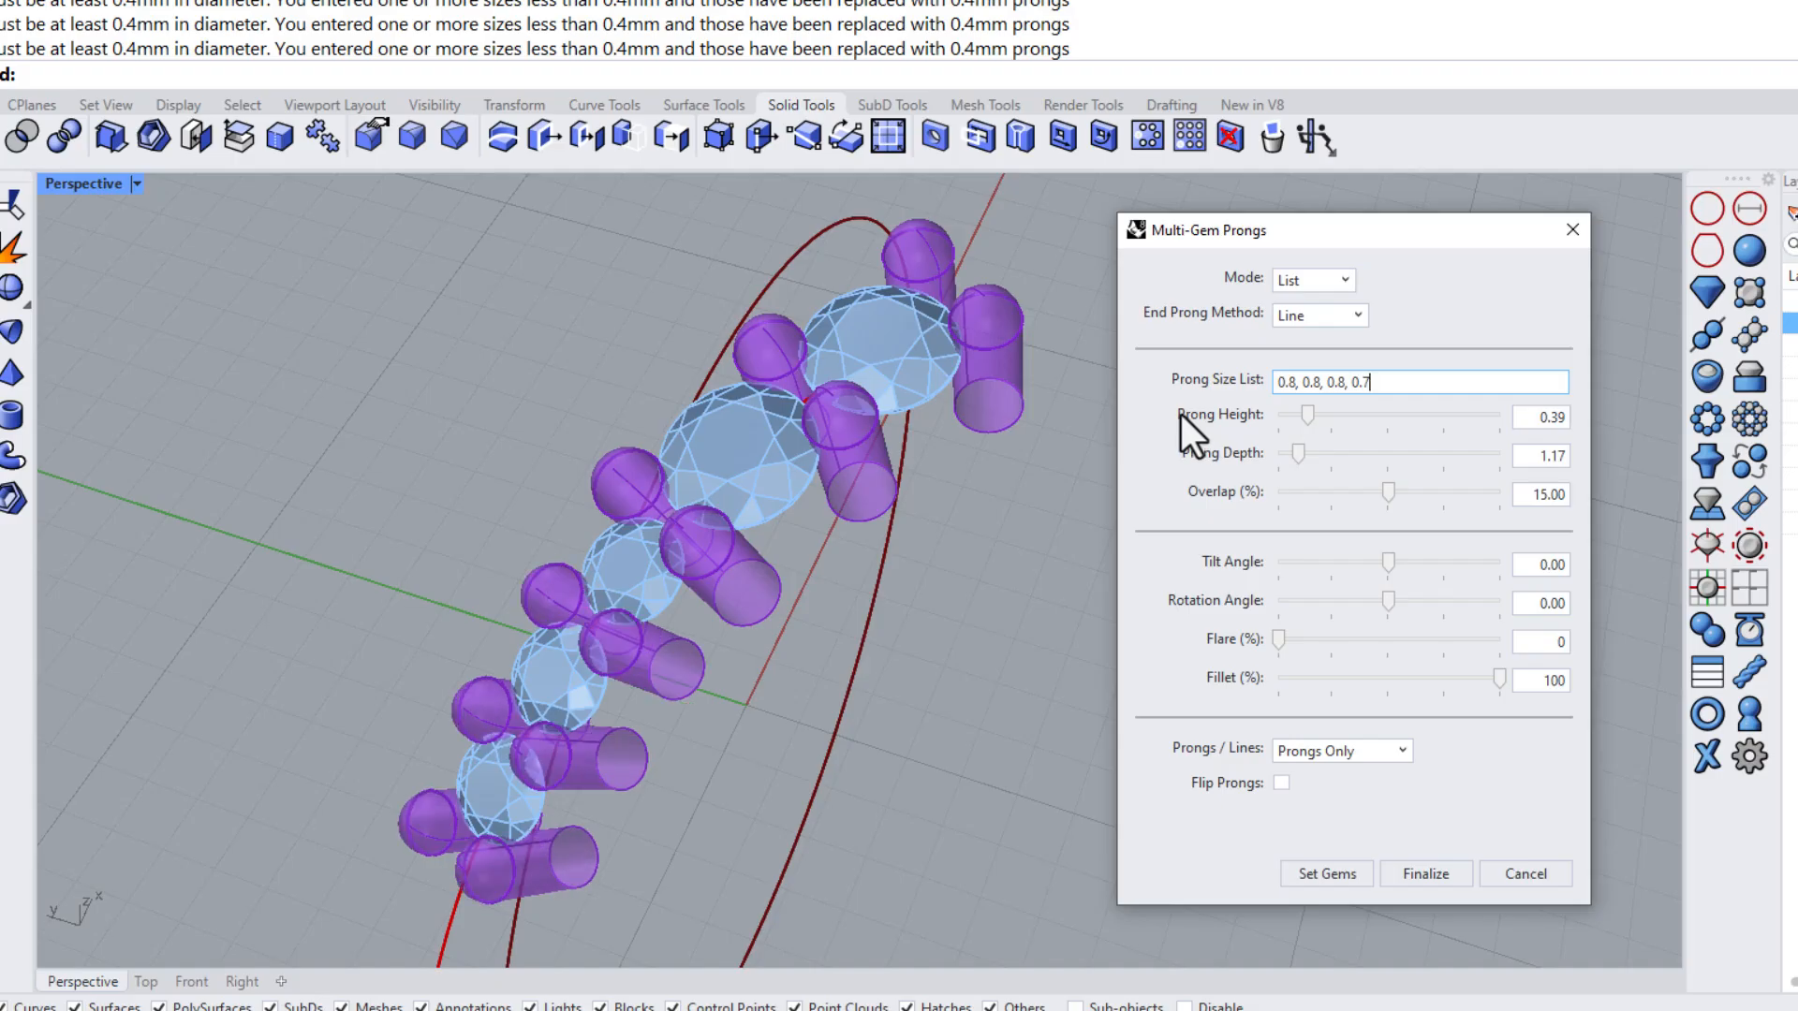
right_drag(908, 453, 929, 525)
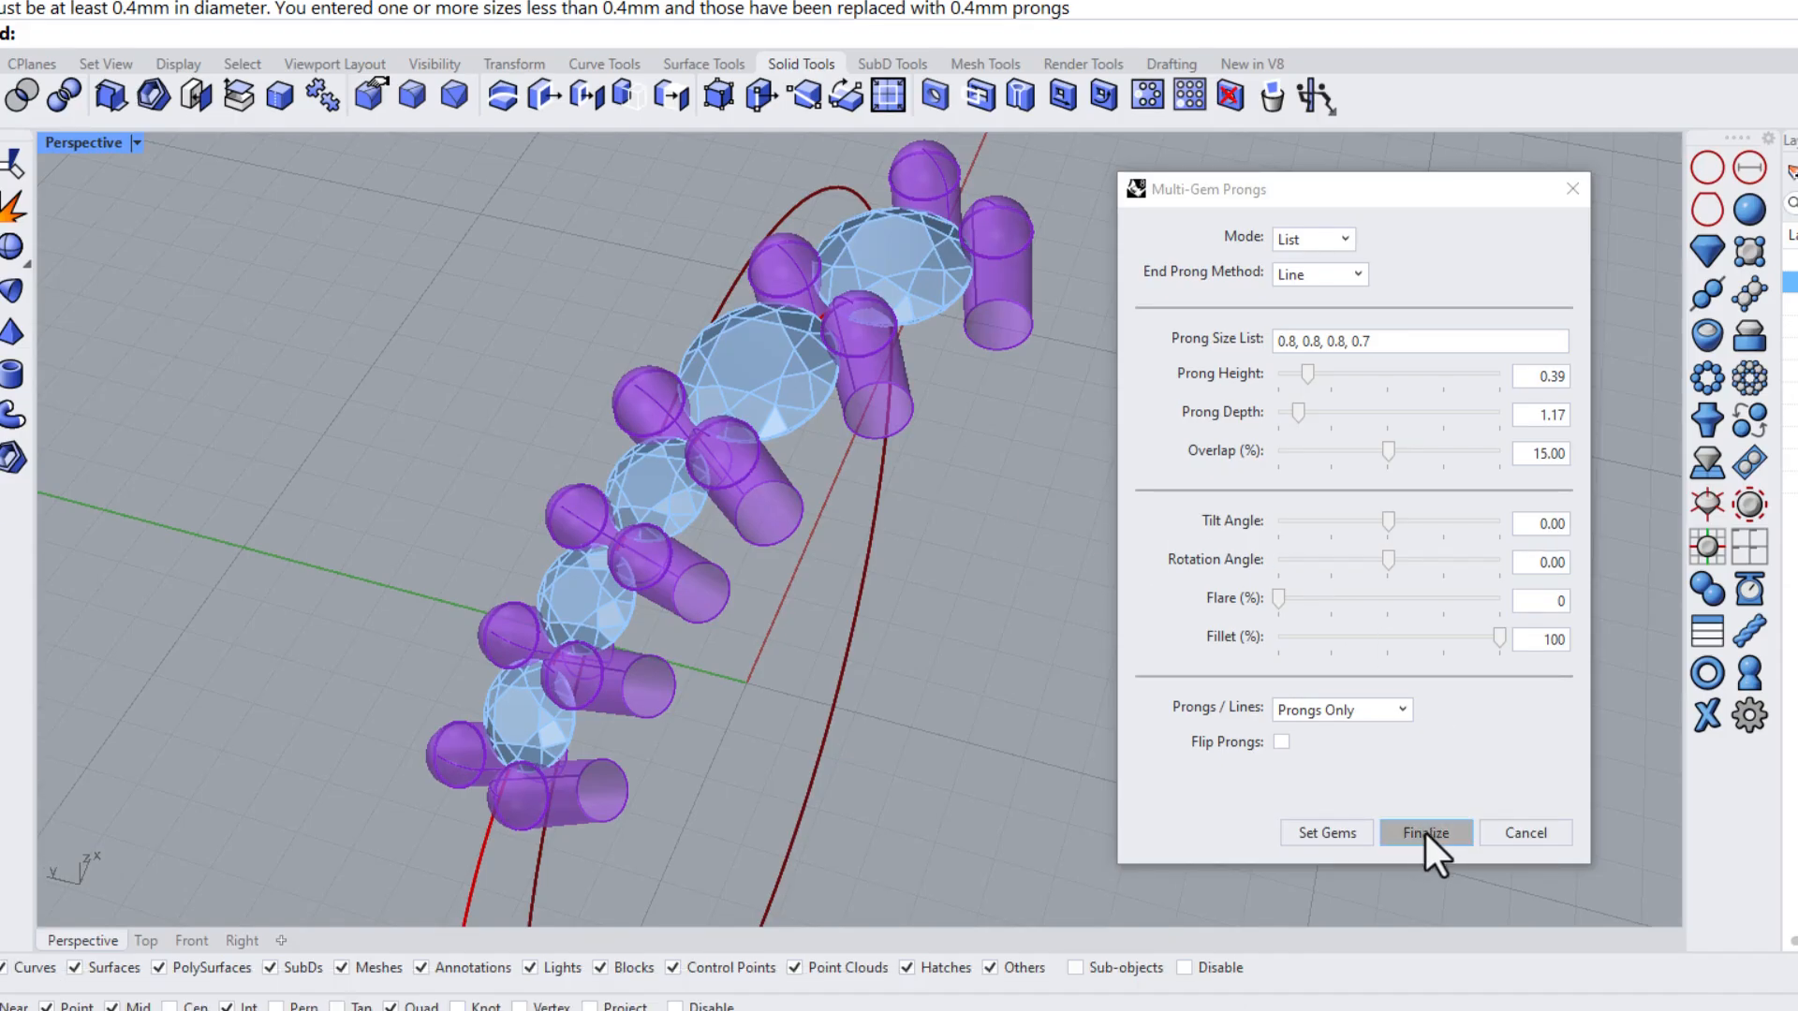
click(1425, 834)
Select and delete the finalized prongs
right_drag(1029, 561, 883, 502)
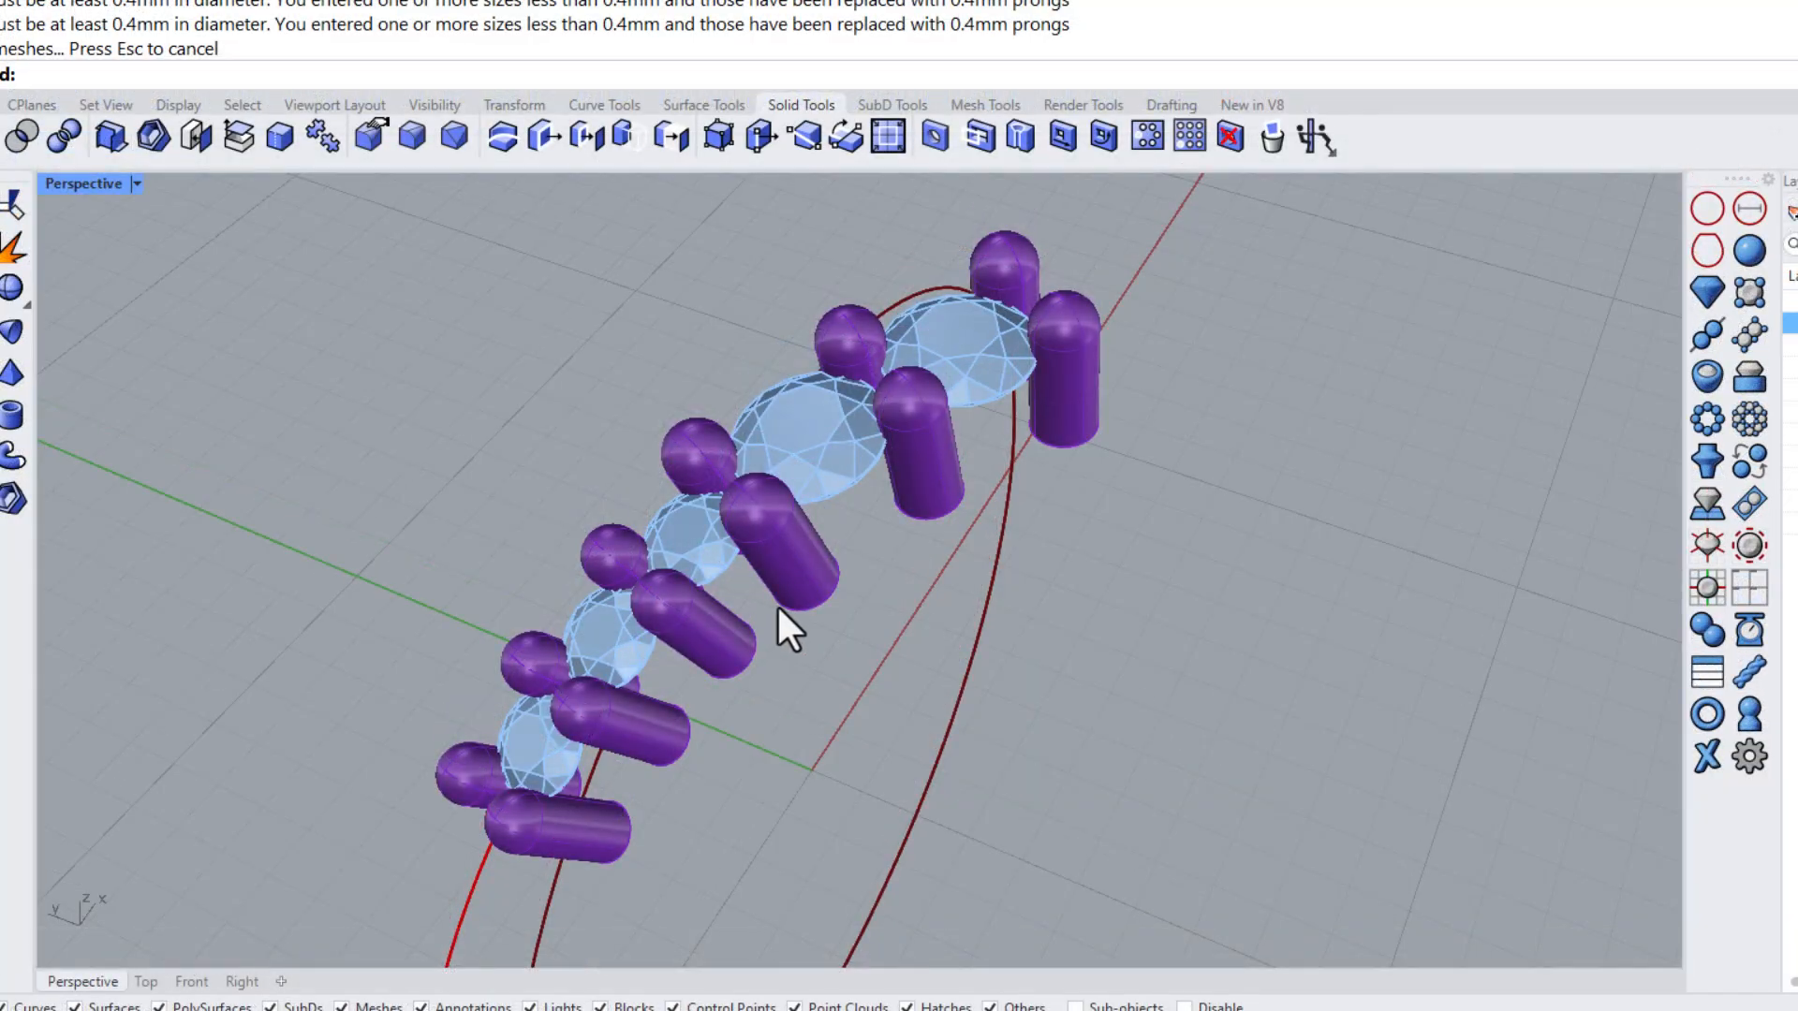
click(788, 599)
key(Delete)
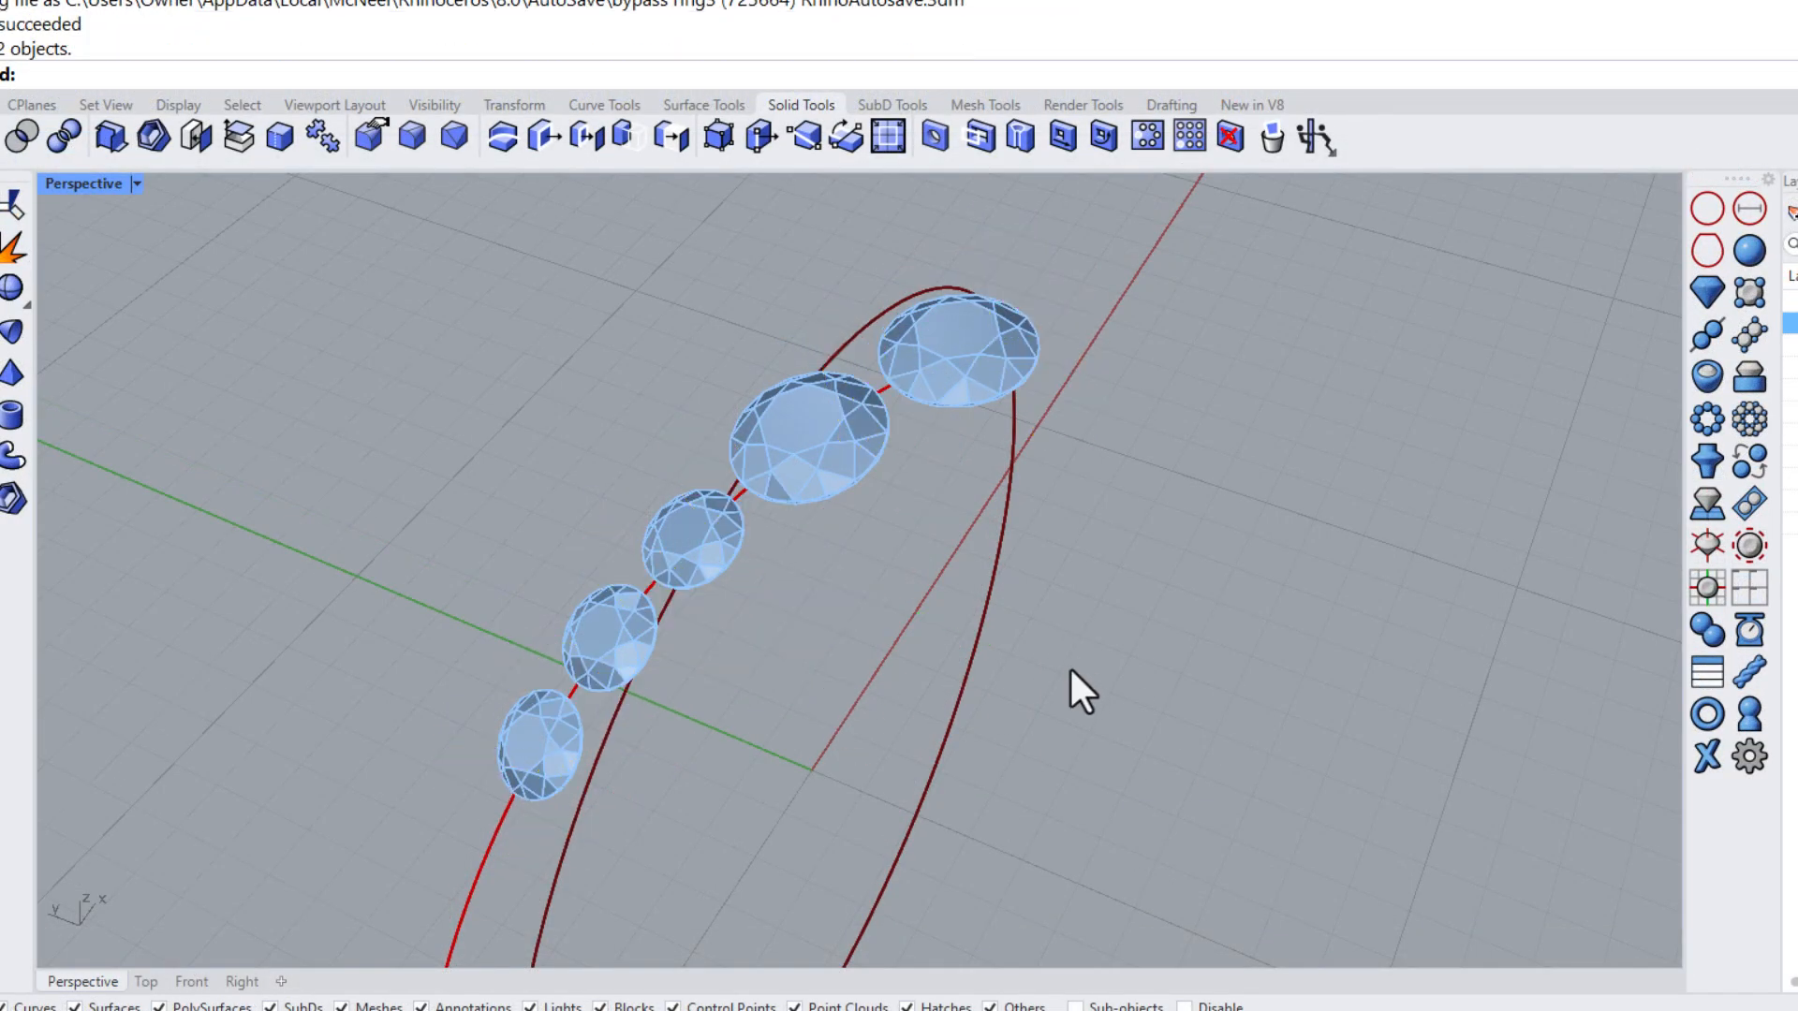
Start Multi-Gem Prongs again and set the gems by selecting the gem row
click(1749, 334)
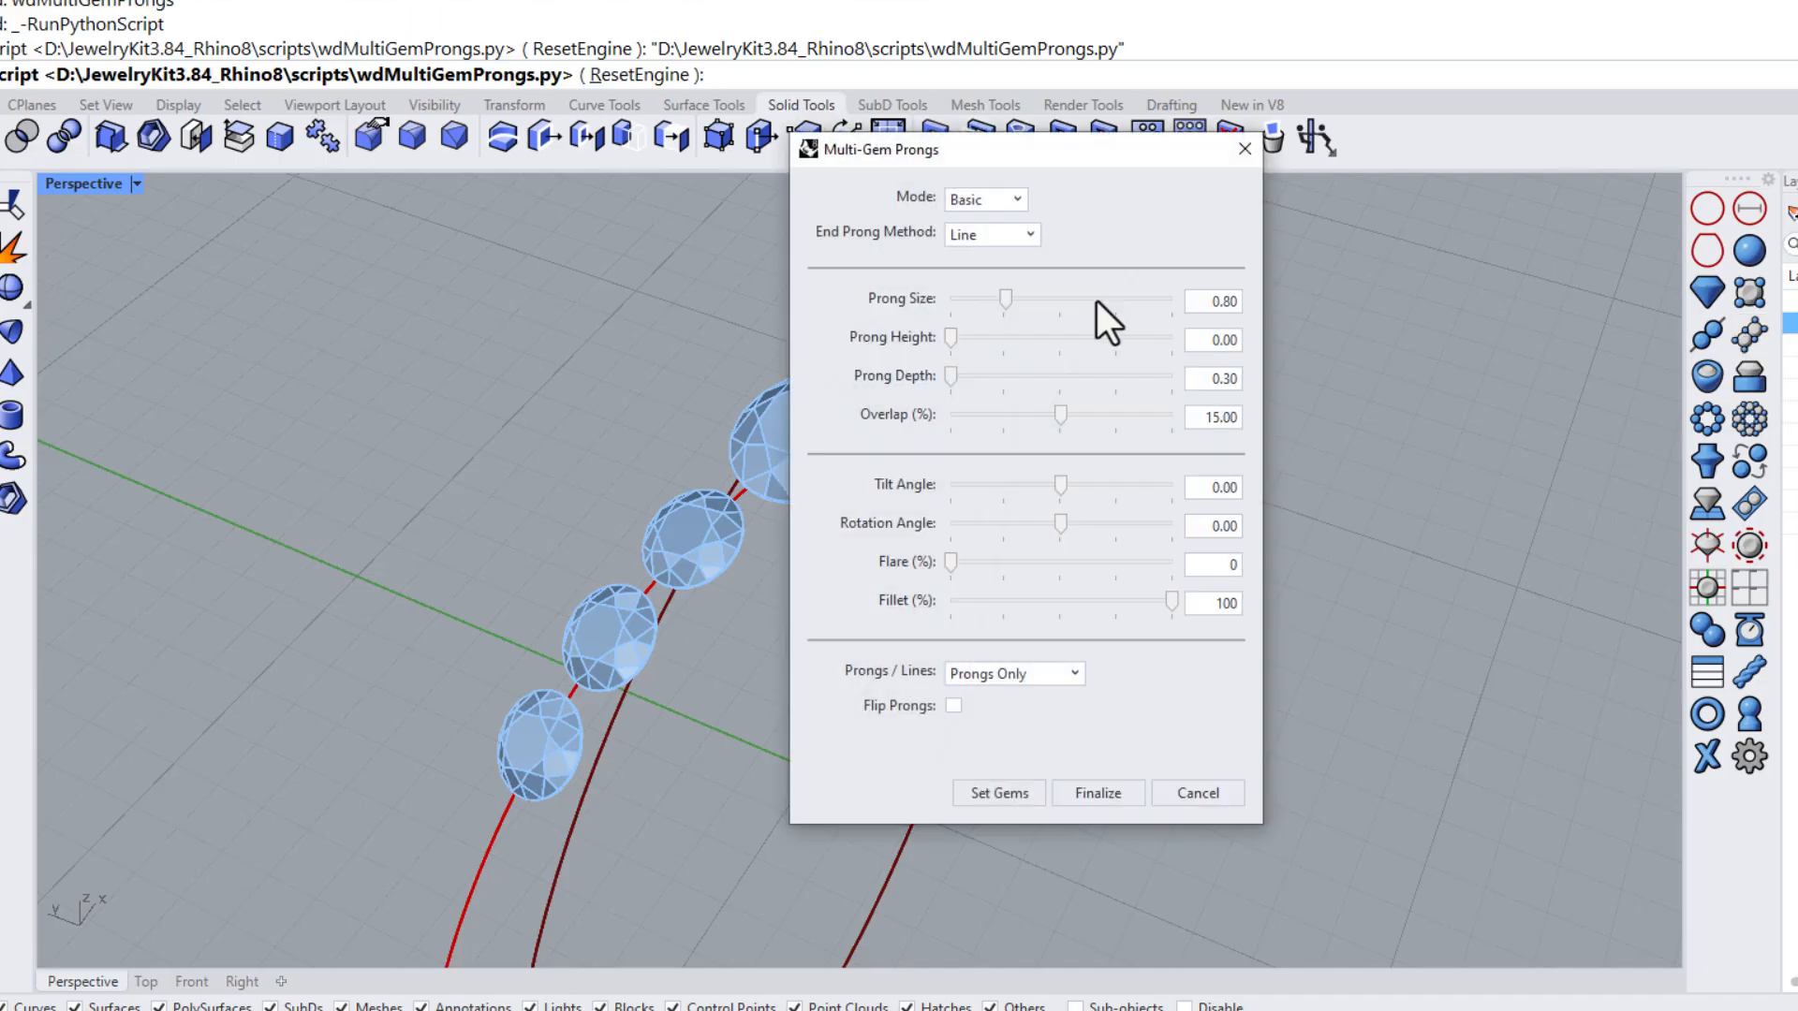
drag(987, 159, 1249, 216)
shift+right_drag(845, 456, 743, 427)
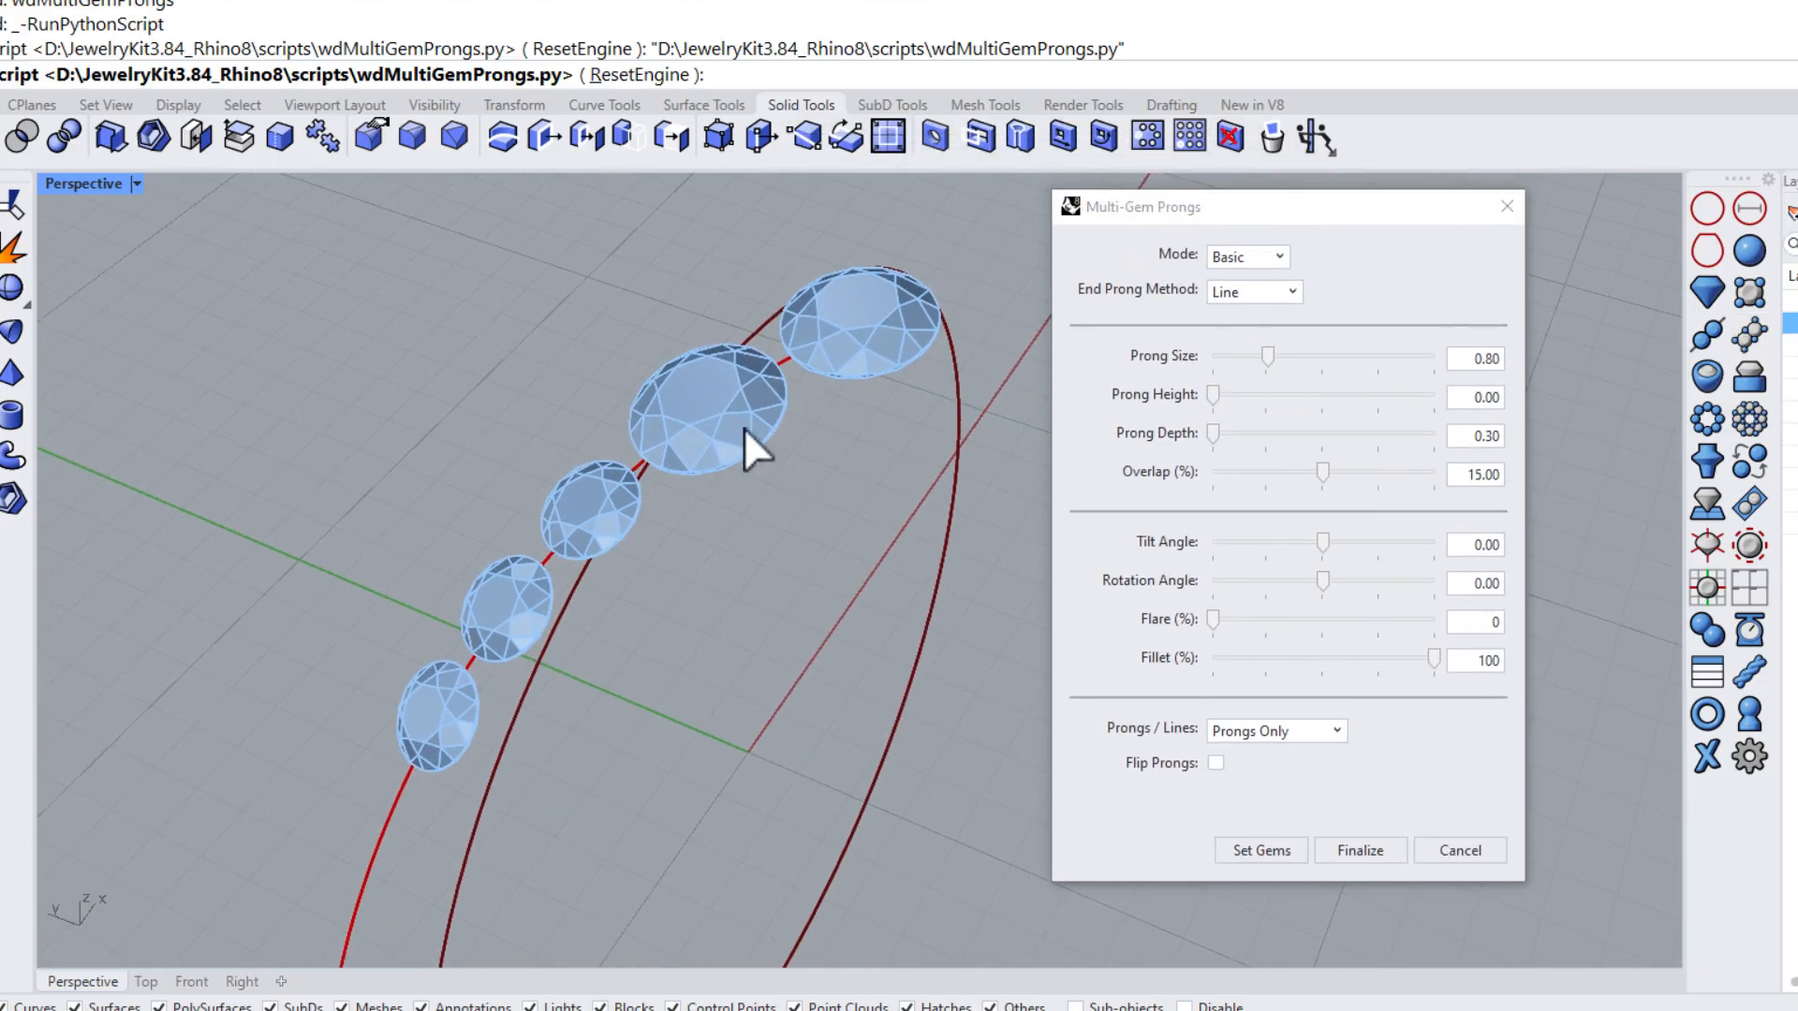
click(1242, 845)
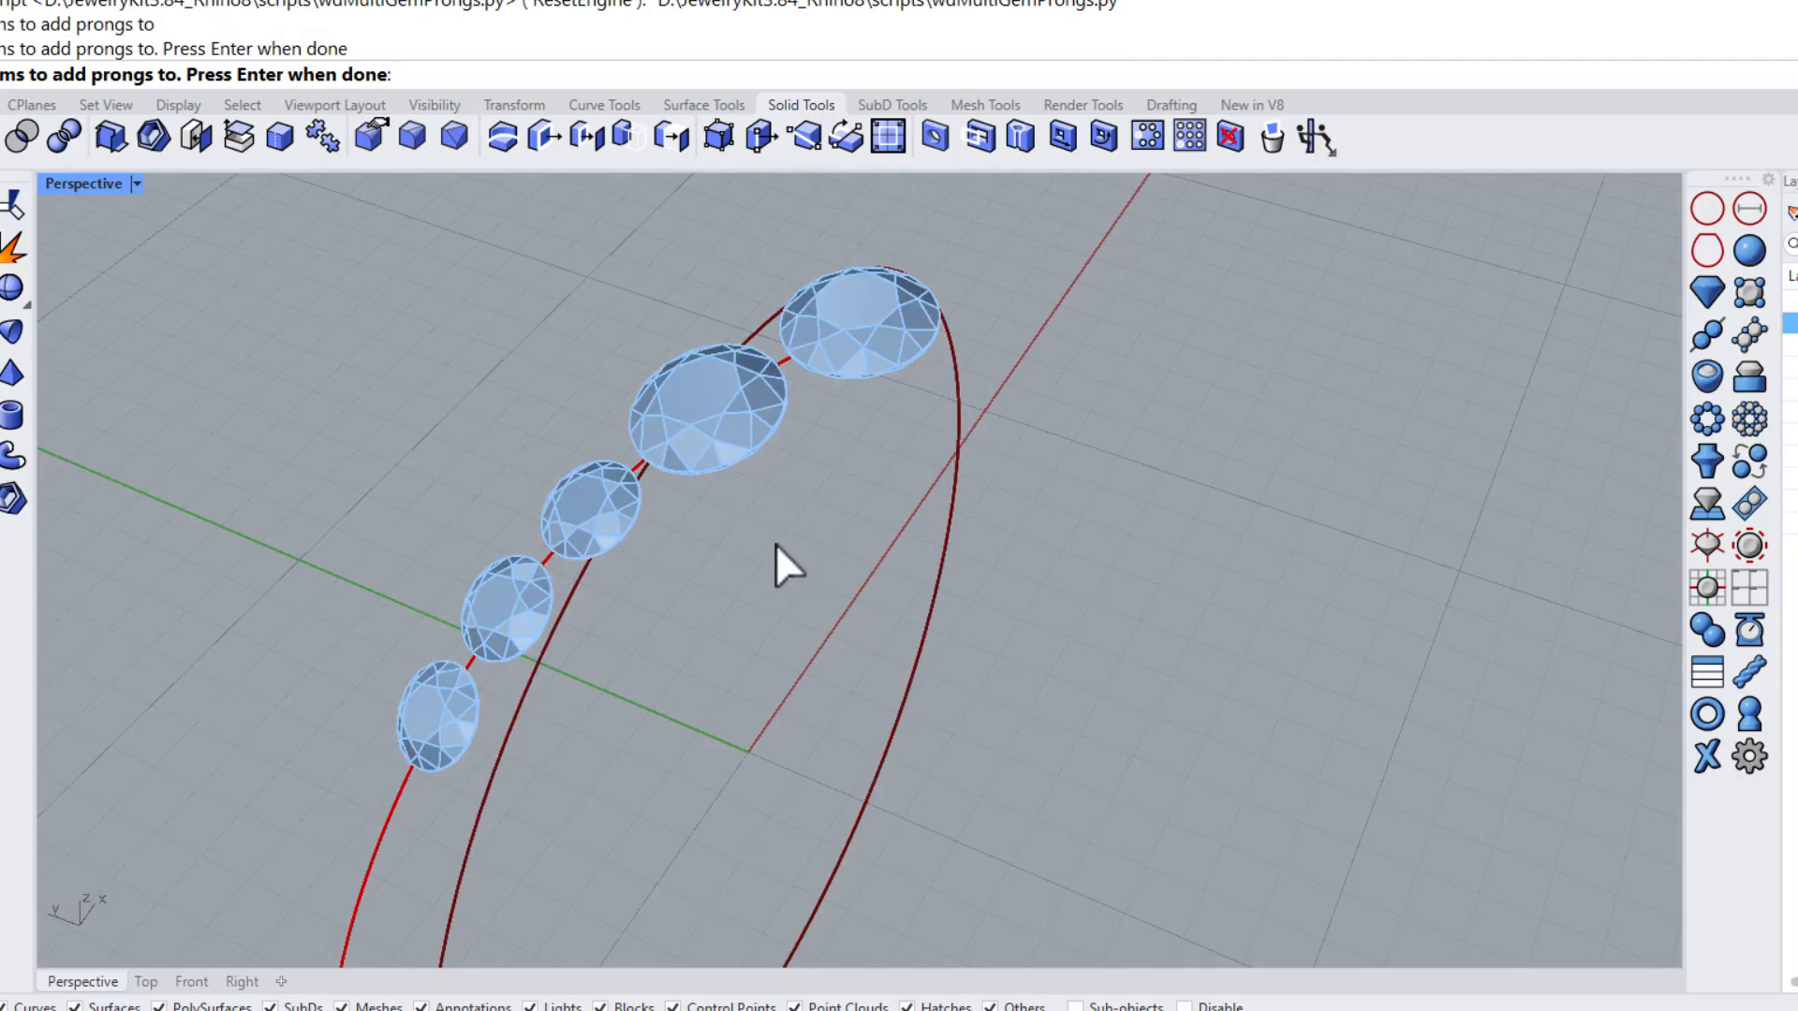
right_drag(790, 631, 699, 482)
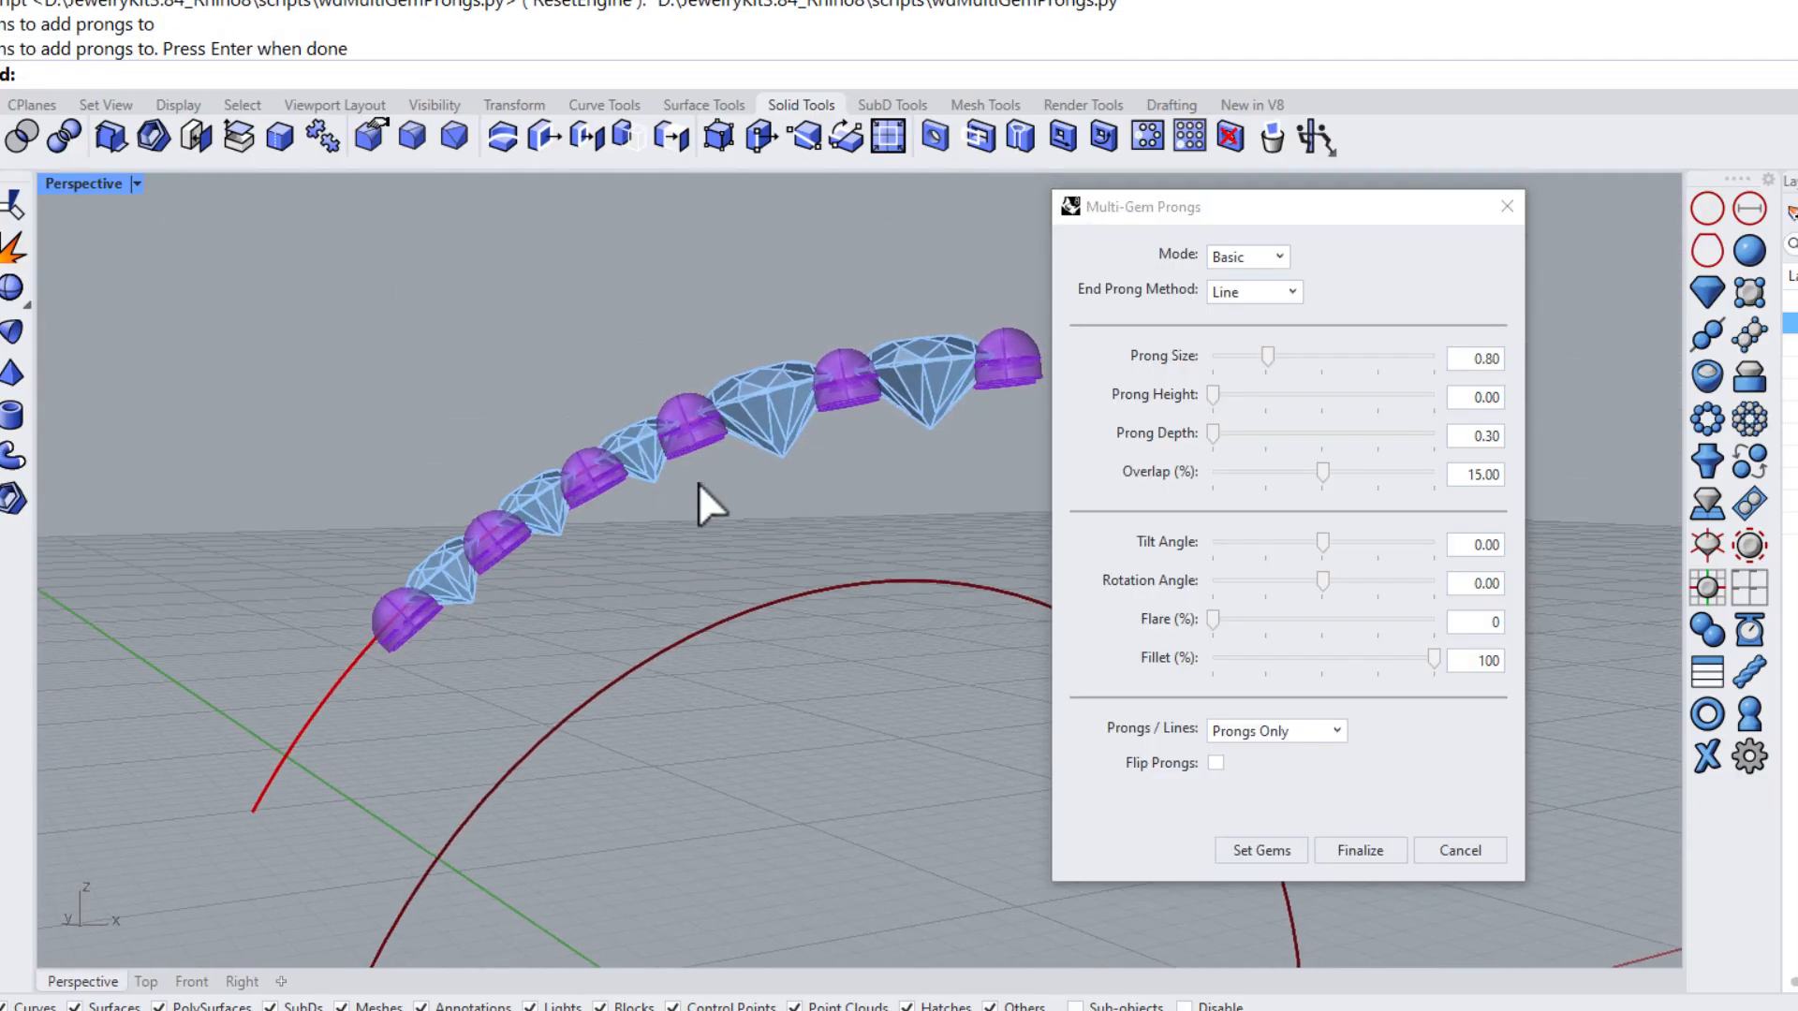
Set the Prong Height to about 0.38 and the Prong Depth to about 1.17
drag(1214, 397, 1232, 434)
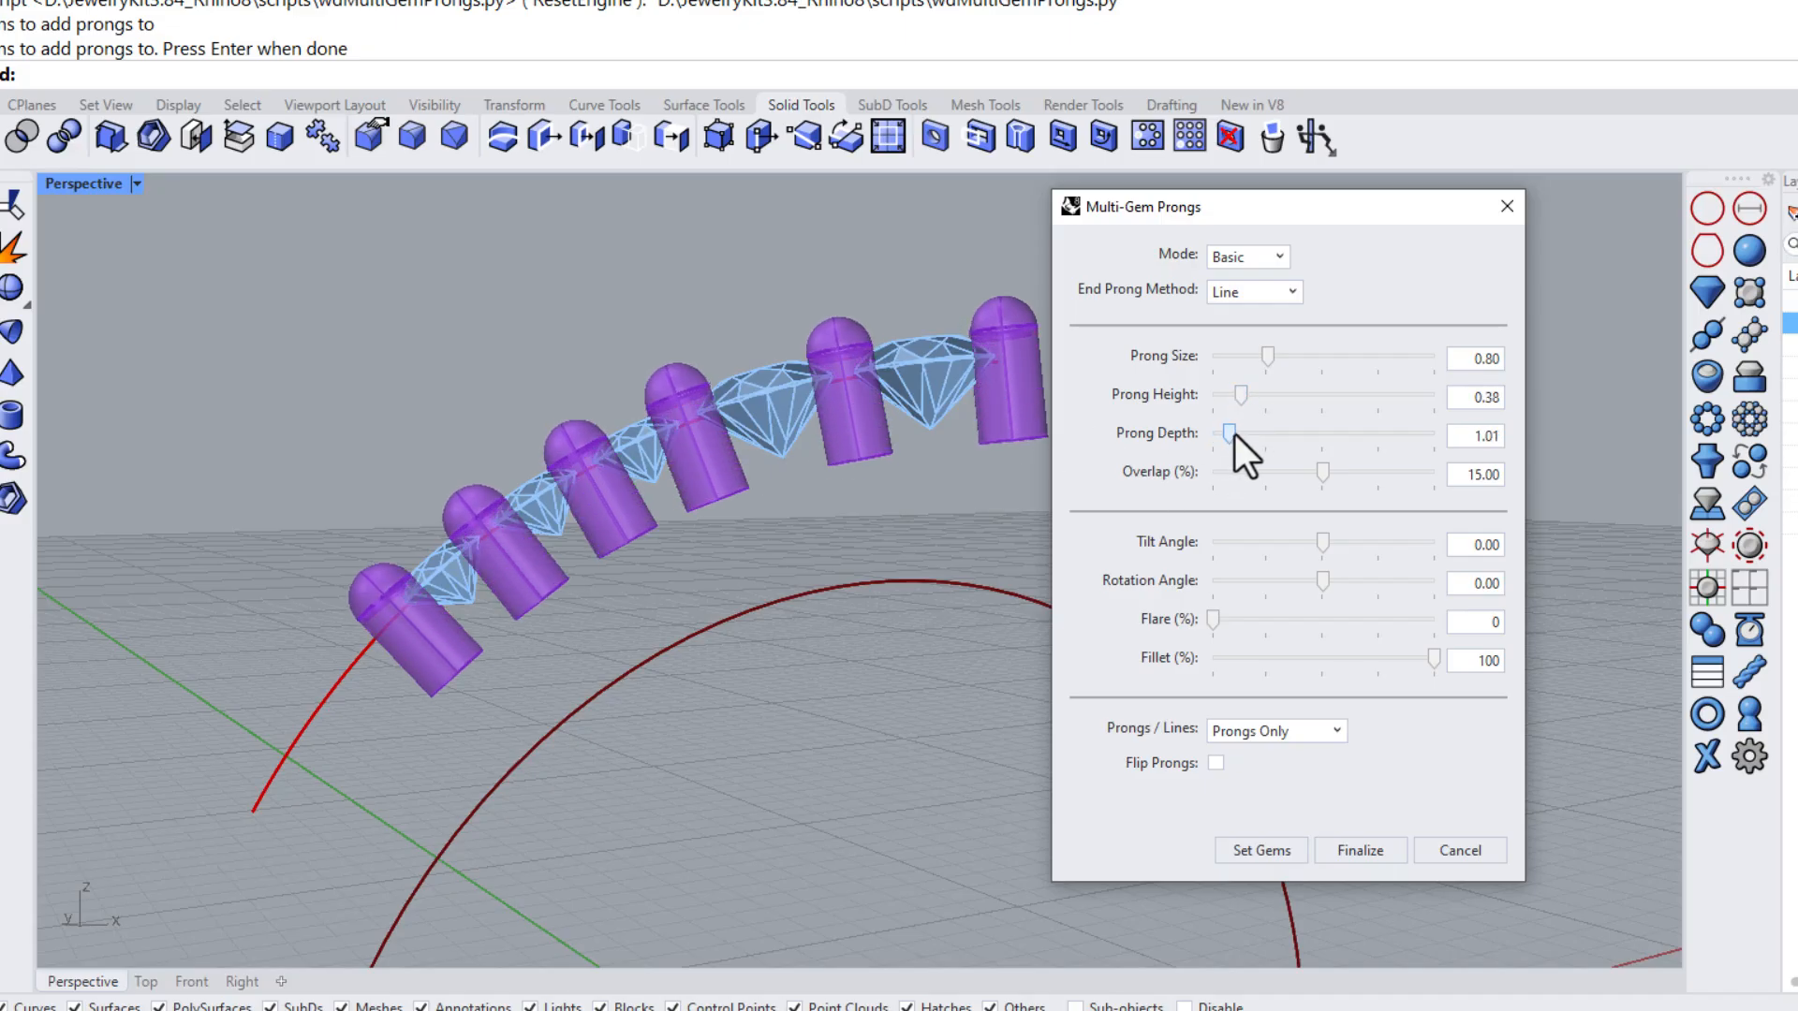
right_drag(742, 441, 888, 585)
right_drag(884, 618, 1055, 514)
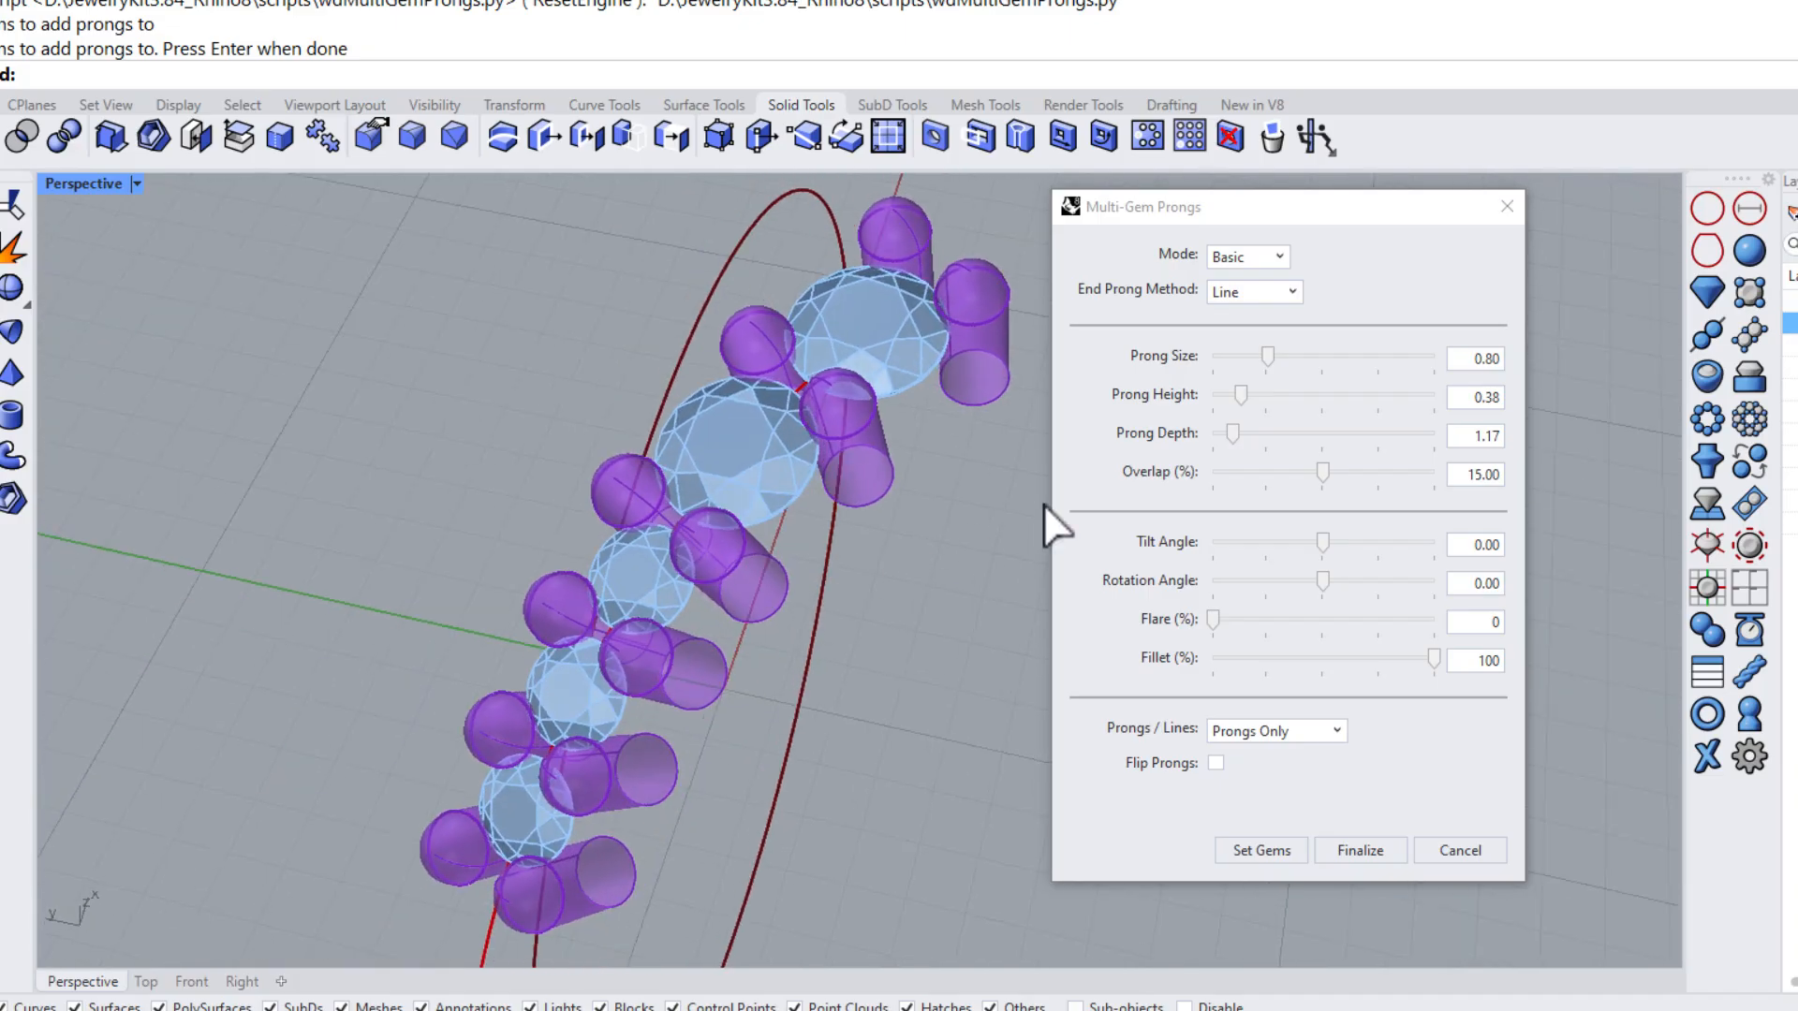
Set the Prong Size to 0.75 and finalize the prongs
double_click(1475, 359)
text(0.75)
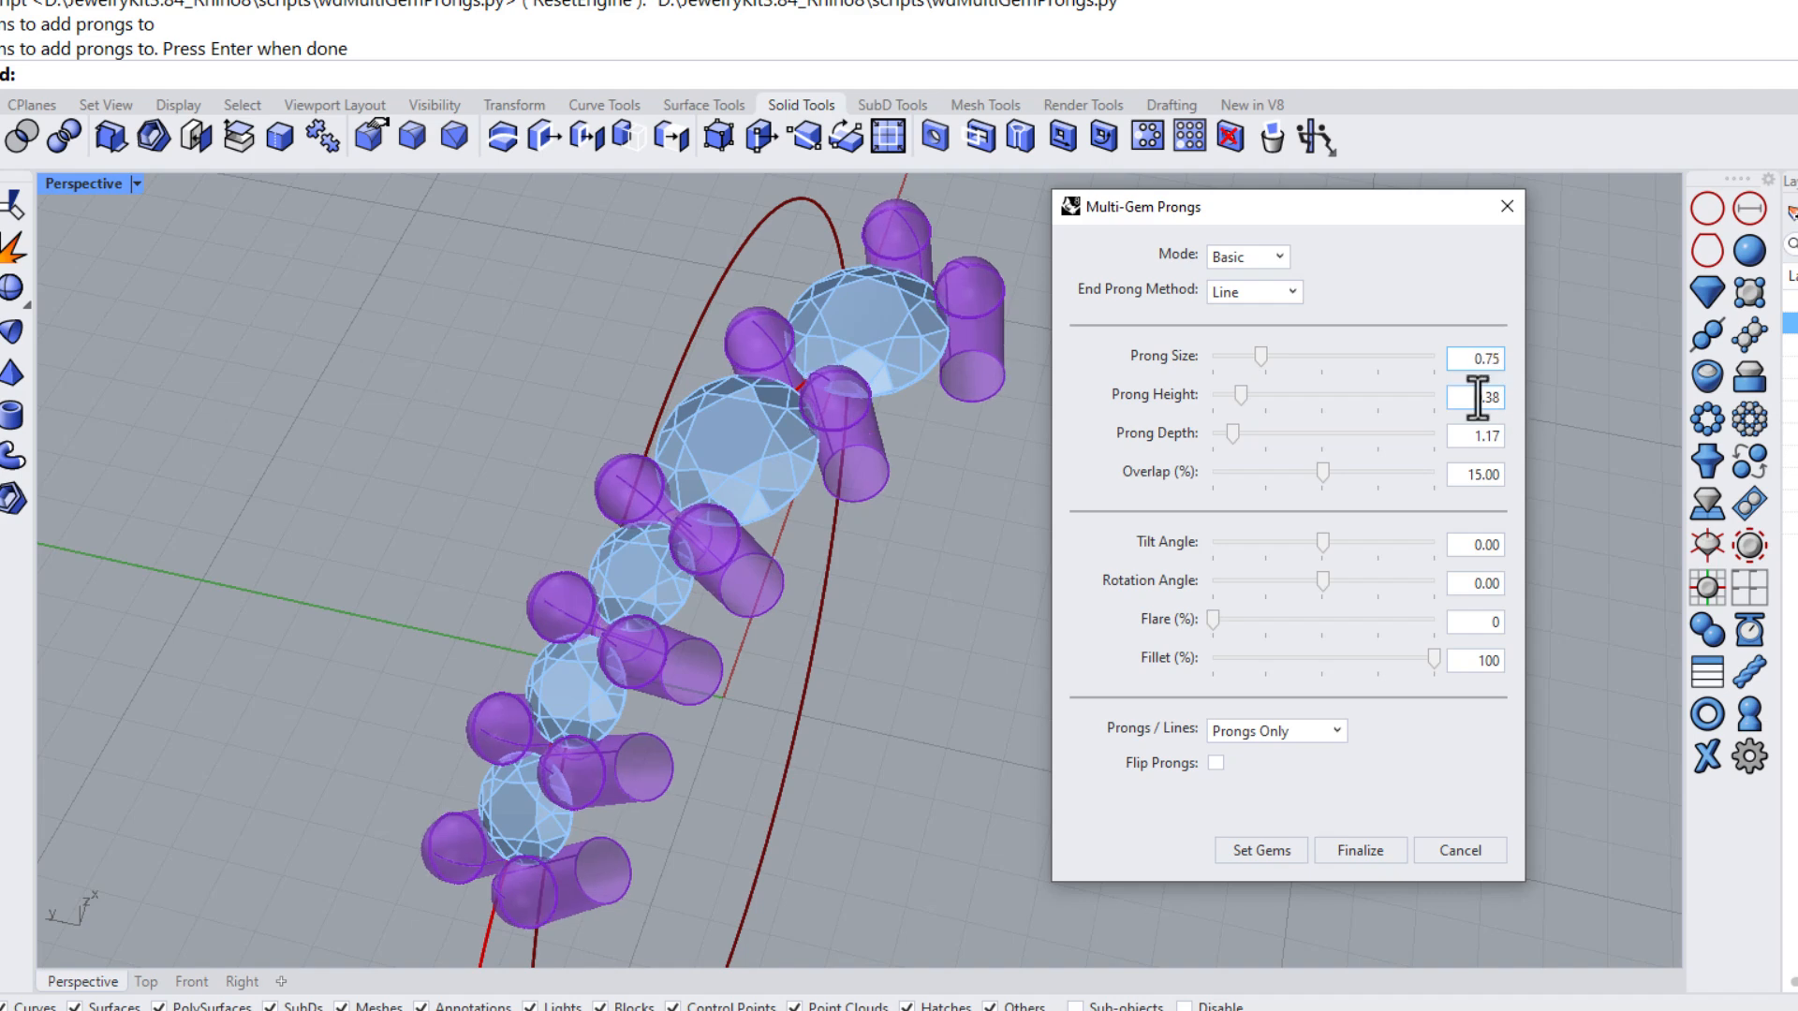
right_drag(840, 553, 1177, 693)
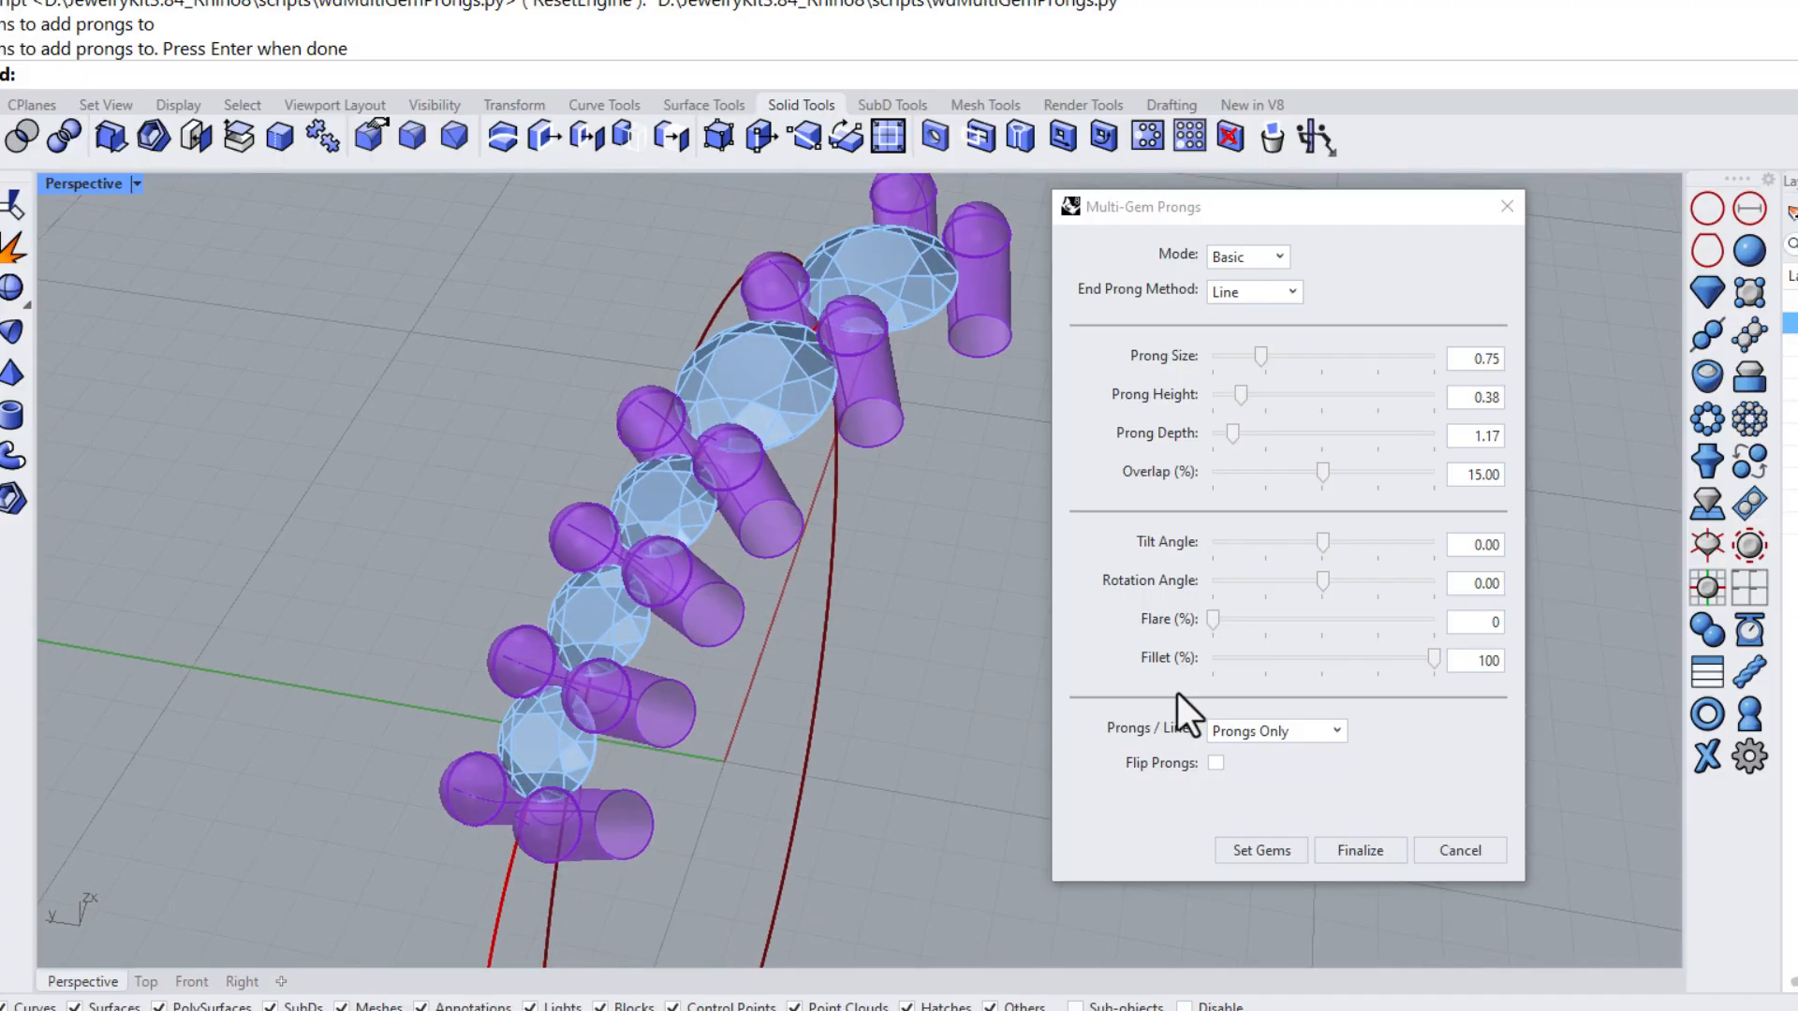
click(1361, 850)
right_drag(938, 620, 913, 543)
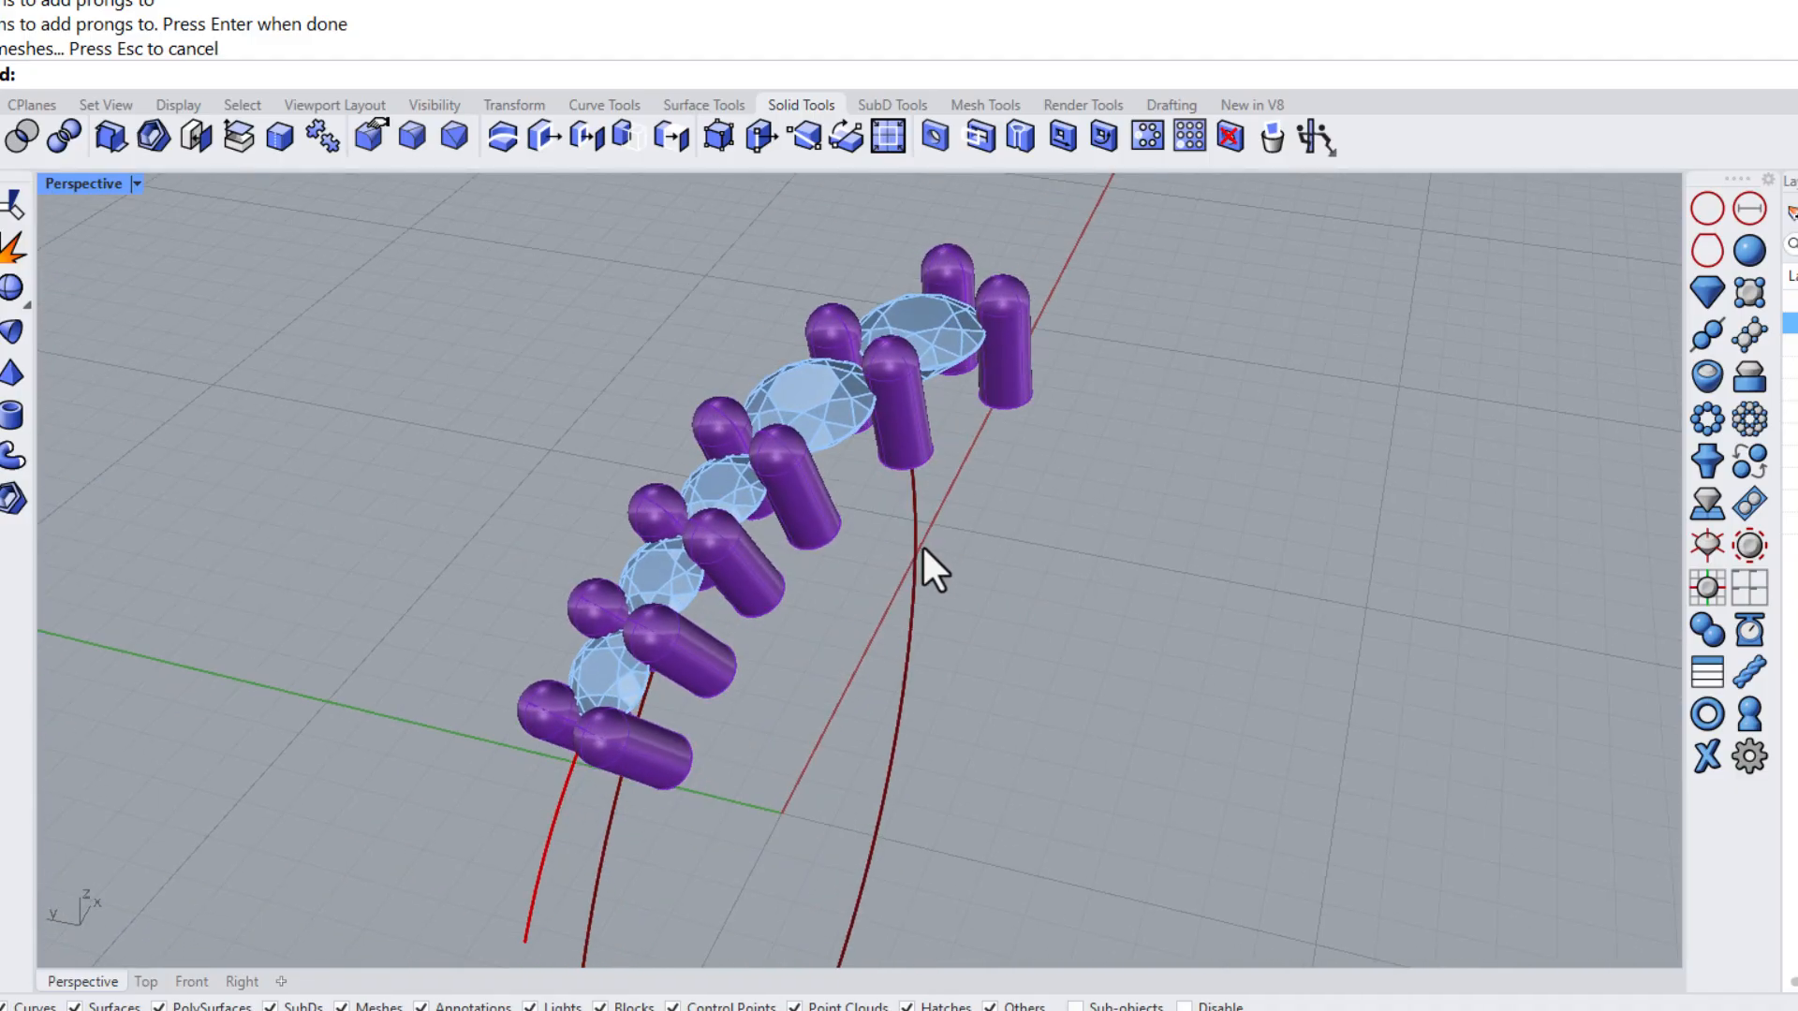